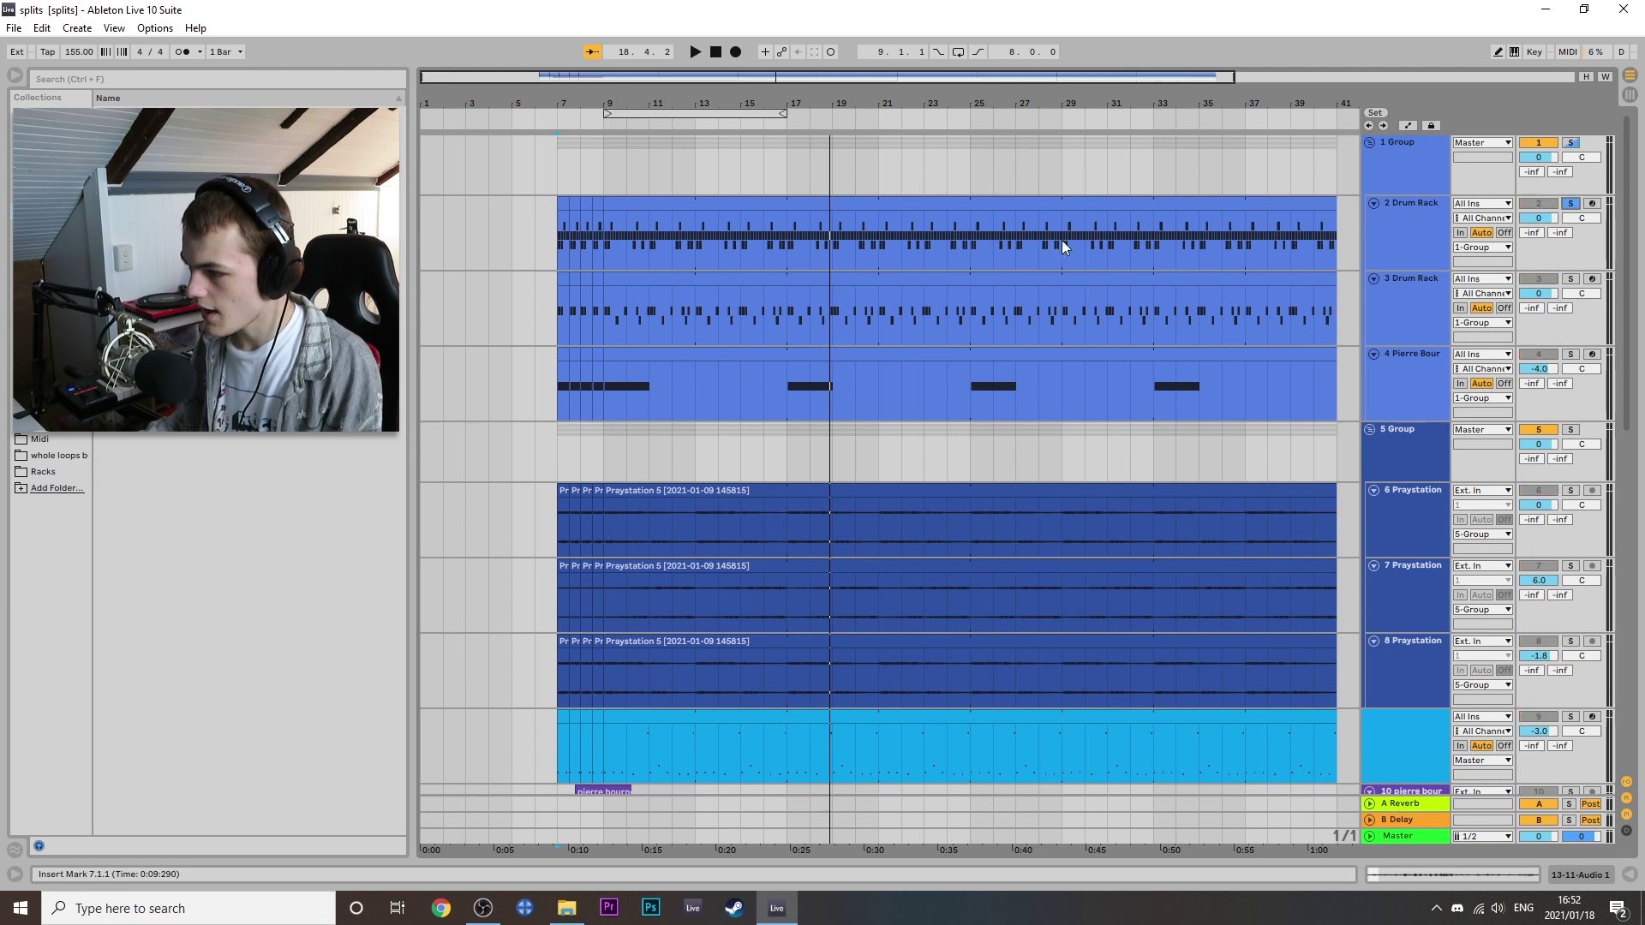
Play the soloed first Drum Rack track from bar 9 and briefly view its device chain.
click(601, 247)
key(space)
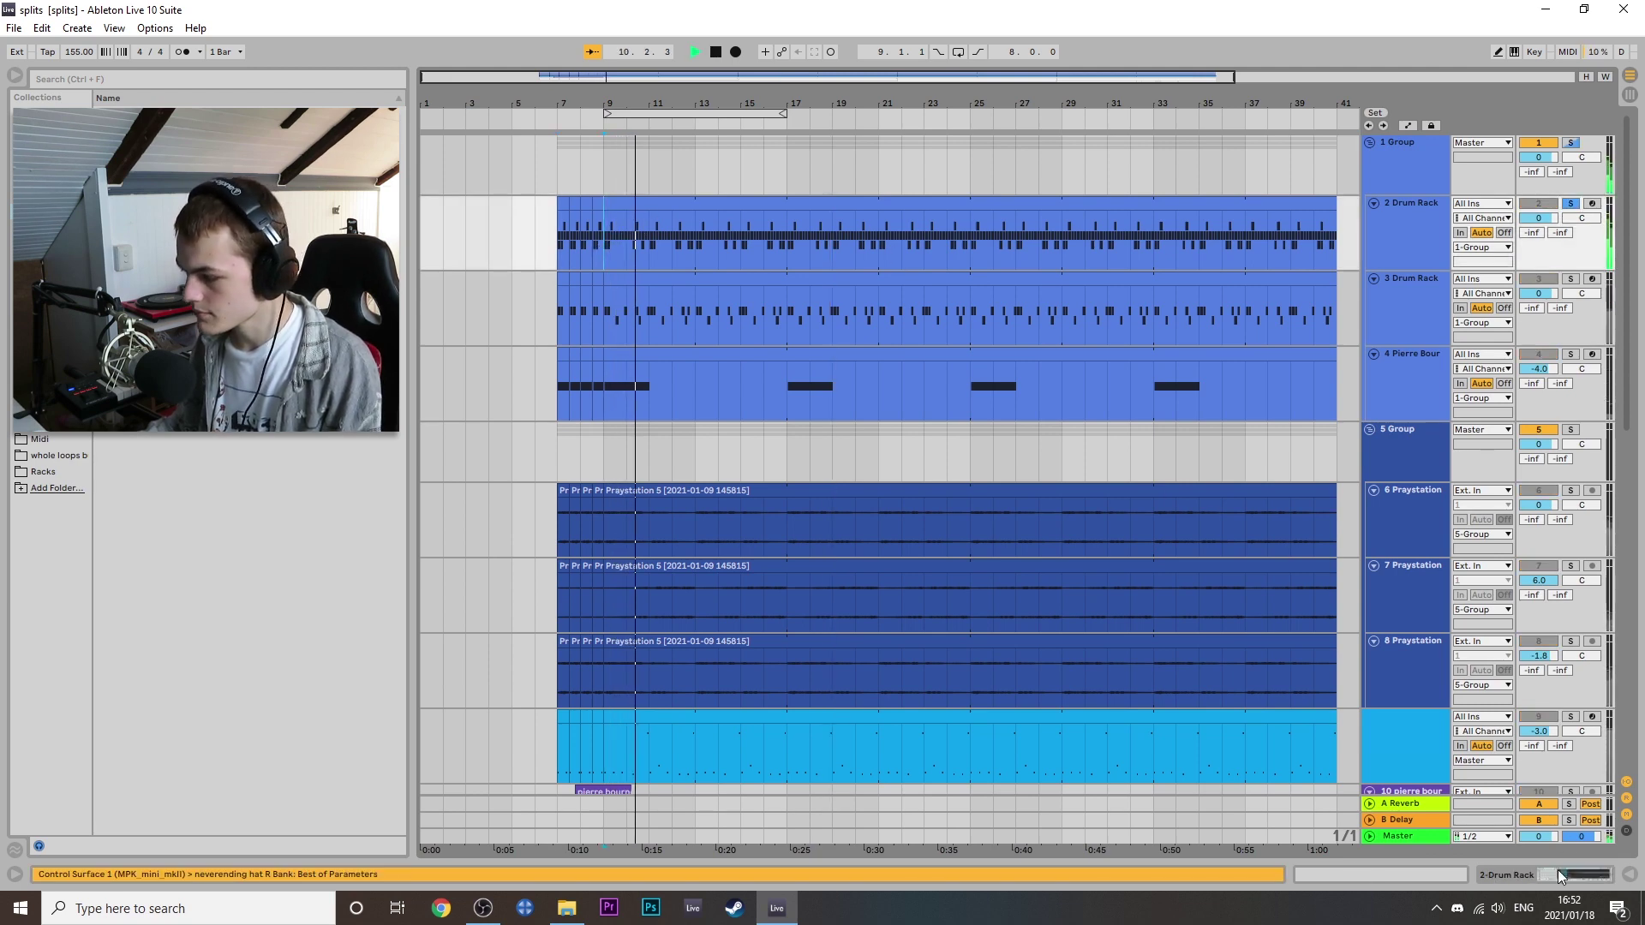
click(1628, 876)
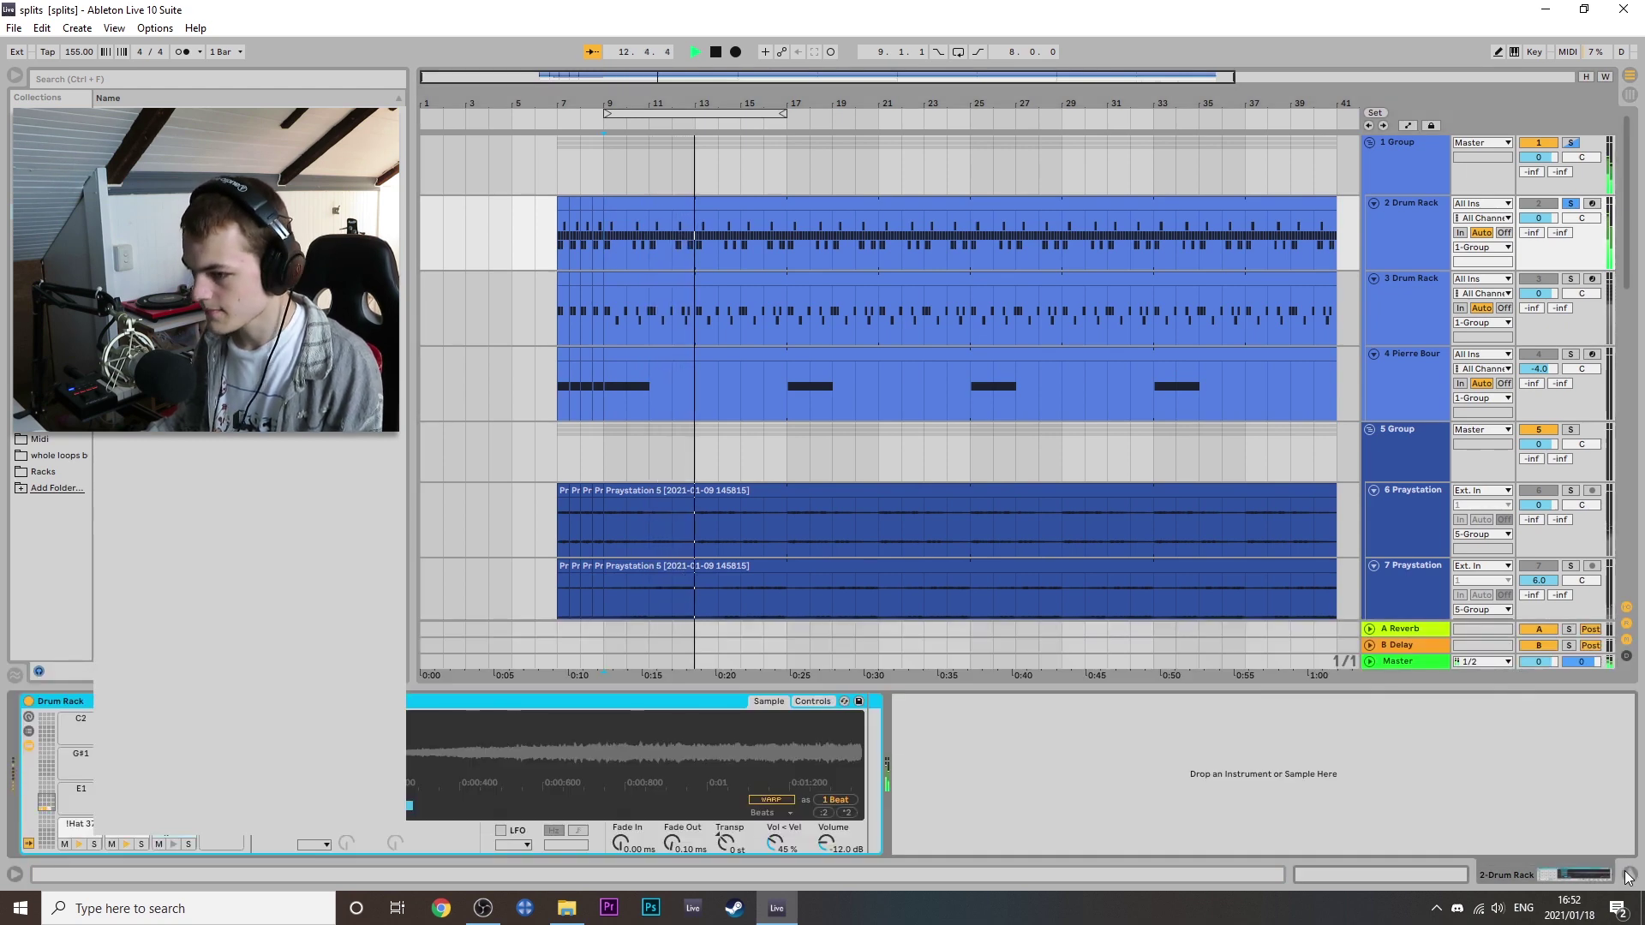
click(1627, 876)
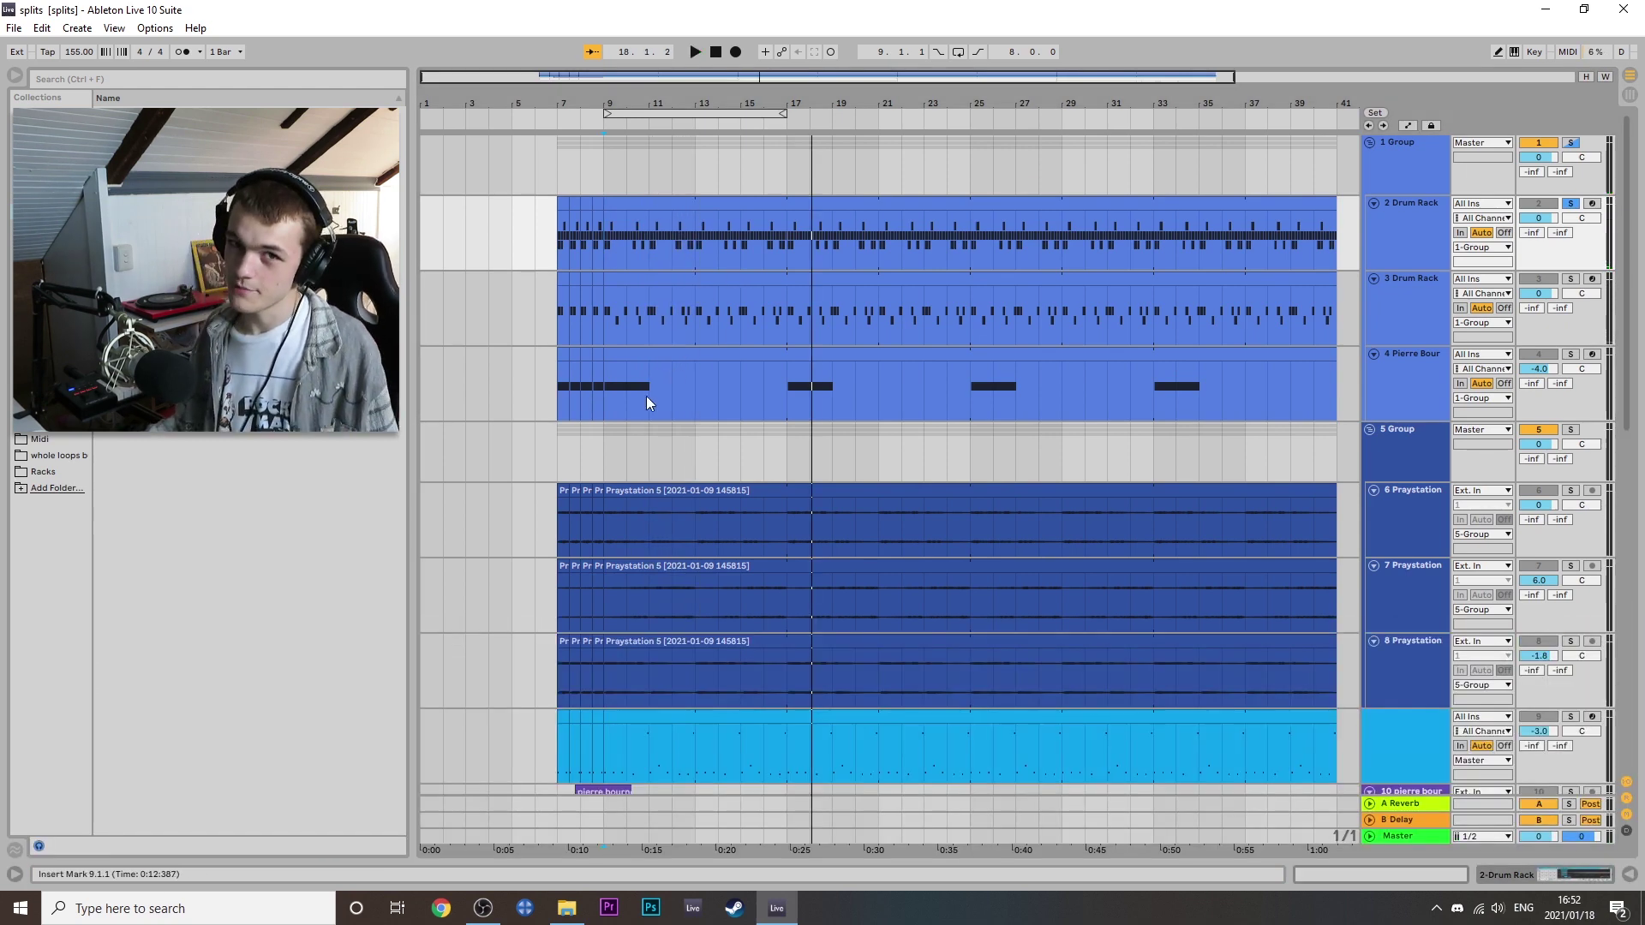
Solo the second Drum Rack track and play it from bar 9, adding the first Drum Rack to the solo.
click(676, 283)
click(1571, 281)
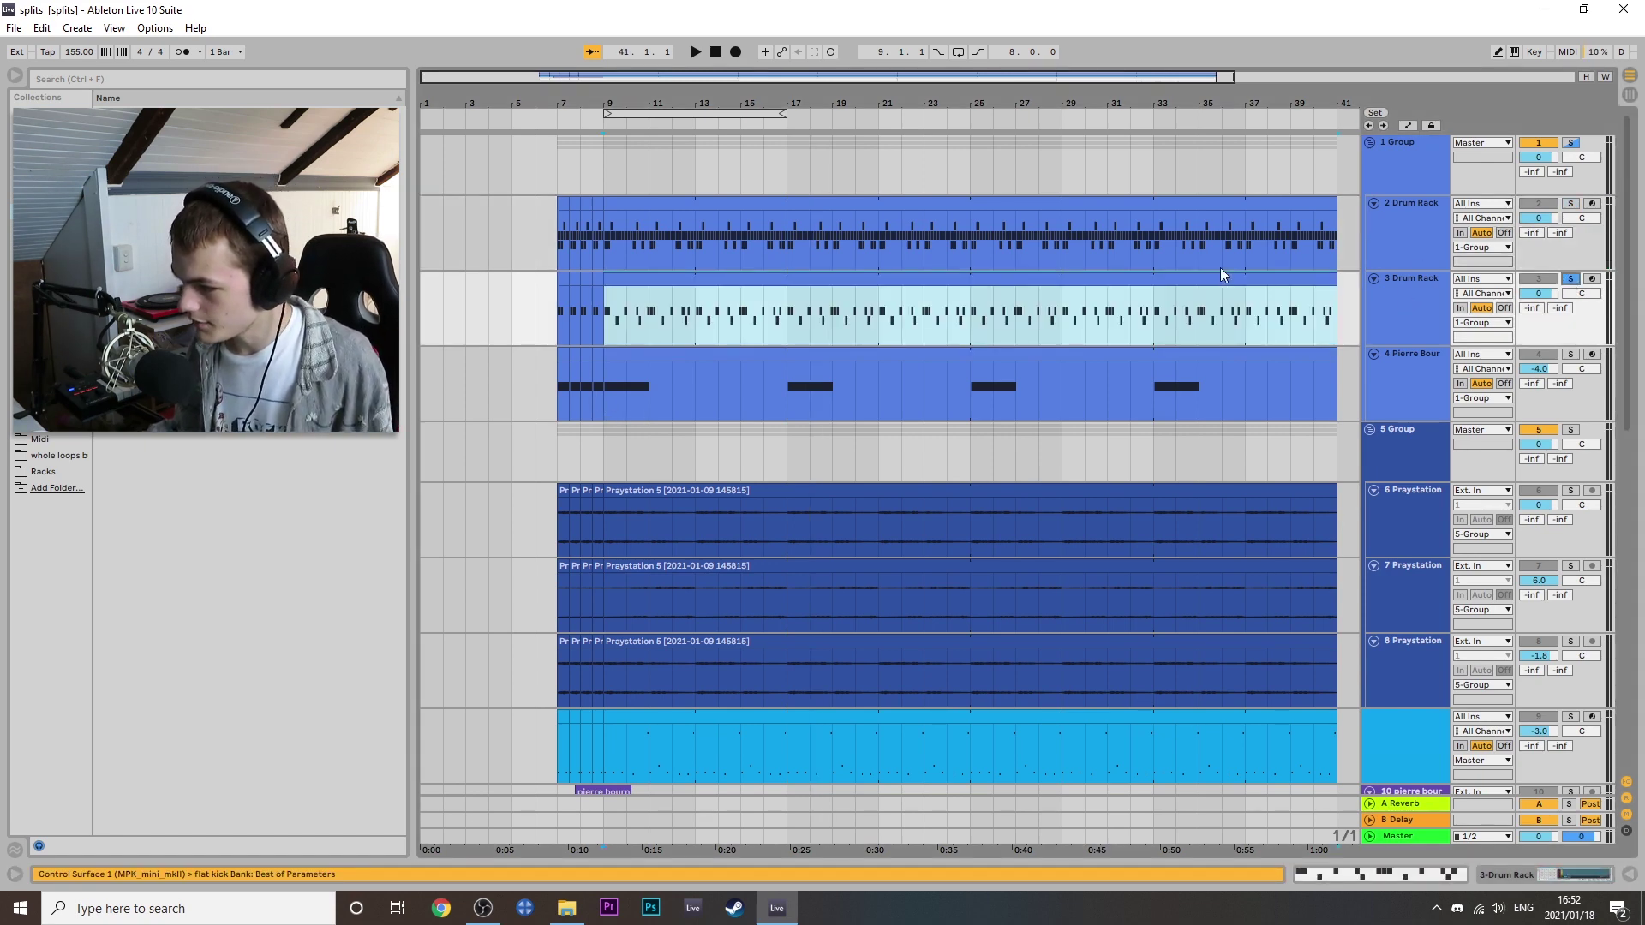
click(1197, 275)
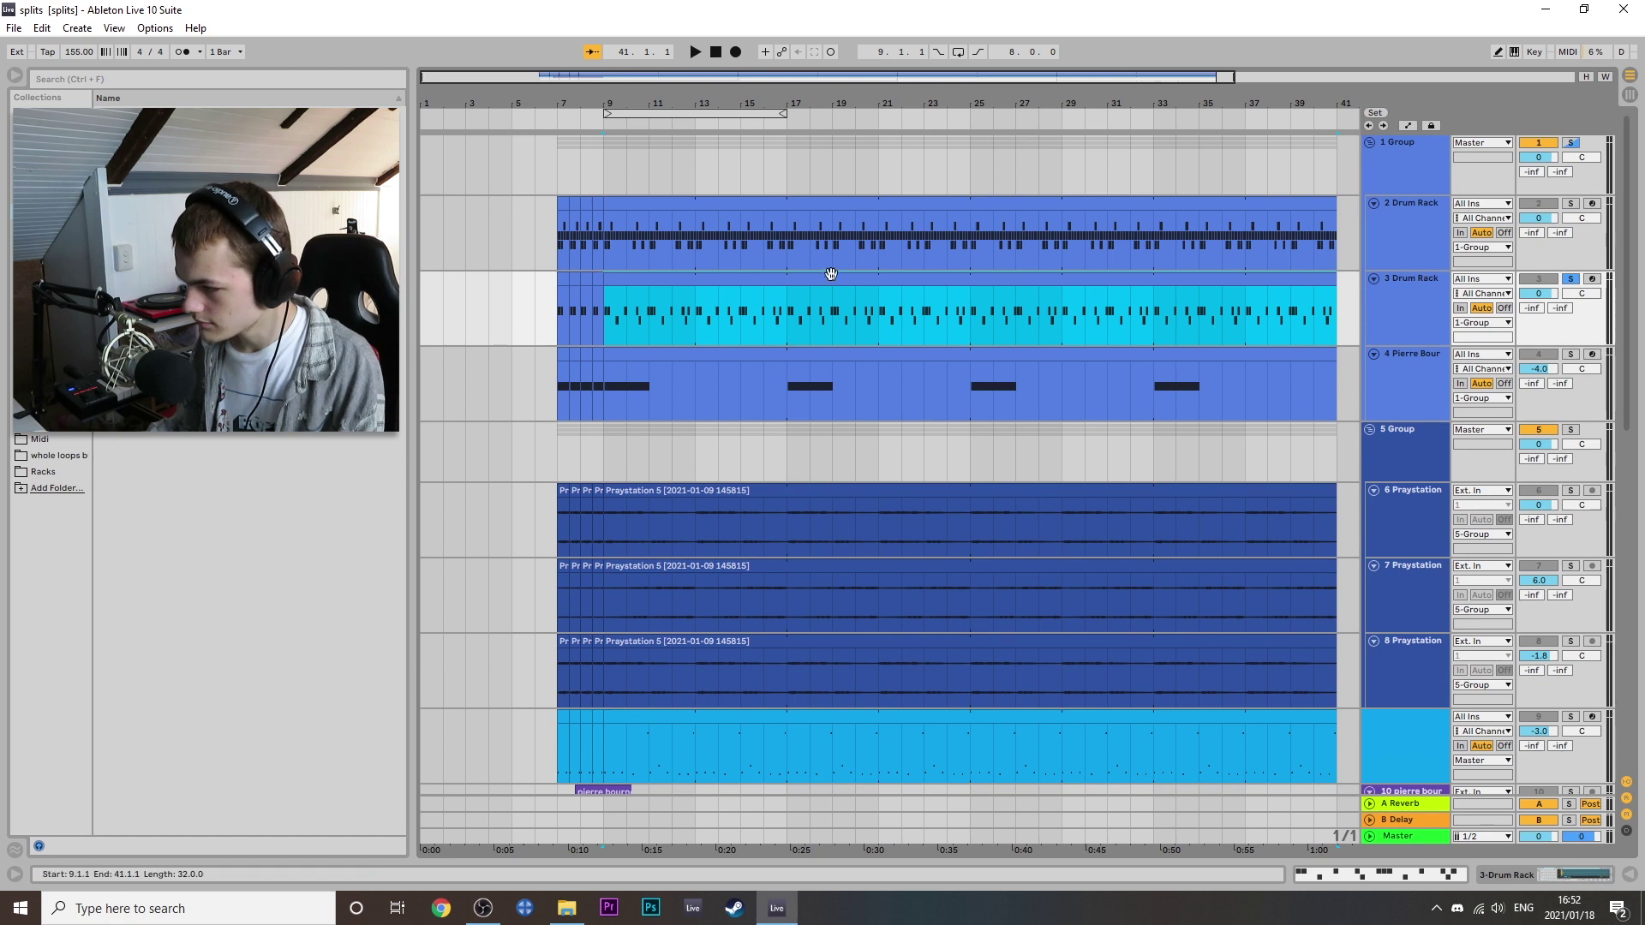
scroll(604, 280, up, 5)
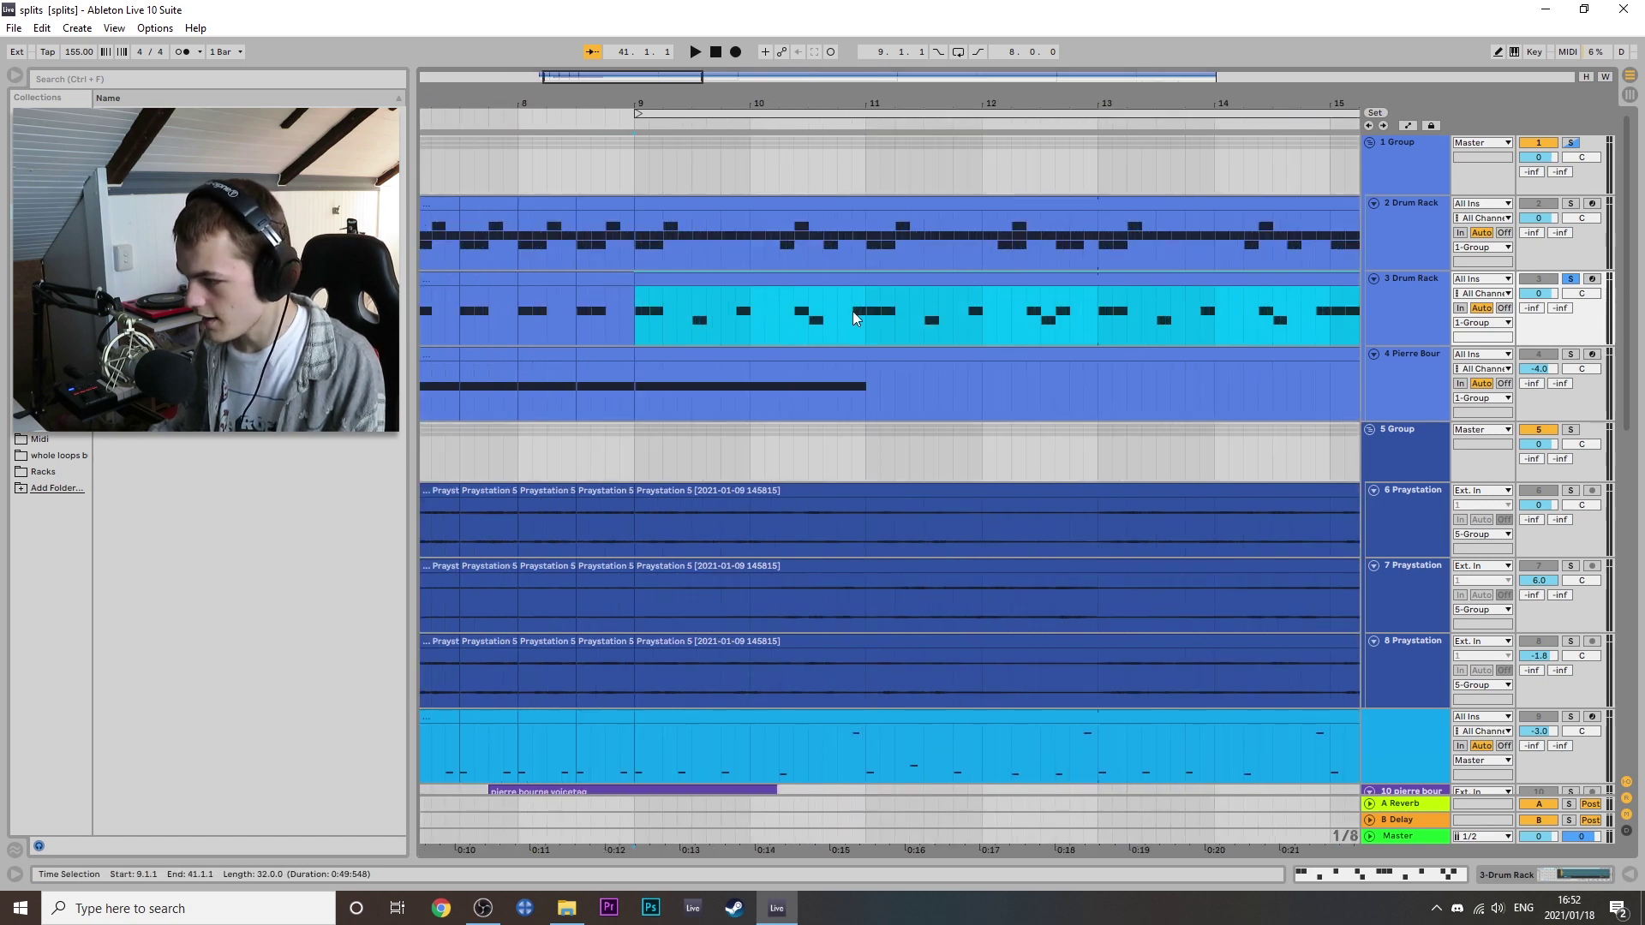
key(space)
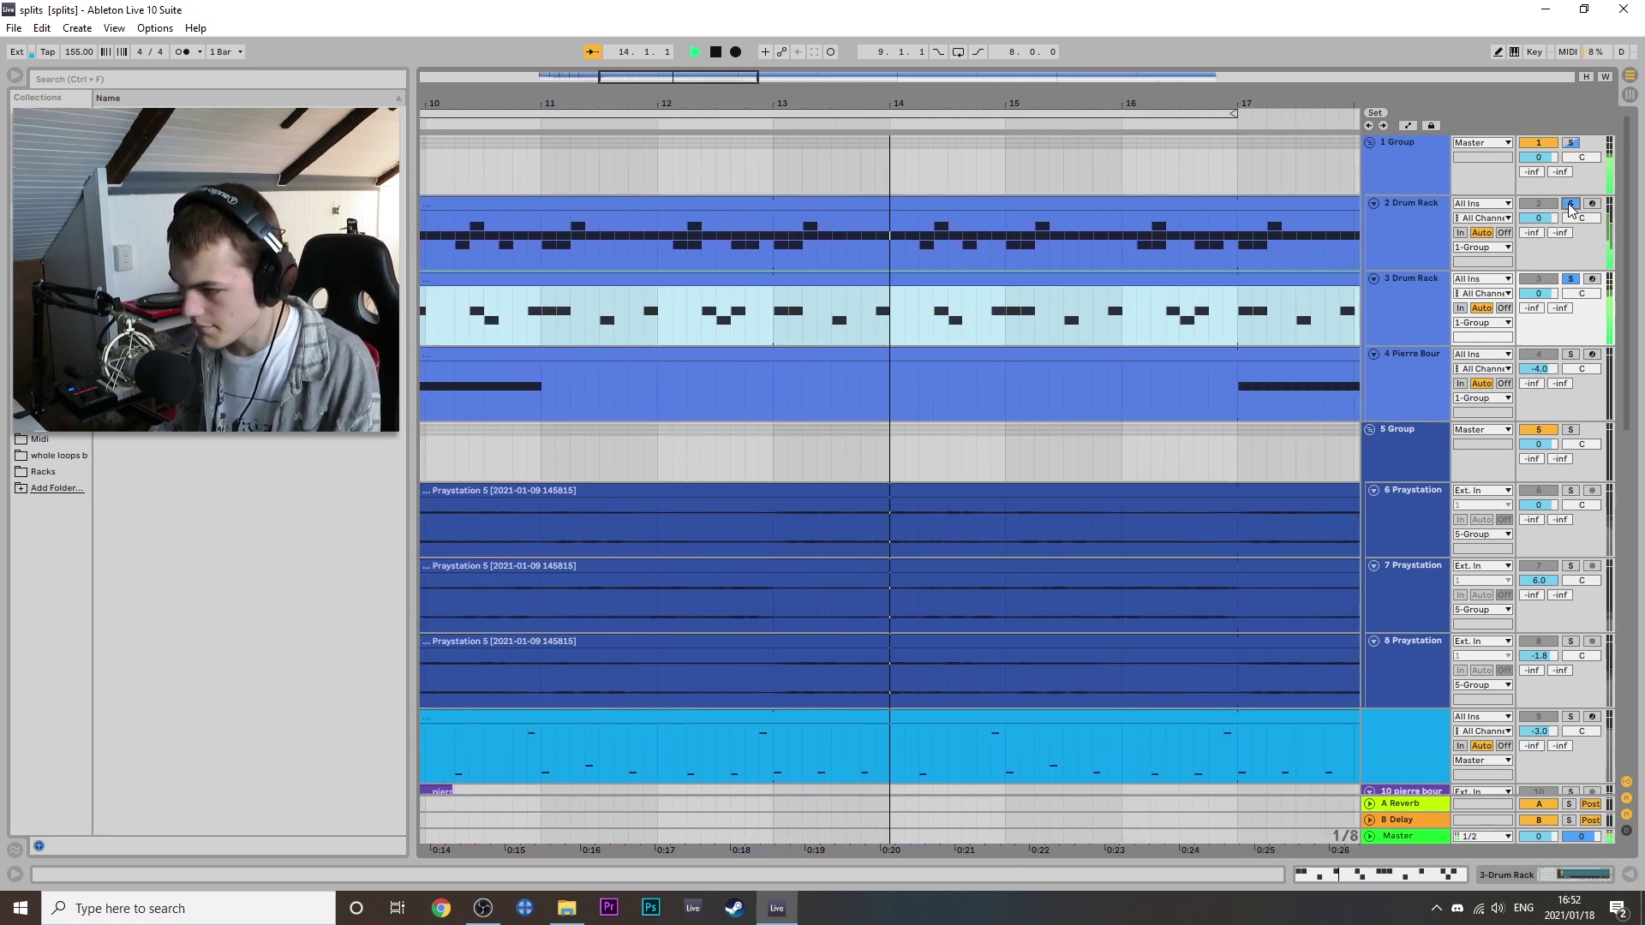
key(space)
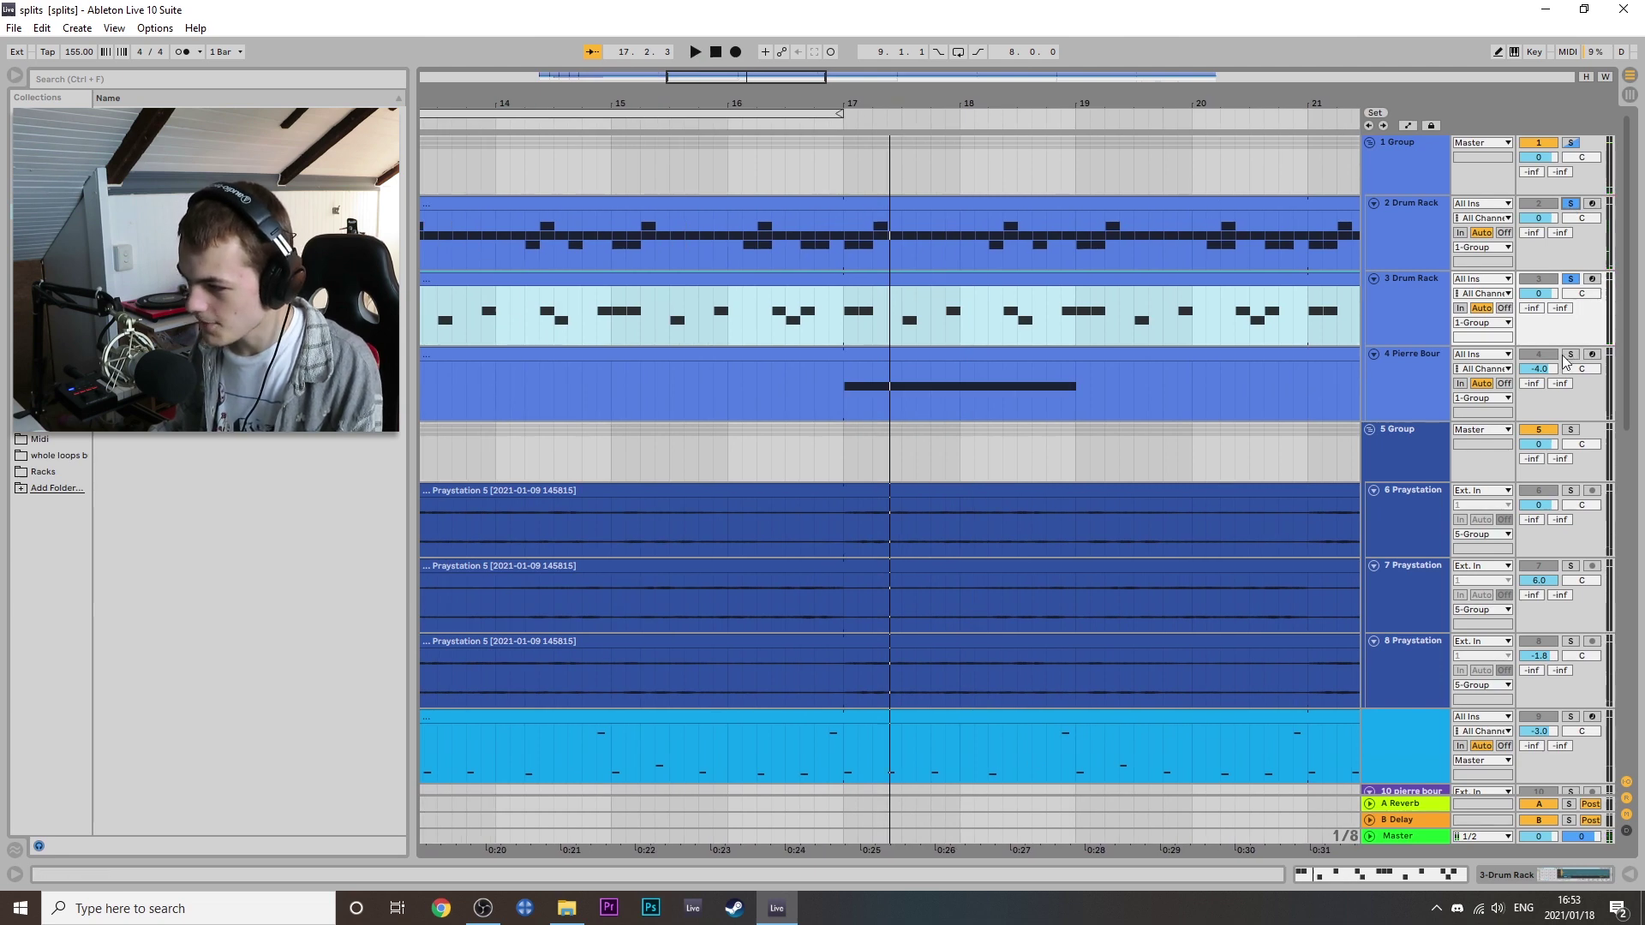
Play the Pierre Bourne Lion Roar track soloed together with both Drum Racks from bar 9.
scroll(1258, 356, down, 3)
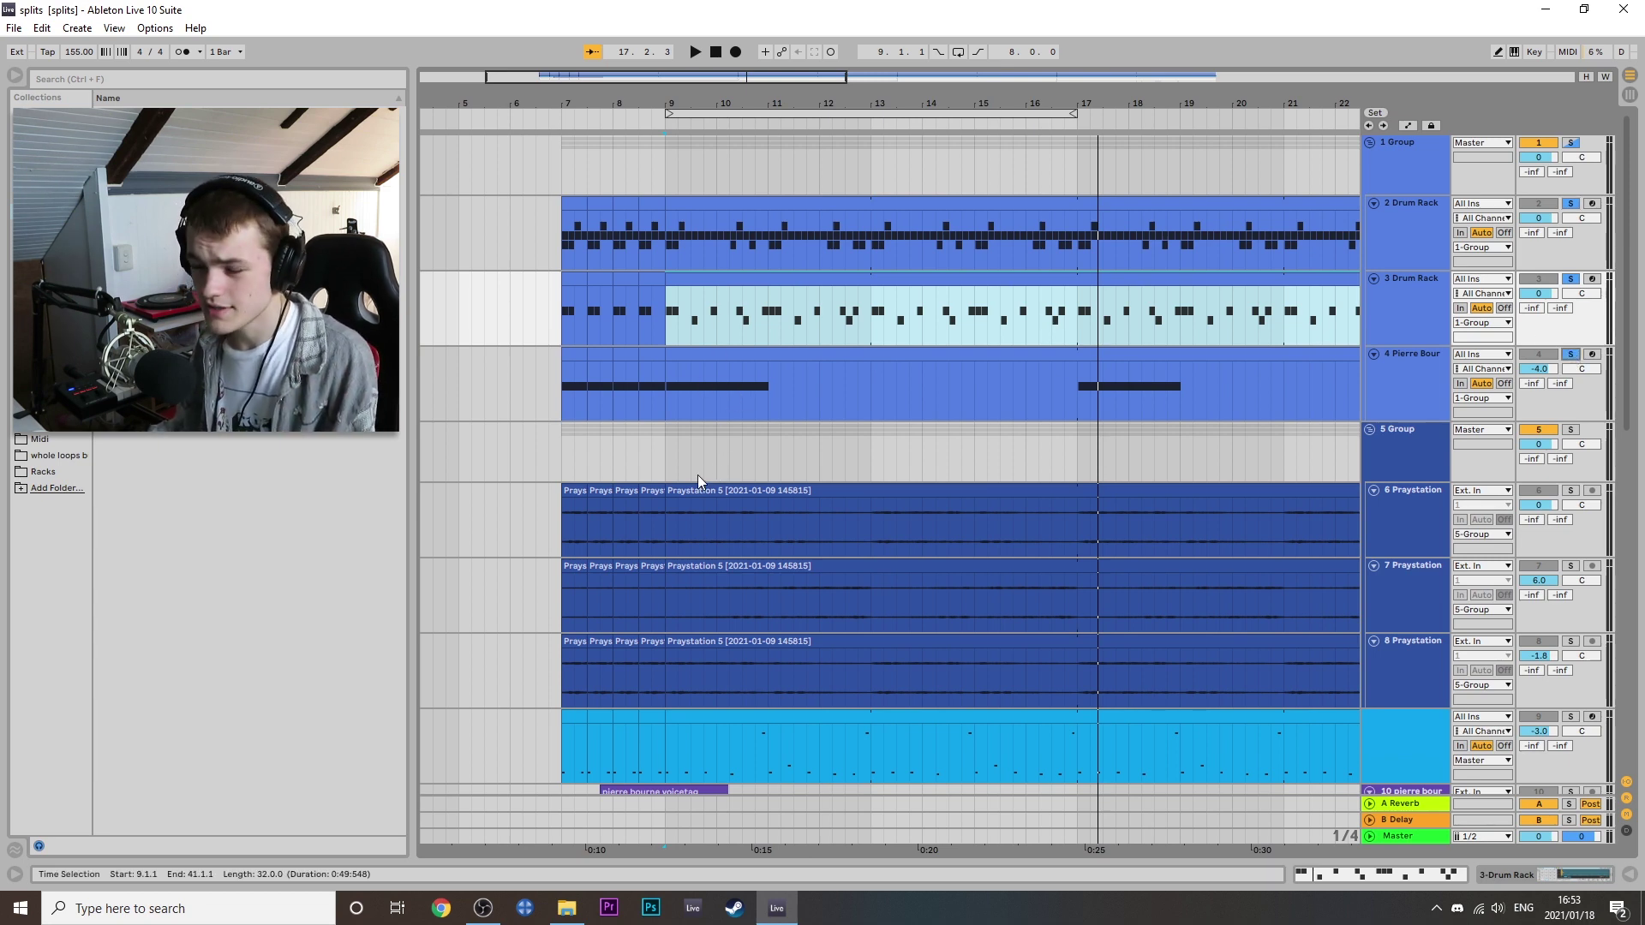
click(666, 399)
key(space)
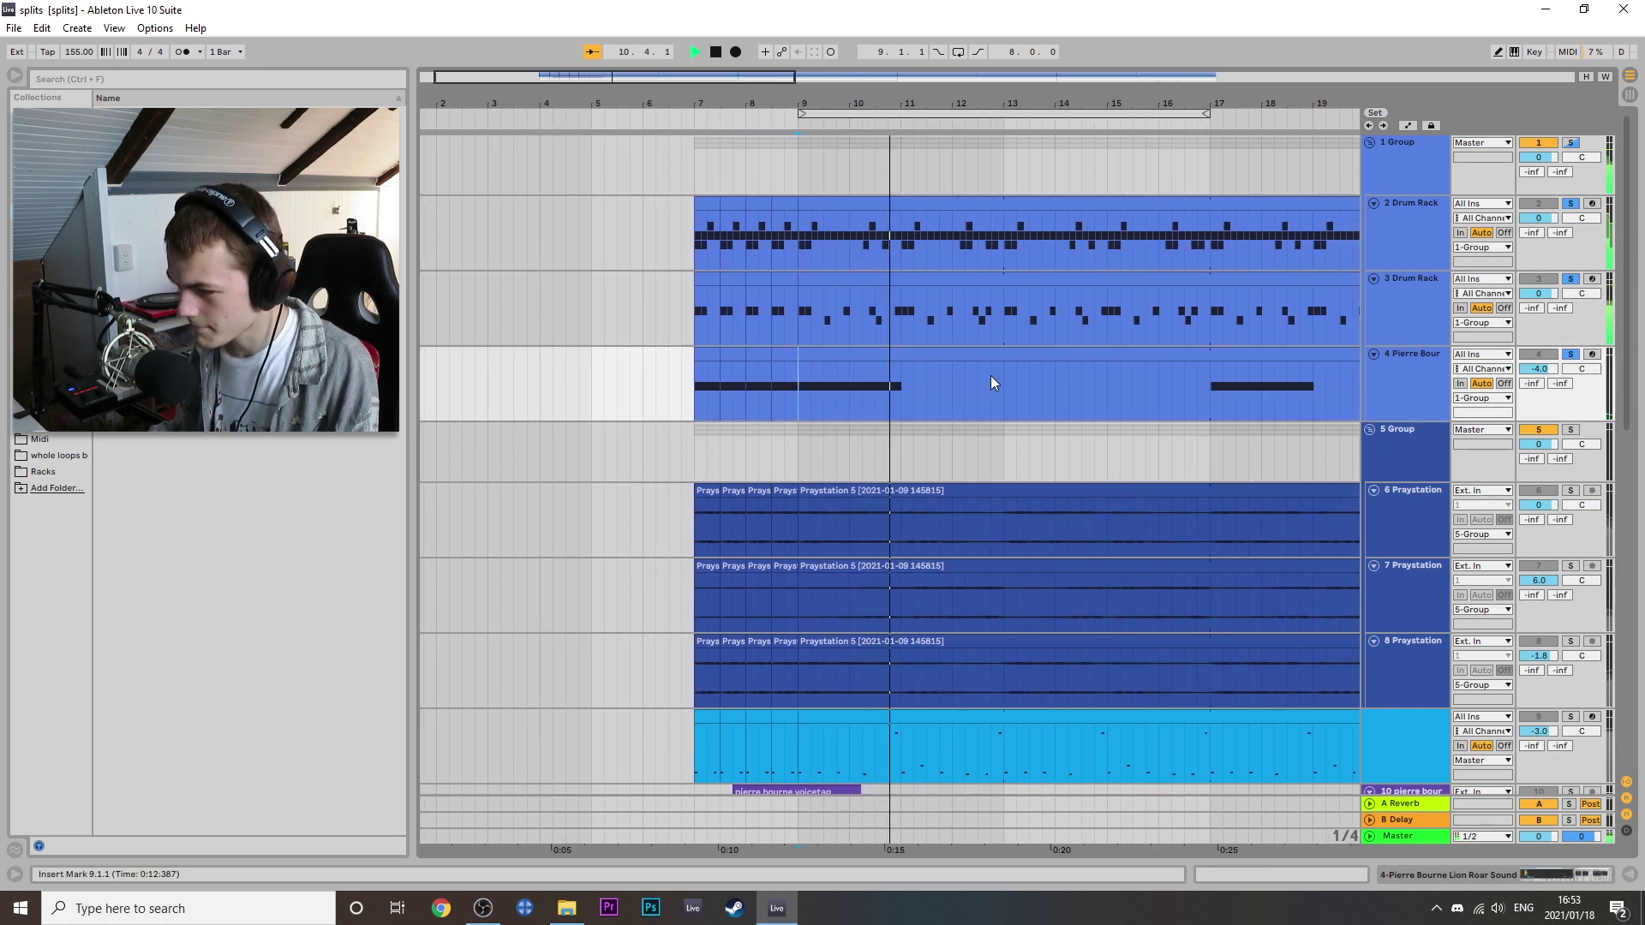
key(space)
Show the devices of the soloed Official Spinz808 track and play the 808 from bar 9.
scroll(990, 375, down, 3)
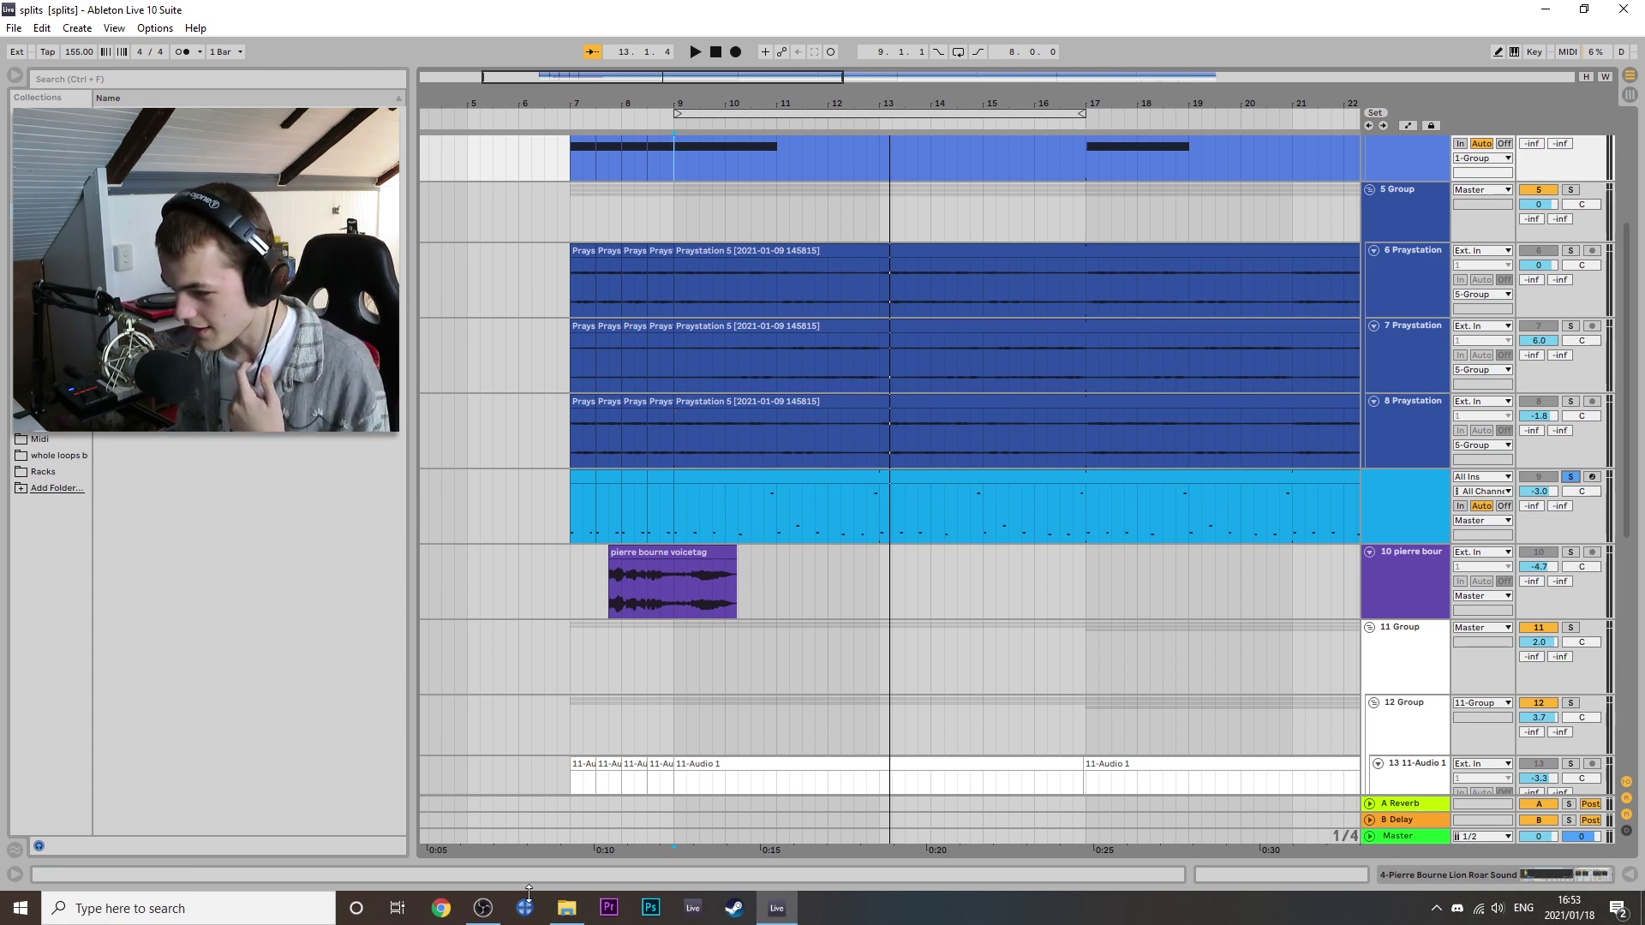
double_click(1415, 520)
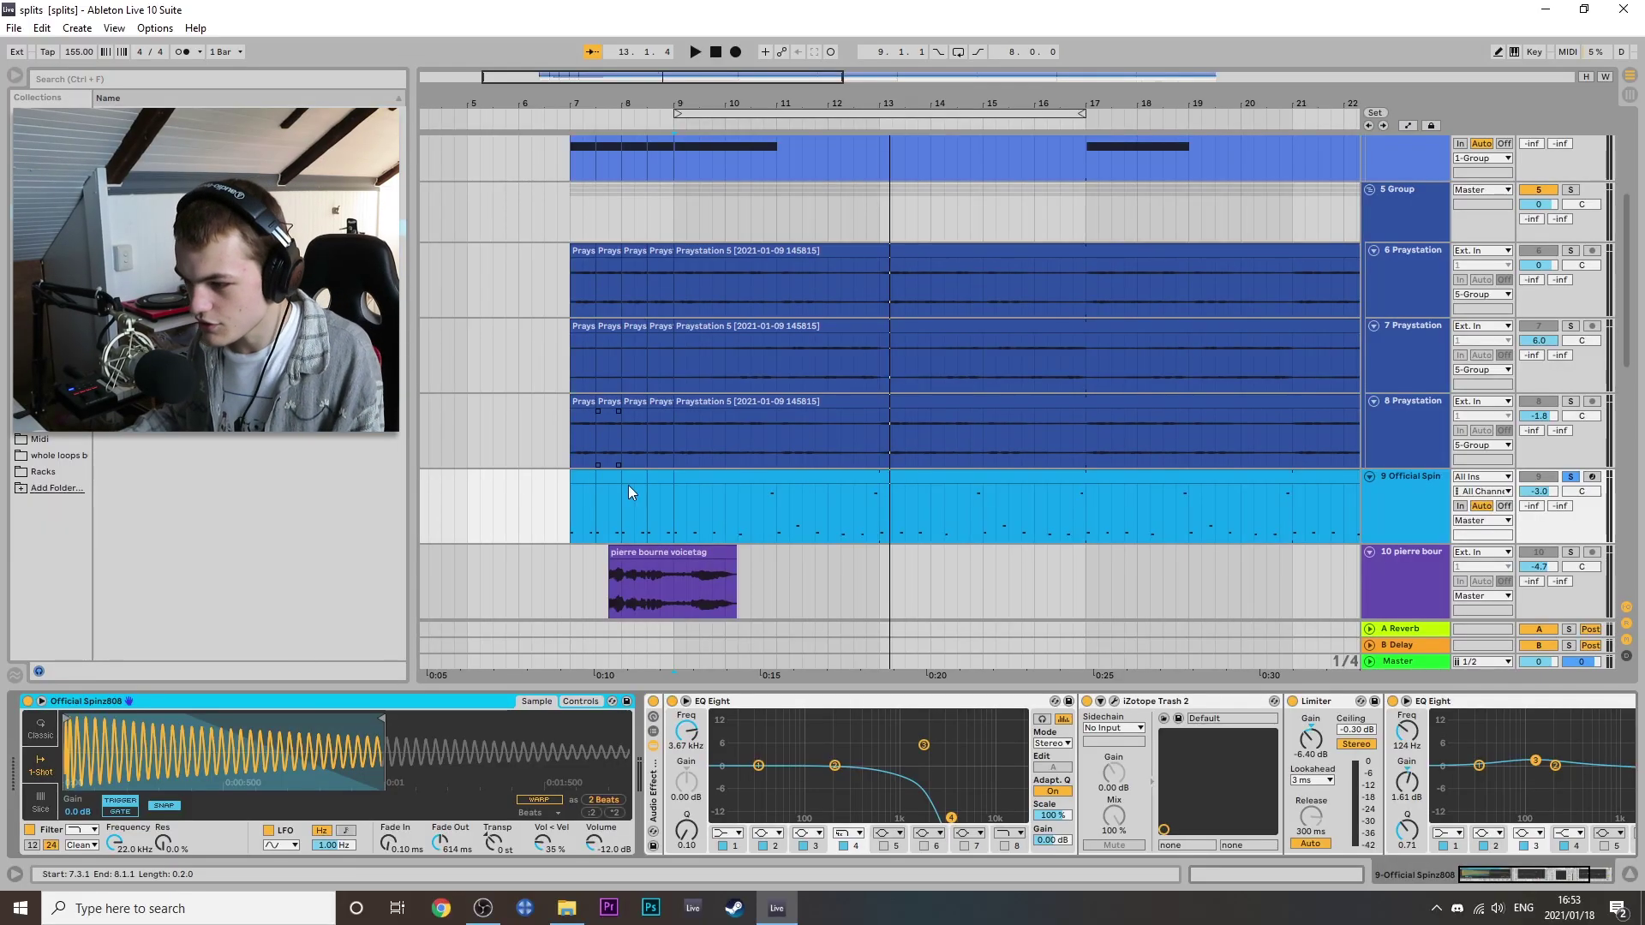
key(space)
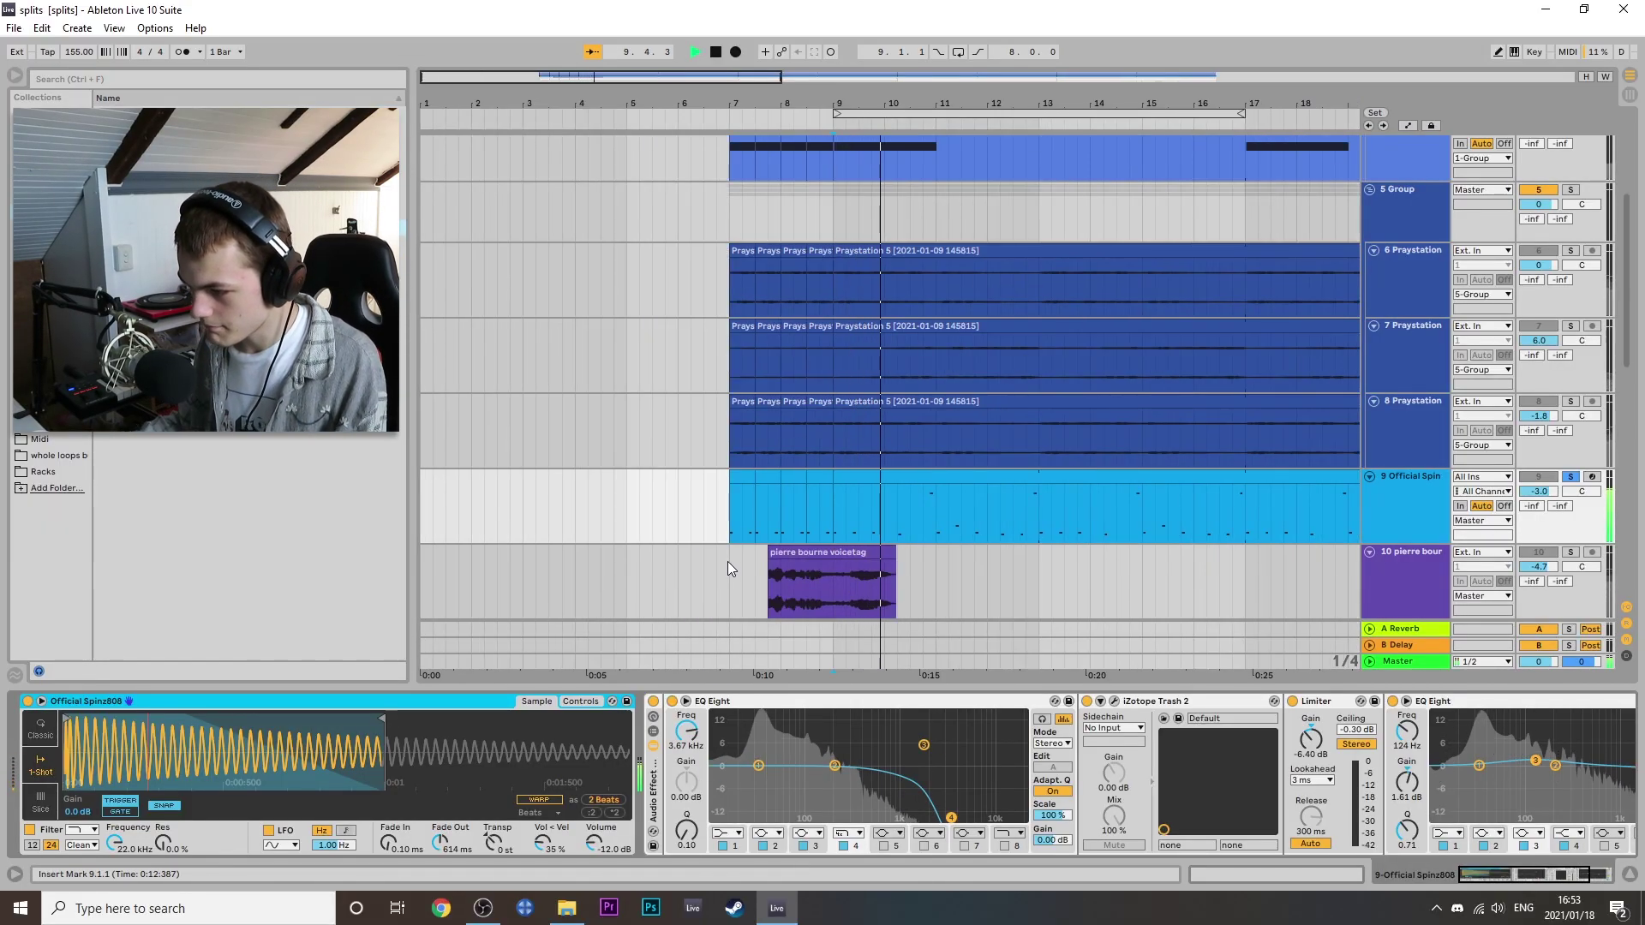
click(806, 559)
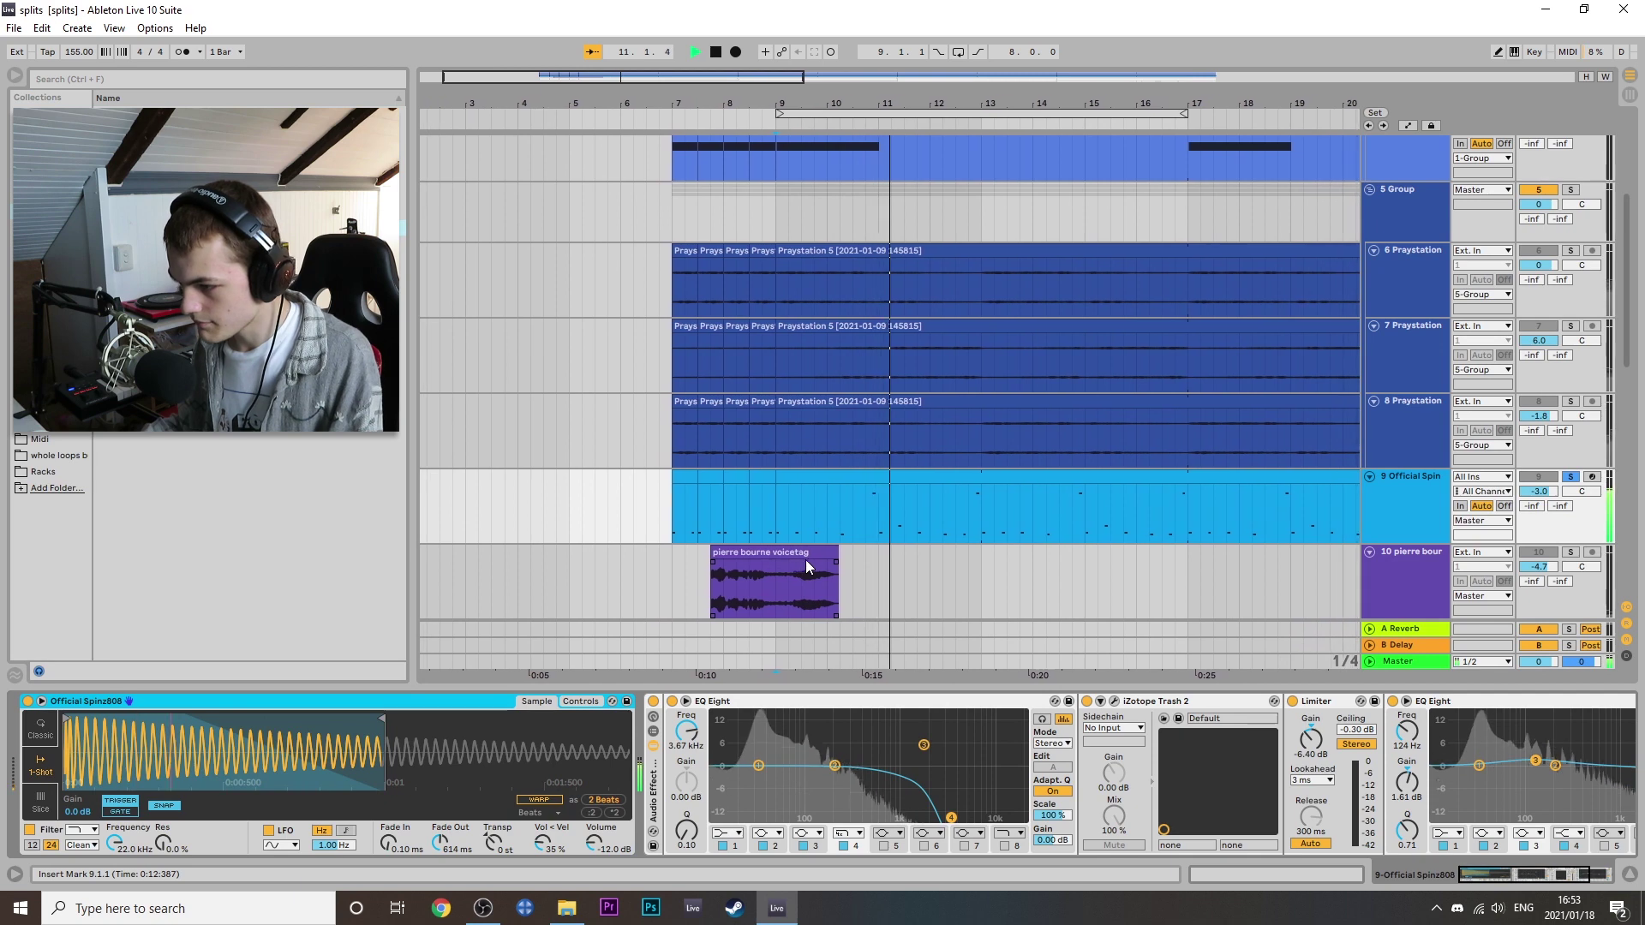
key(space)
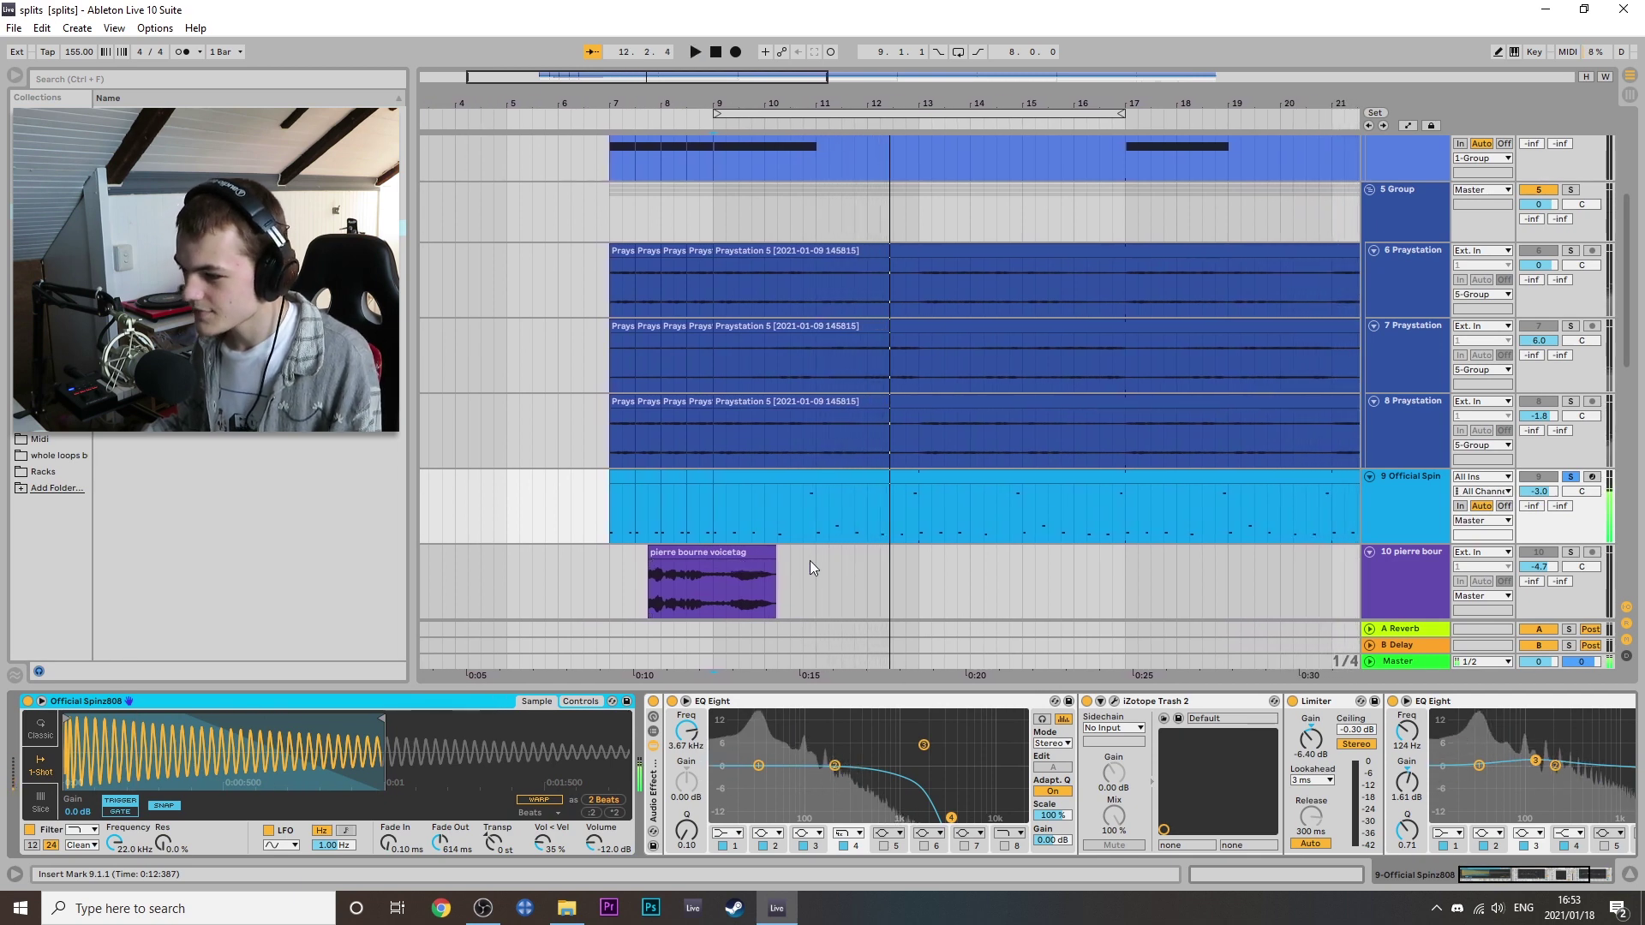
Bypass the 808 track's Audio Effect Rack and play the unprocessed 808 from bar 9.
click(653, 700)
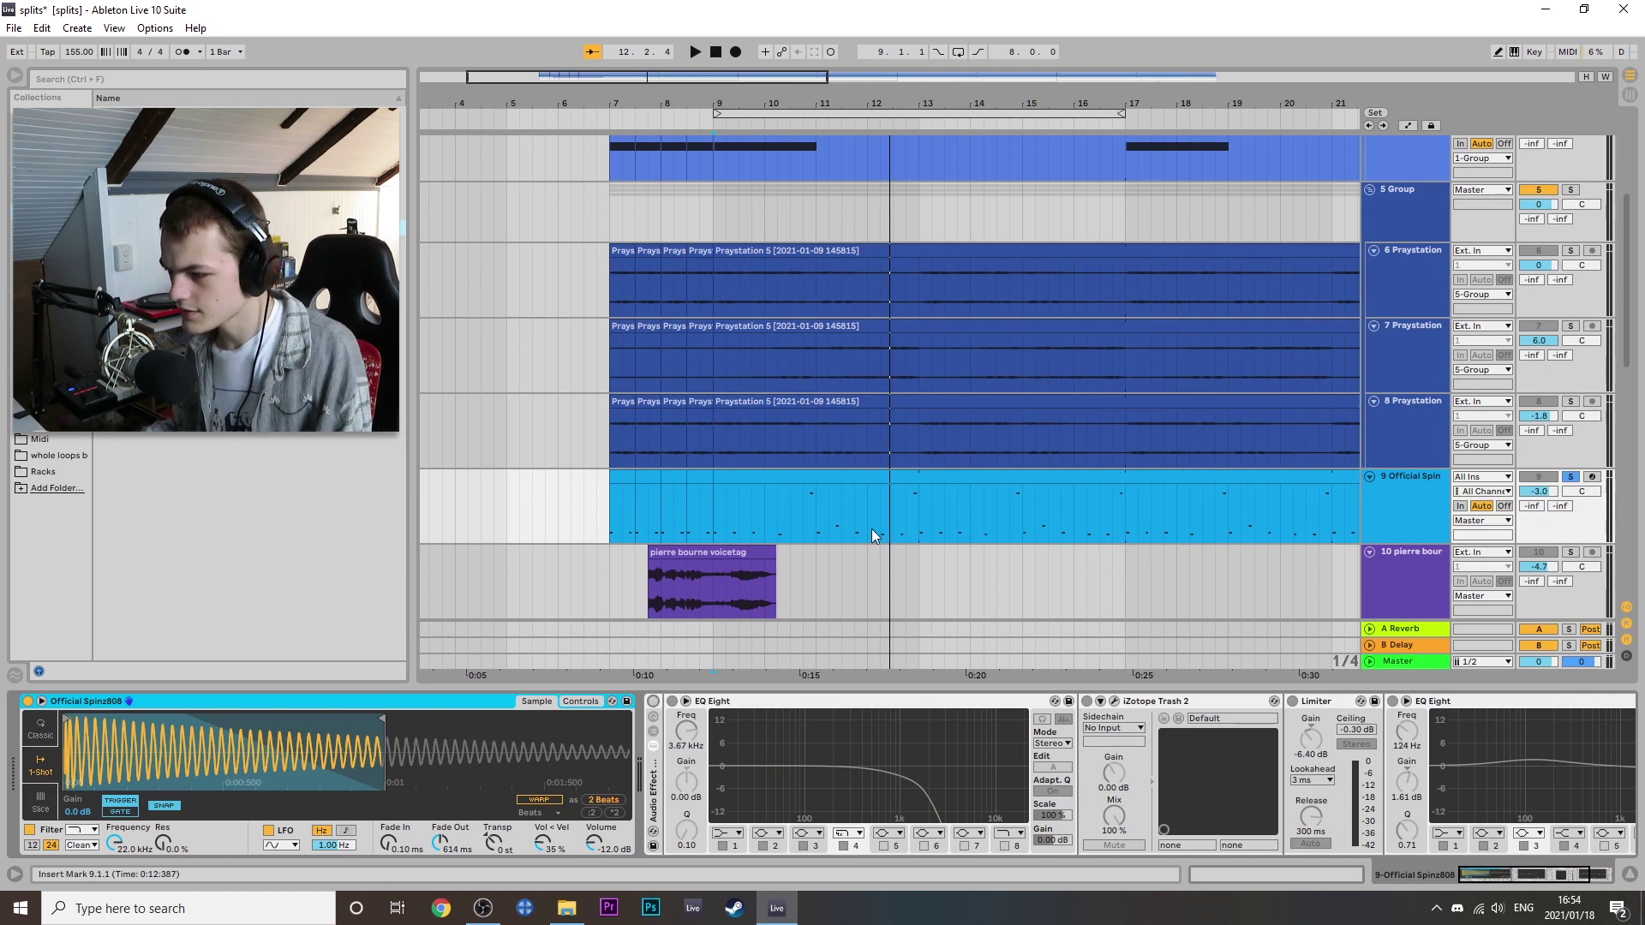
key(space)
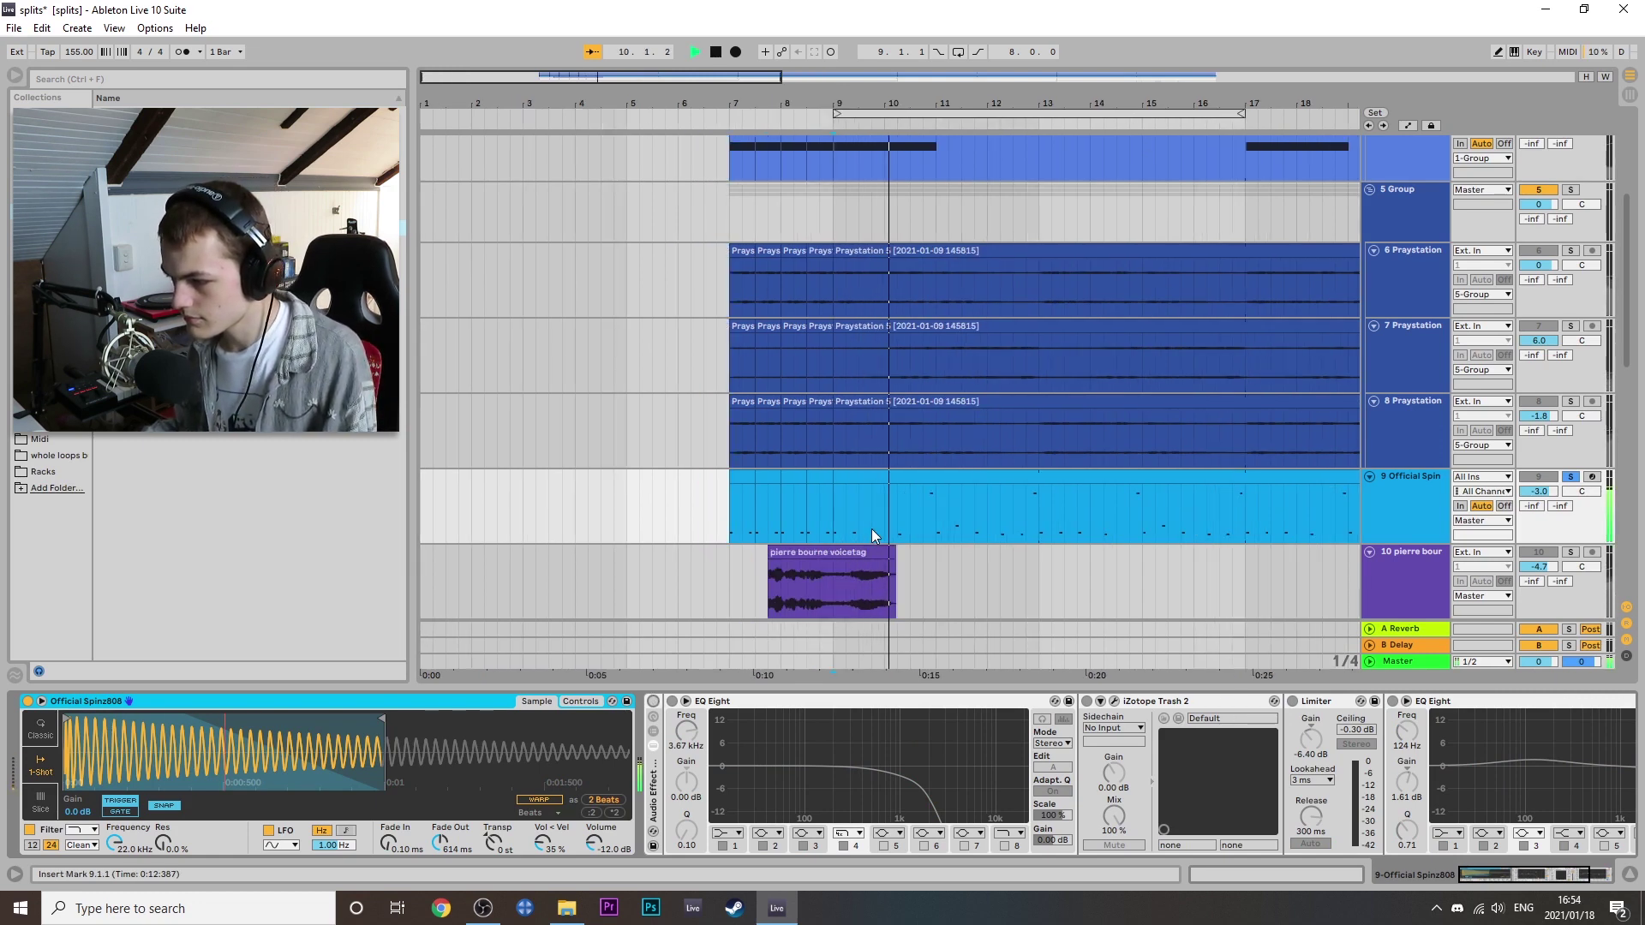
key(space)
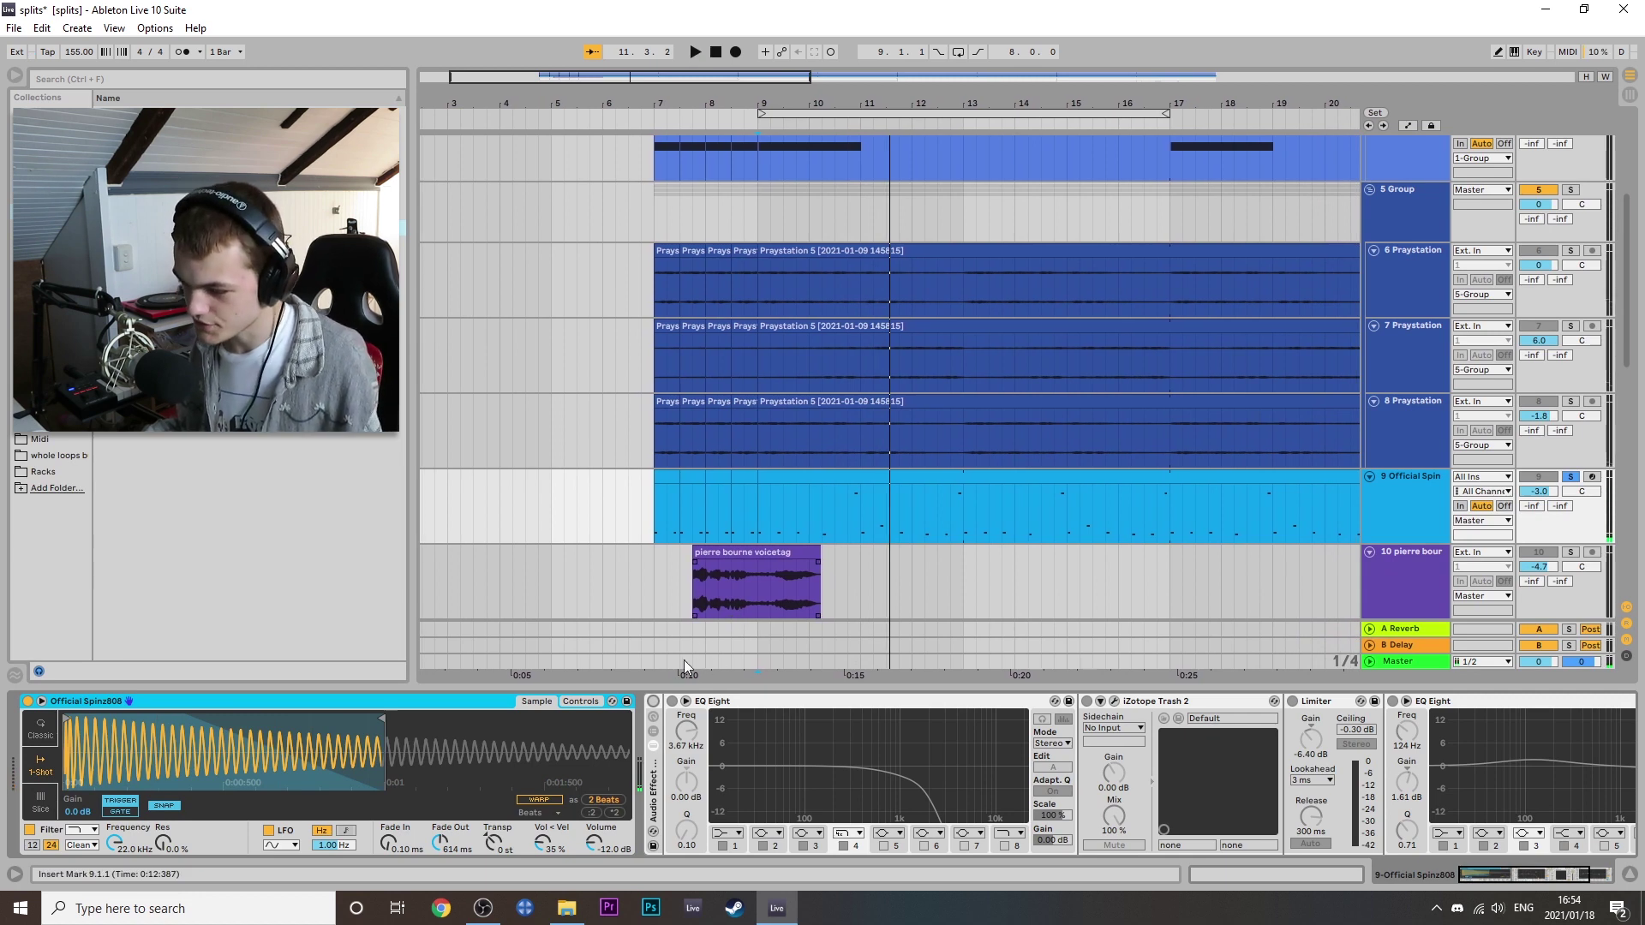
Re-enable the 808's effect rack with the Limiter and last EQ Eight bypassed, and play through the first EQ Eight.
click(653, 705)
click(1291, 700)
click(1392, 701)
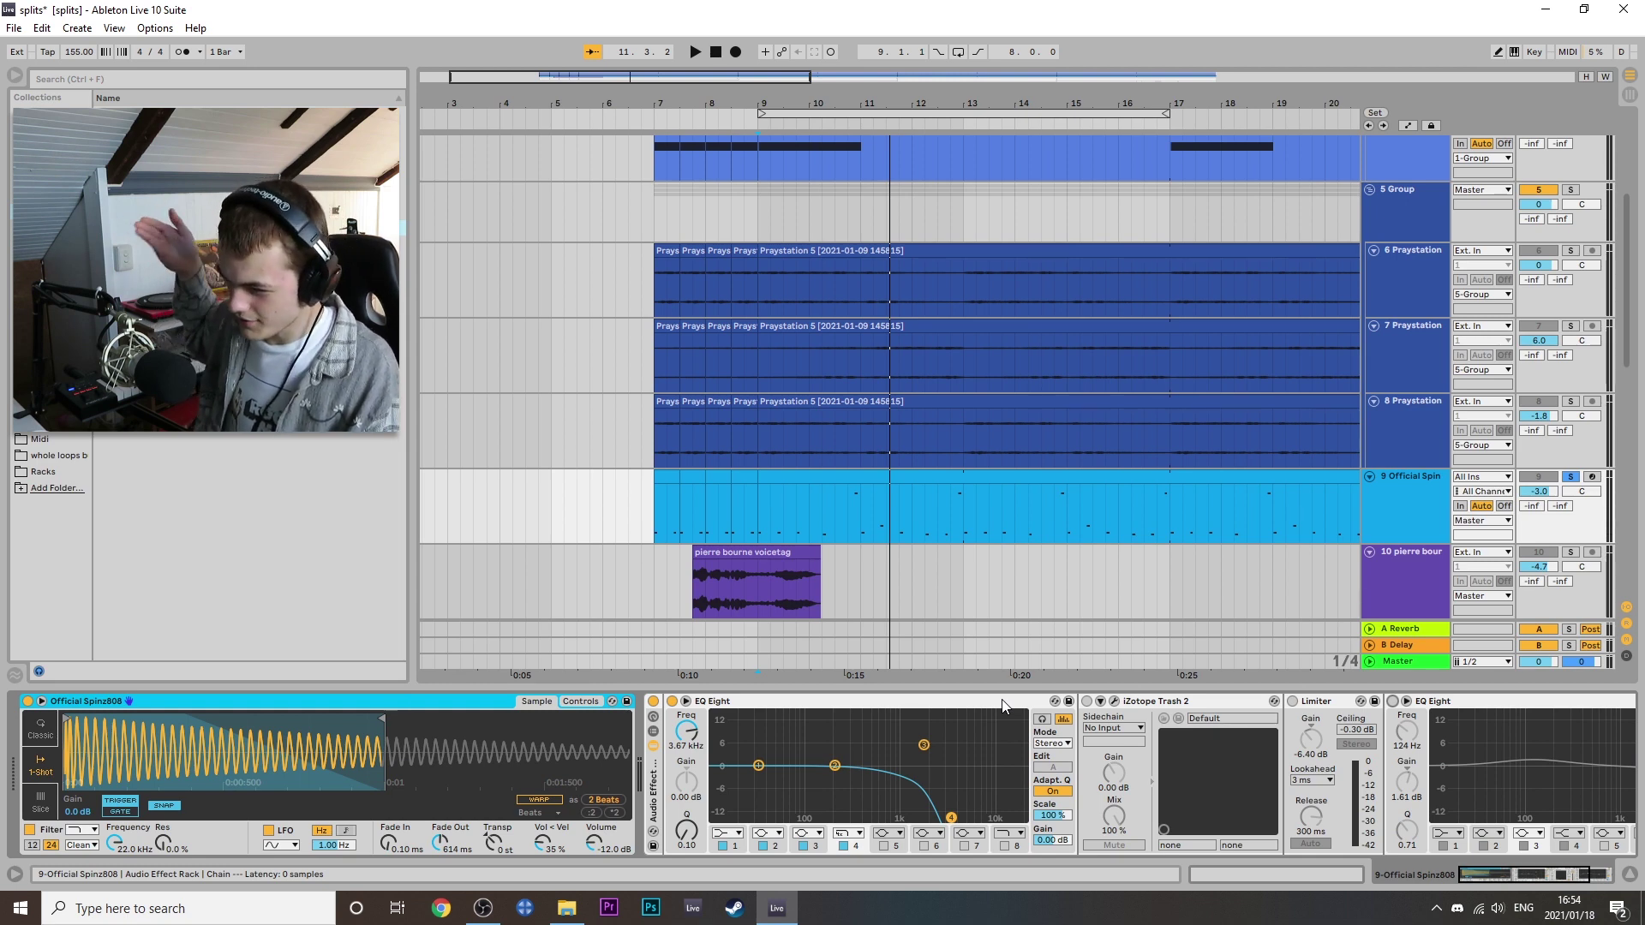
key(space)
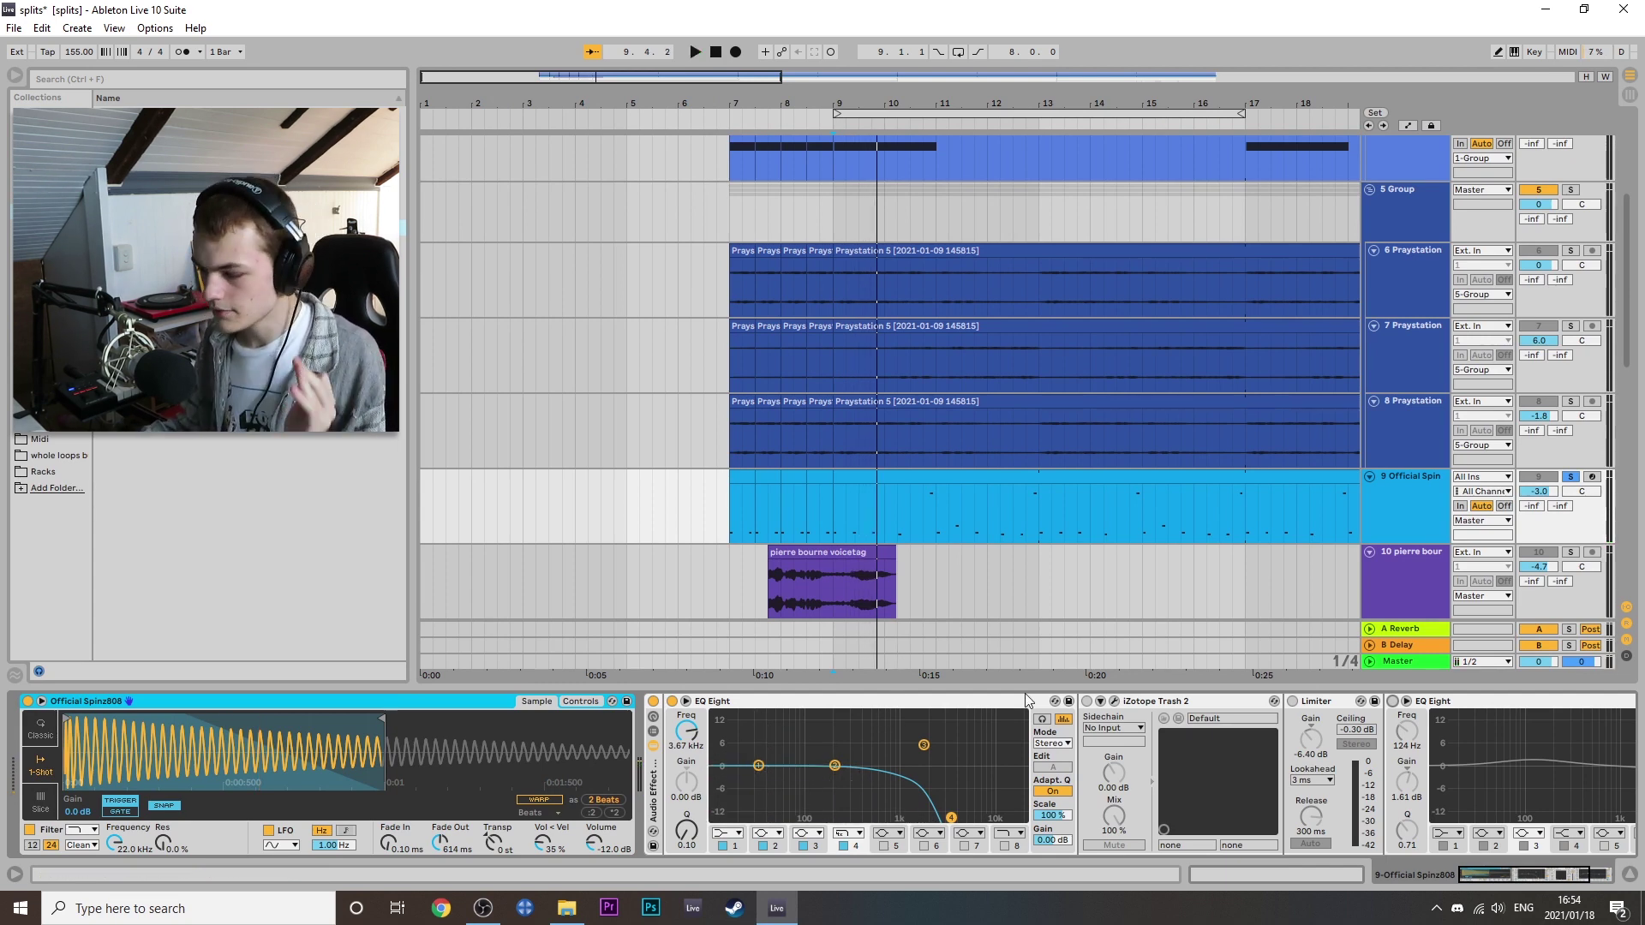
Enable iZotope Trash 2 on the 808 track and play the 808 with the plug-in's distortion settings open, without its Preset Manager.
click(1086, 701)
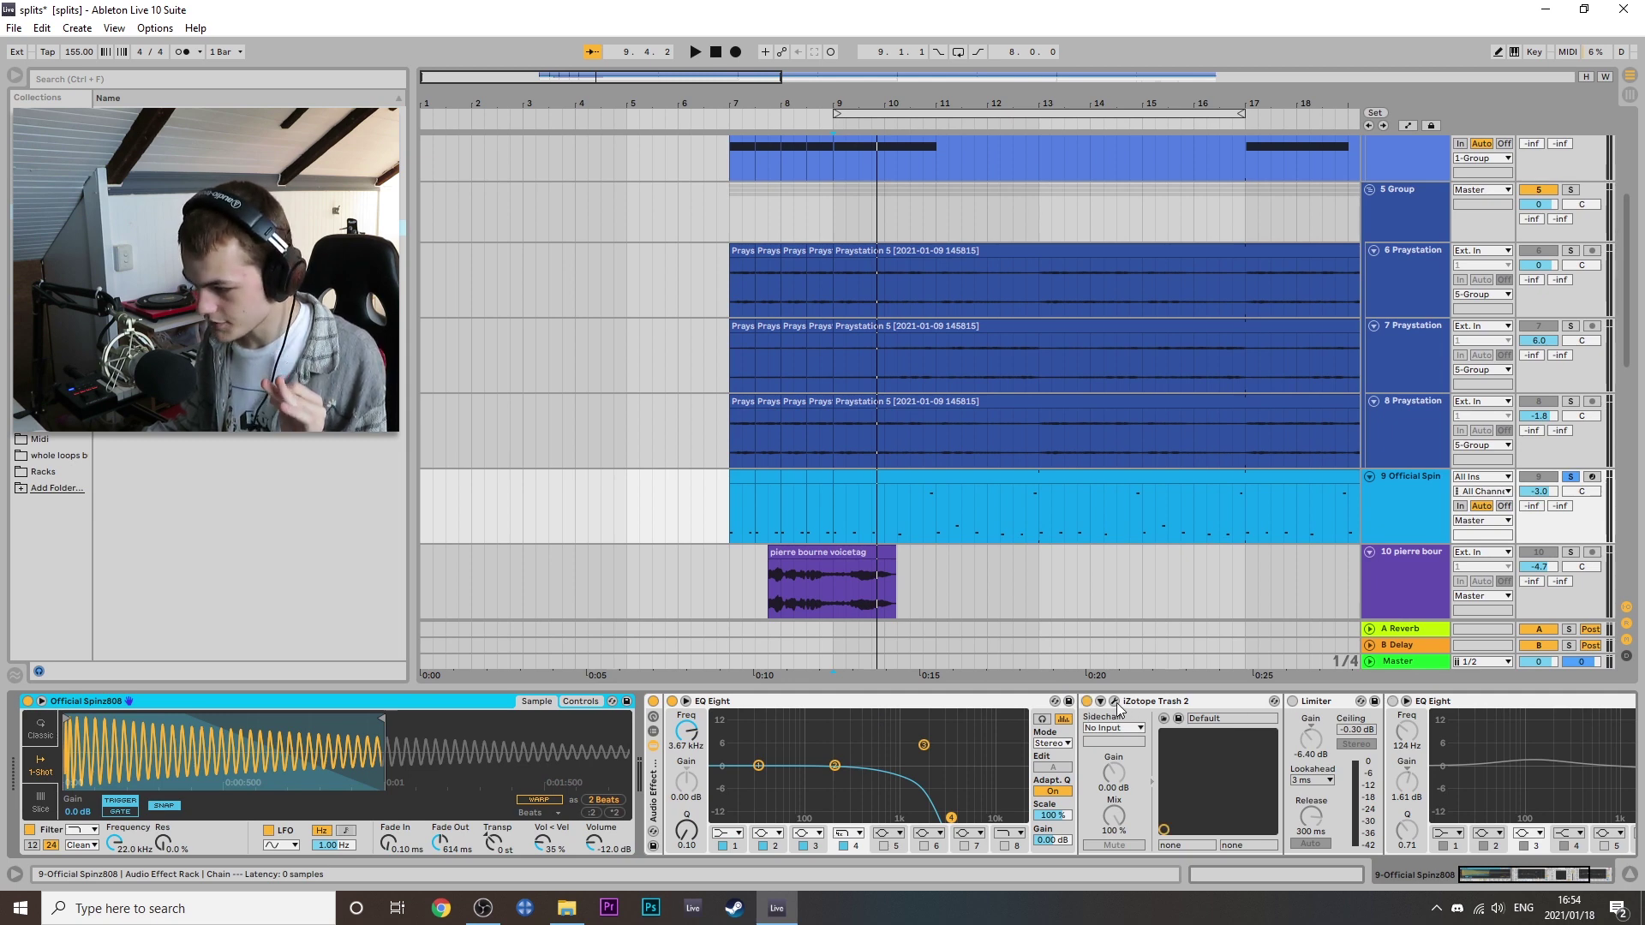
click(1114, 702)
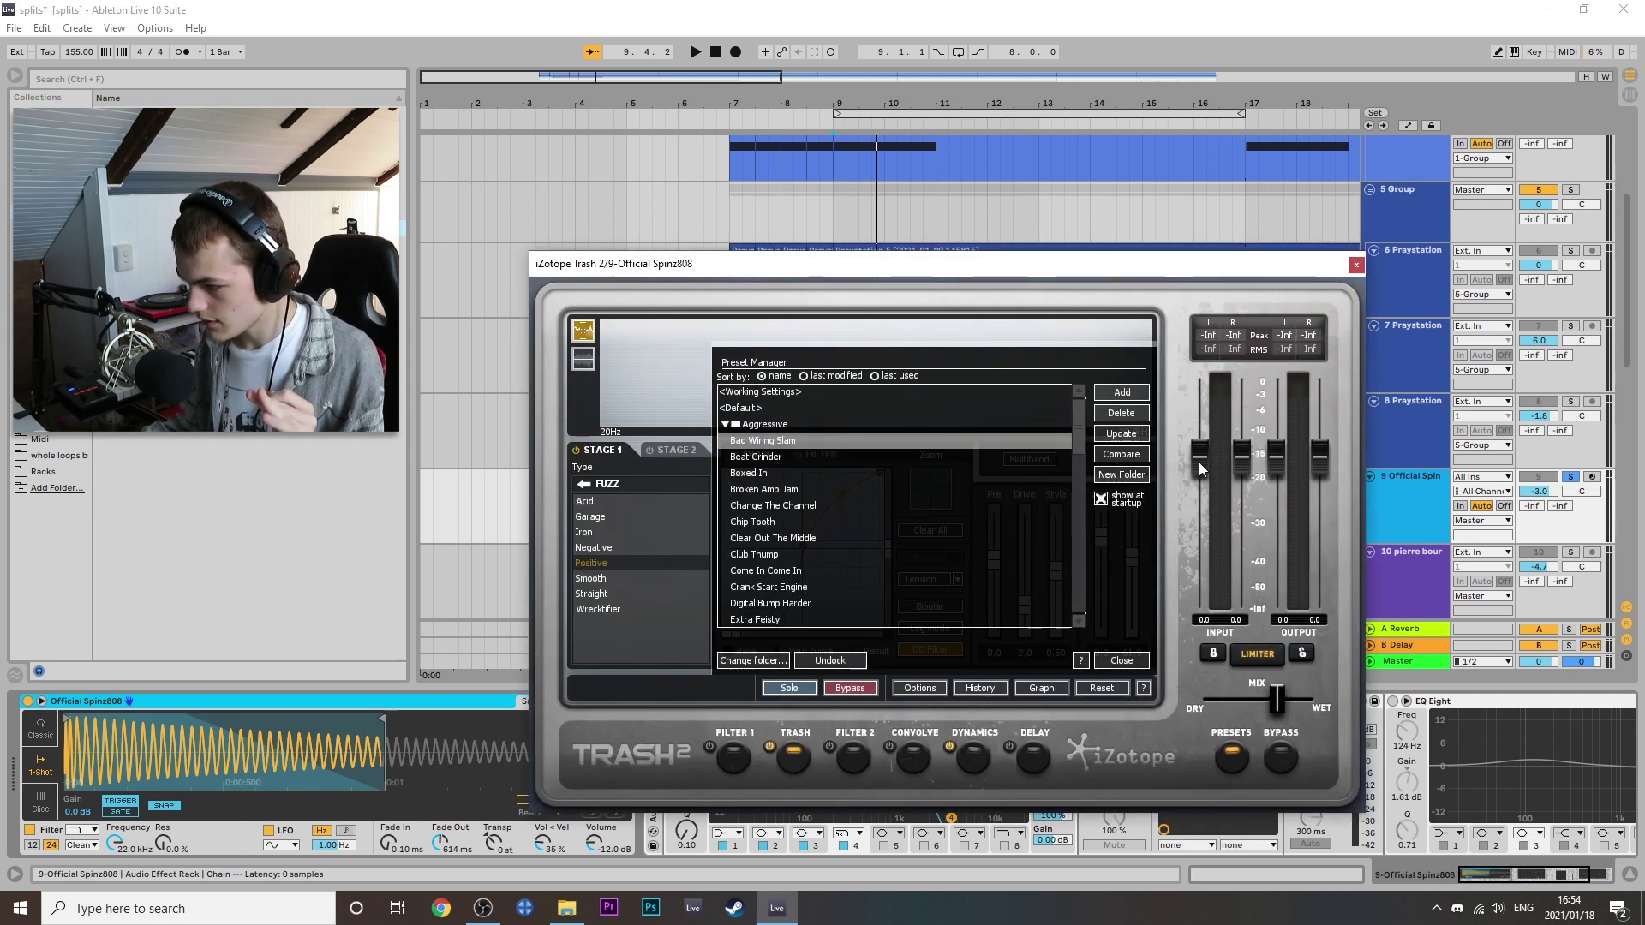
click(1121, 659)
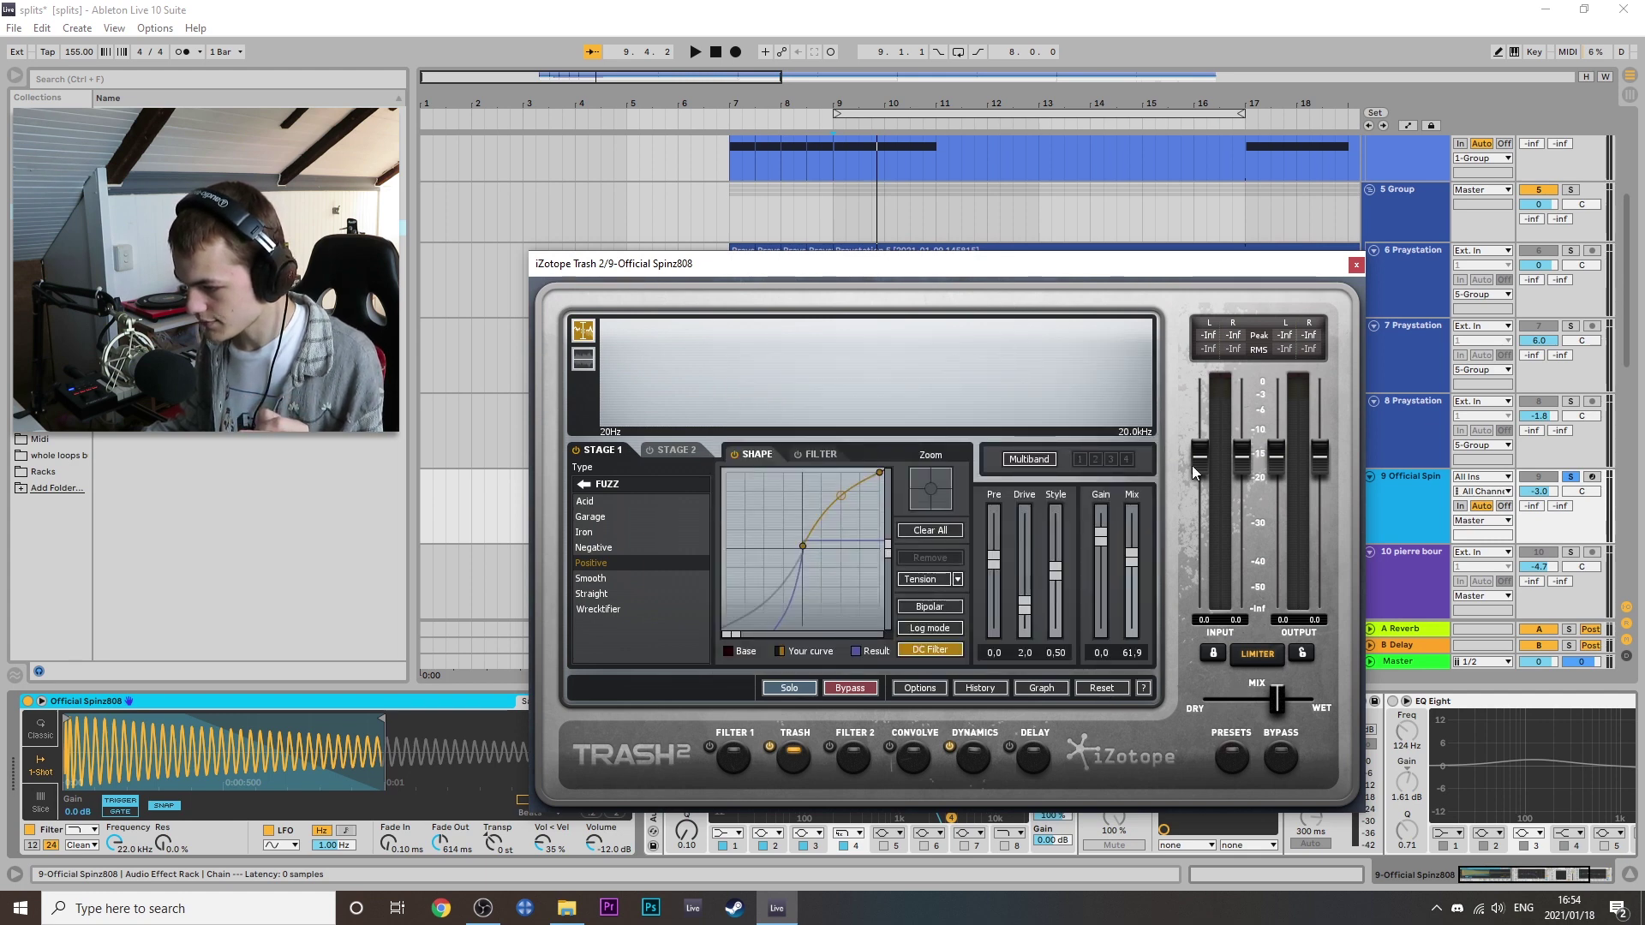
drag(1026, 274, 826, 228)
key(space)
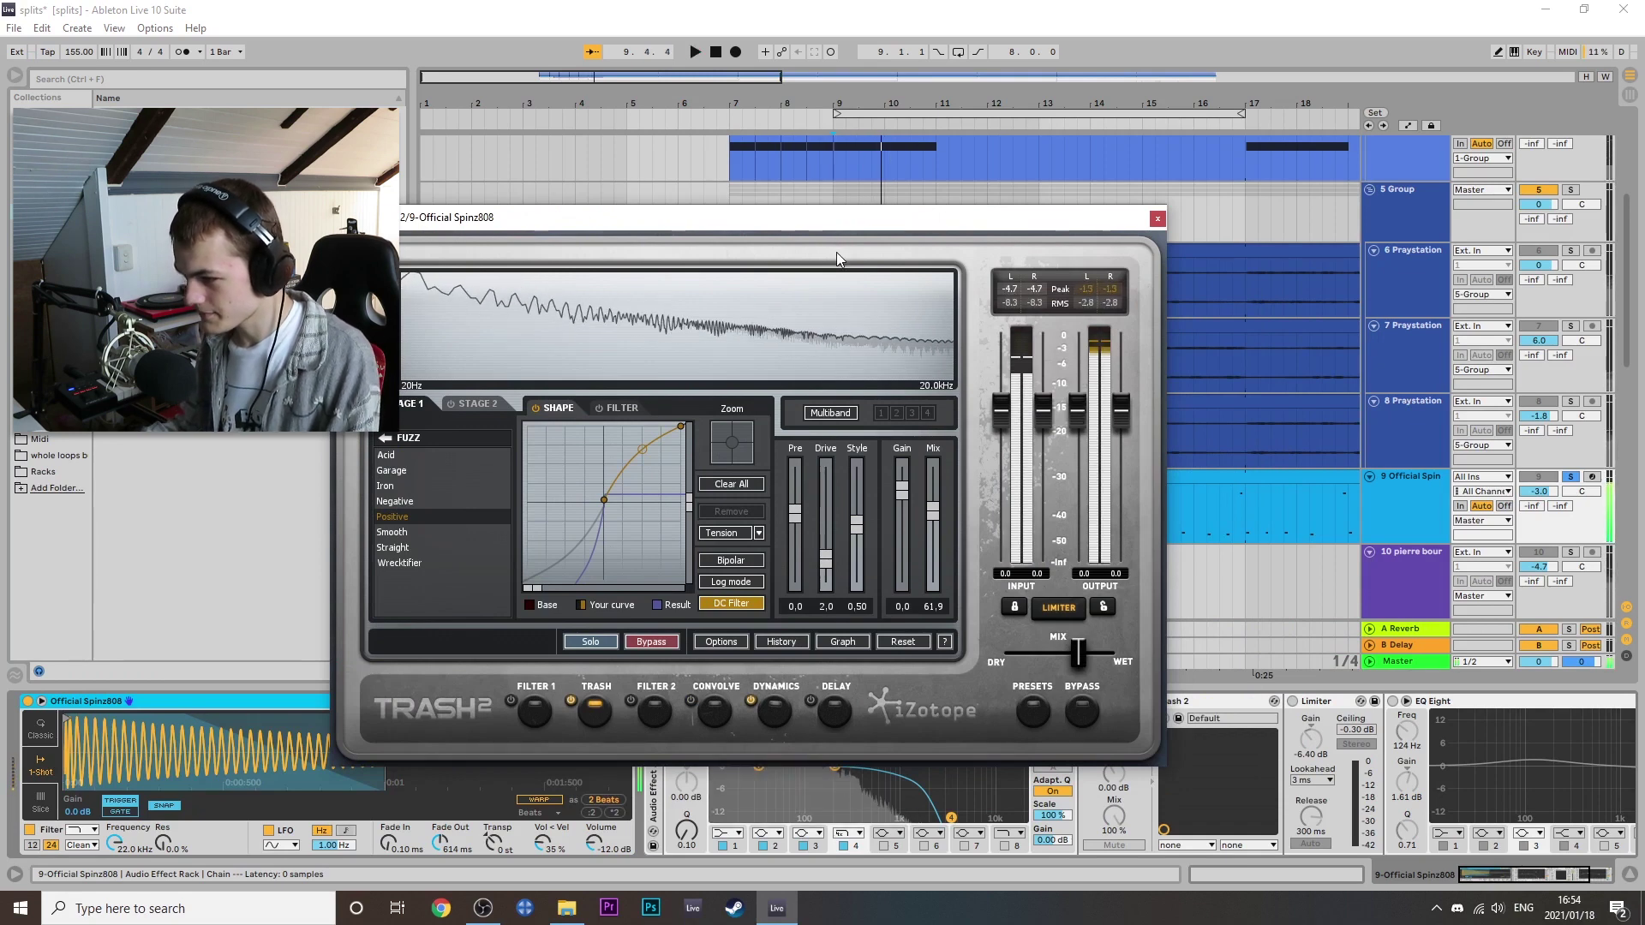
key(space)
click(1155, 223)
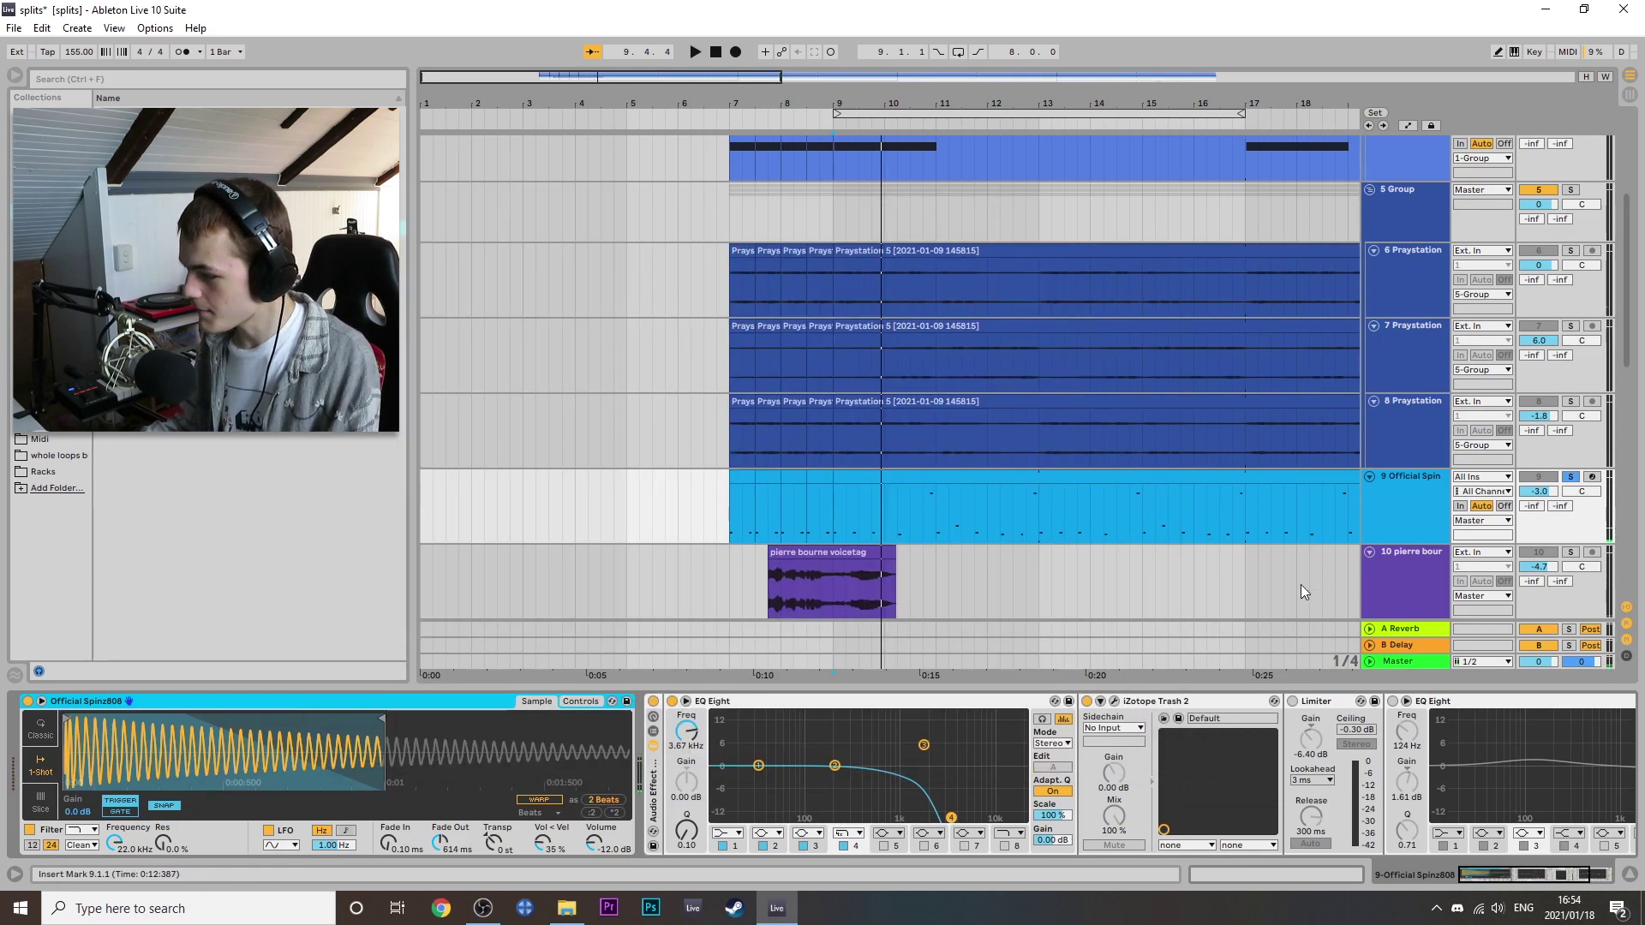
Re-enable the Limiter and the final EQ Eight on the 808 track in turn, playing the 808 from bar 9 after each.
key(space)
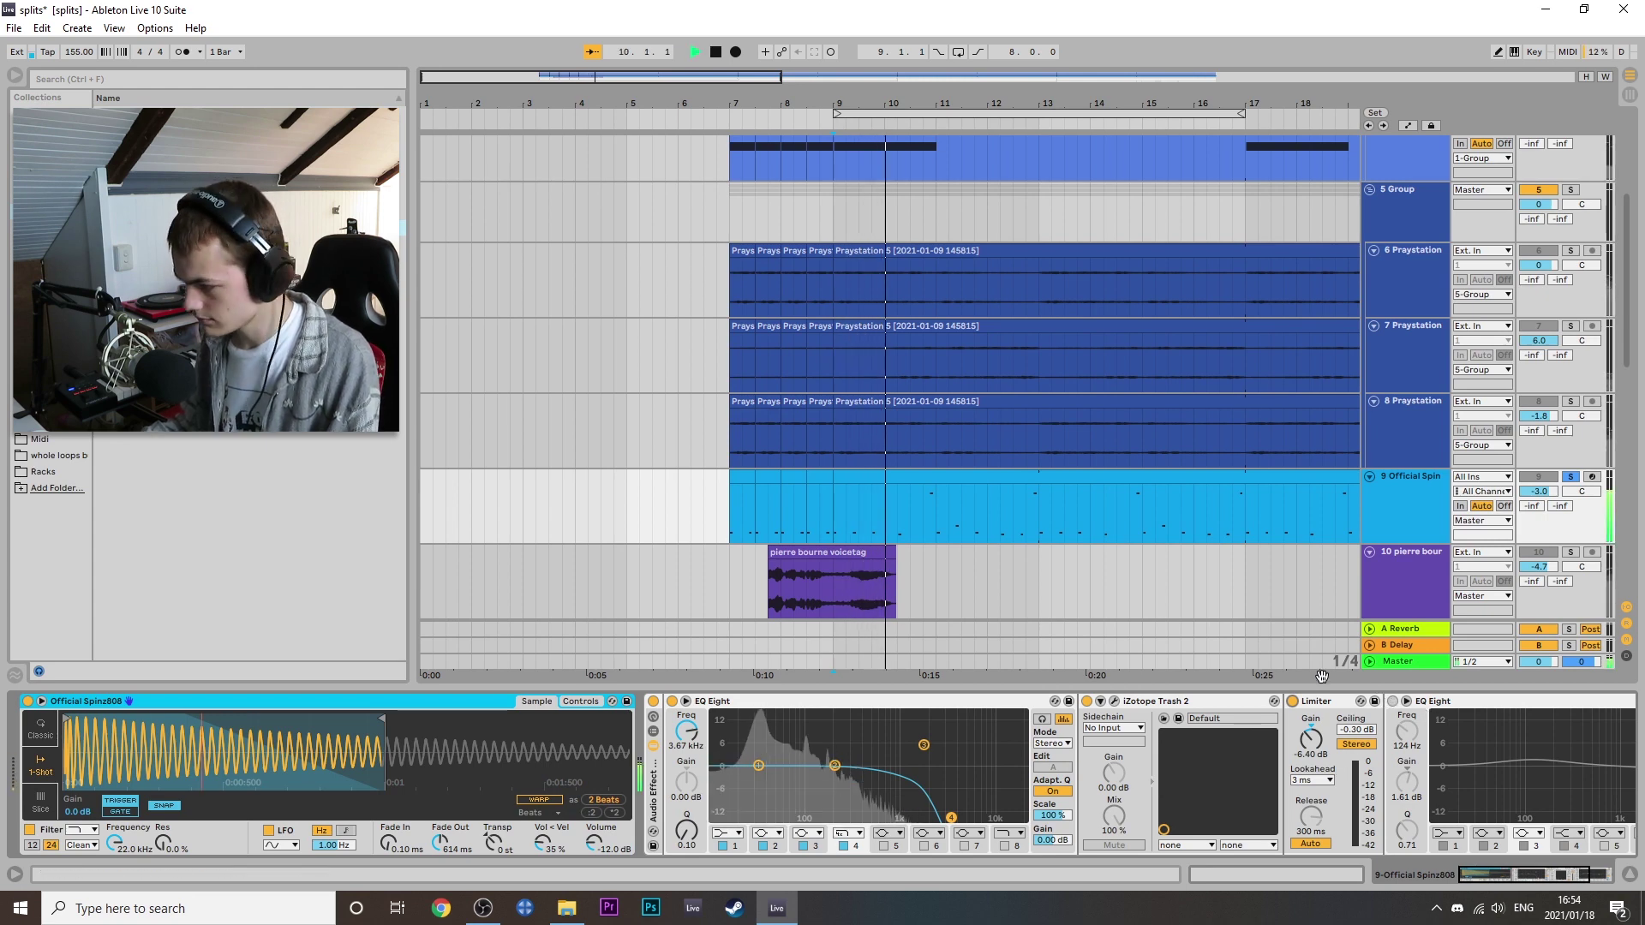
key(space)
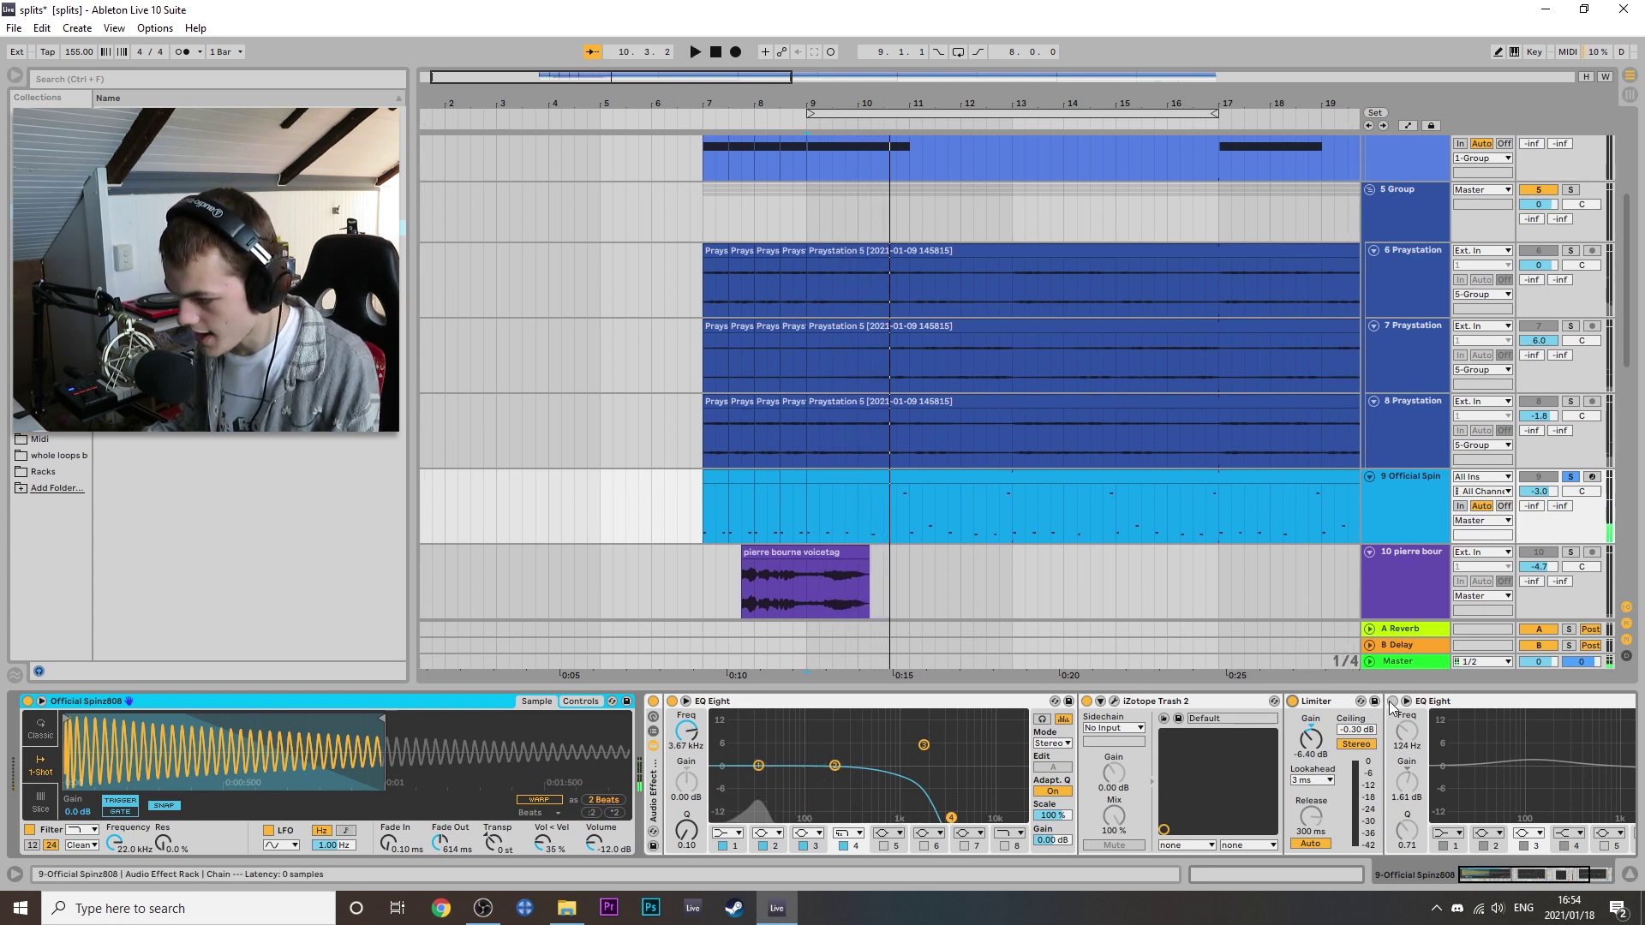
click(1392, 701)
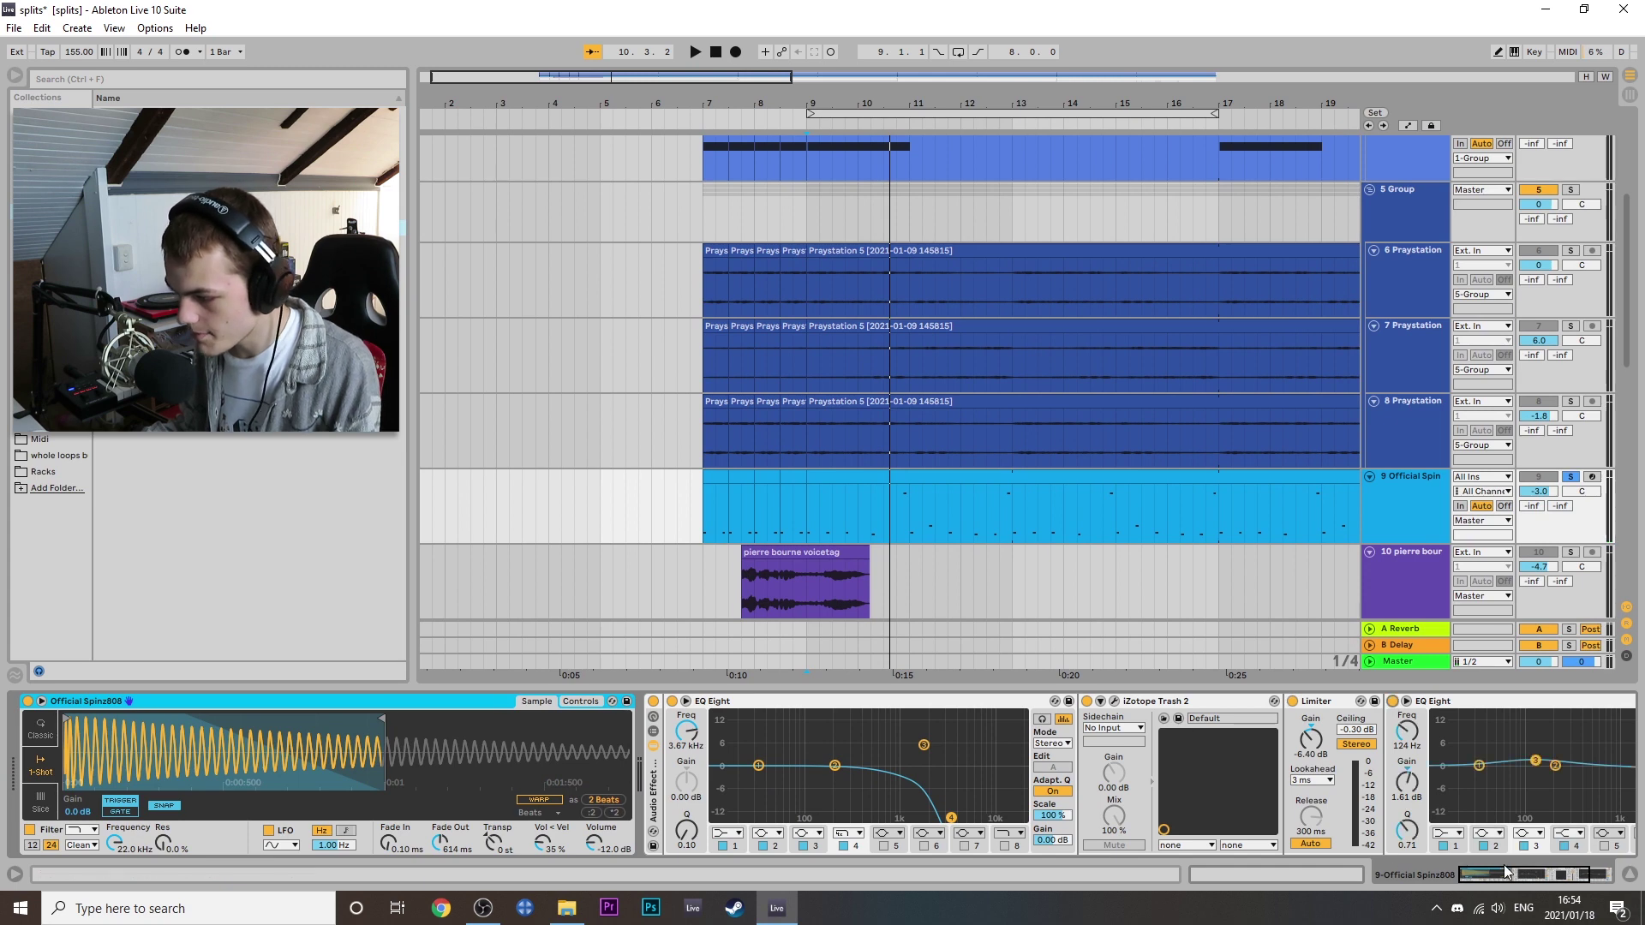
drag(1505, 871, 1546, 871)
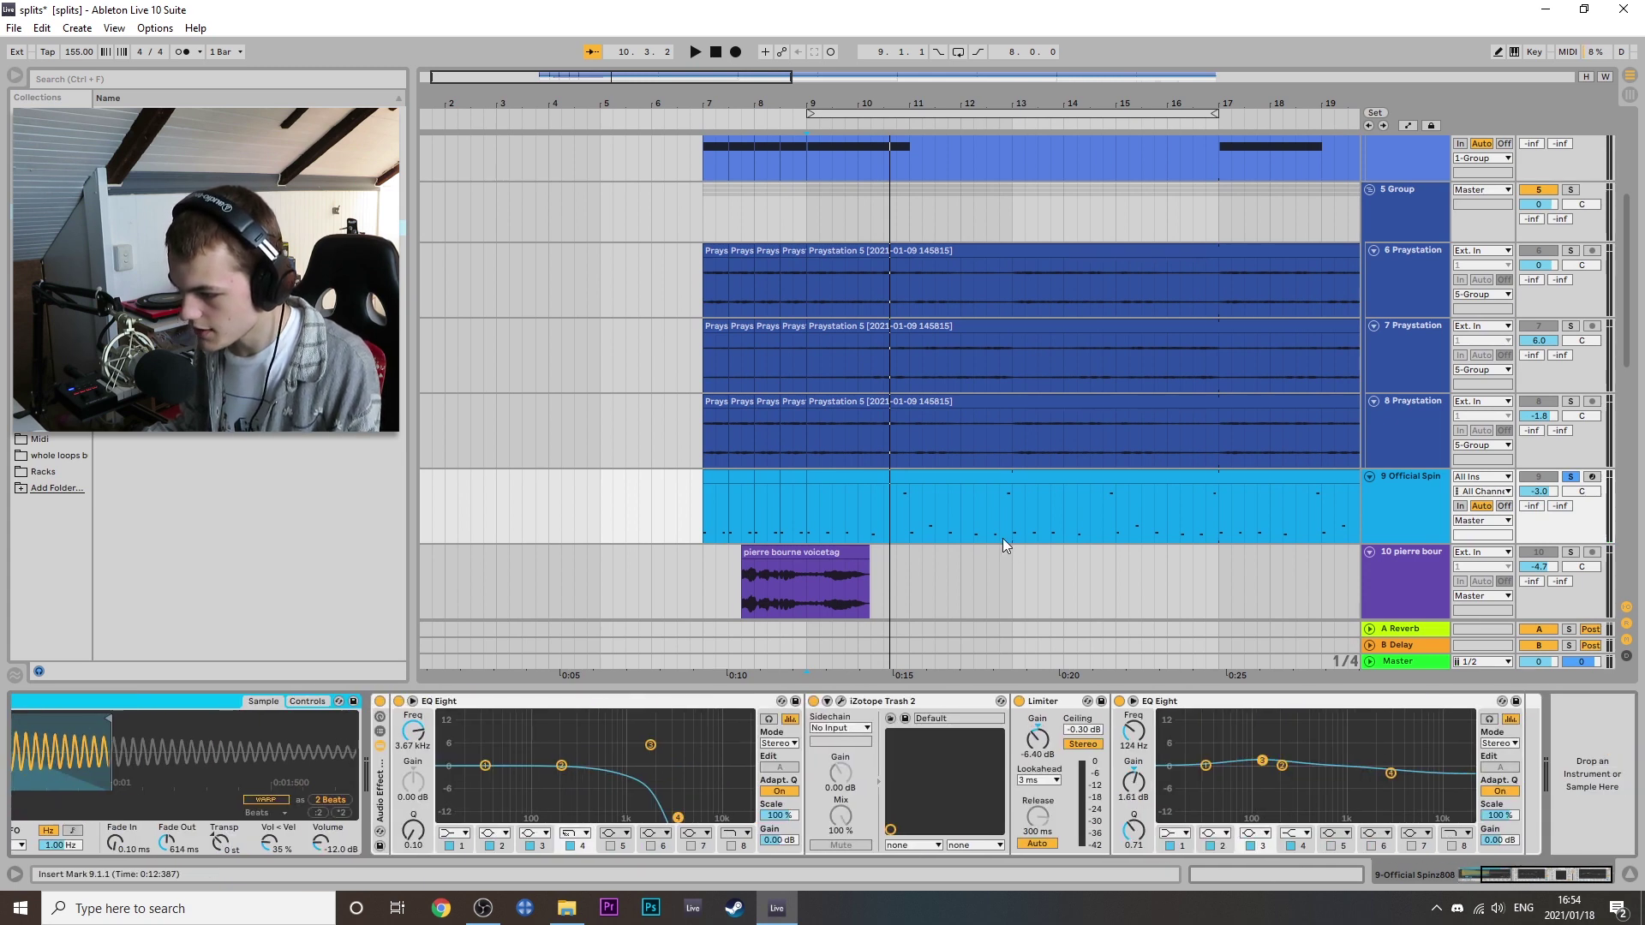
key(space)
scroll(959, 511, down, 6)
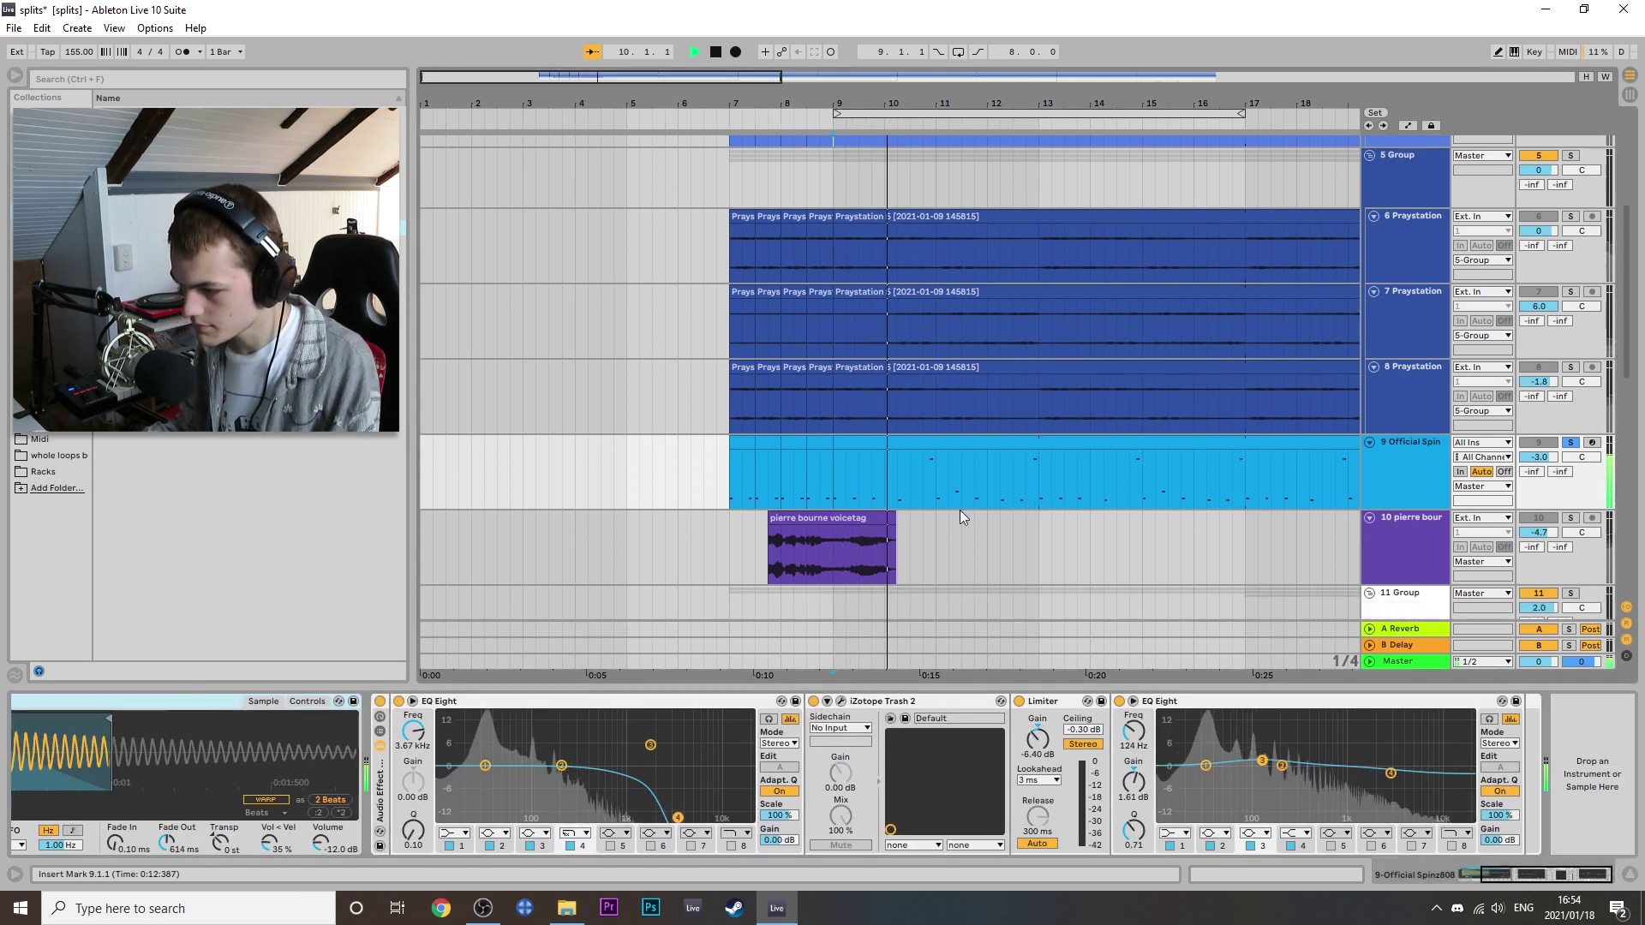
scroll(959, 511, up, 5)
scroll(959, 511, up, 4)
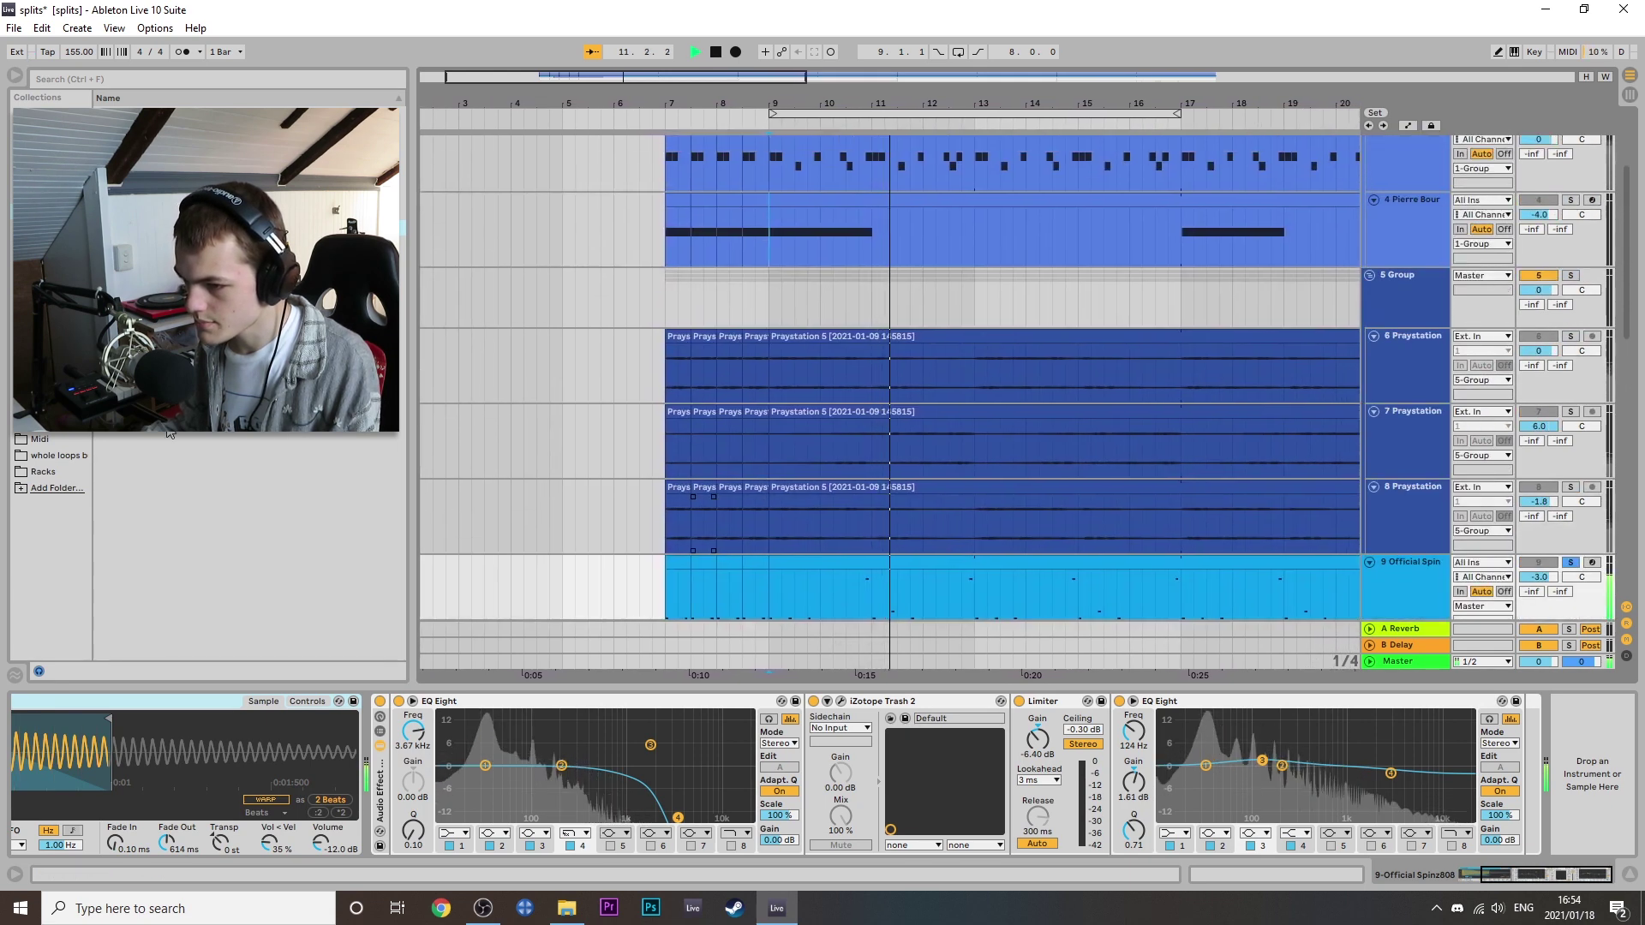
key(space)
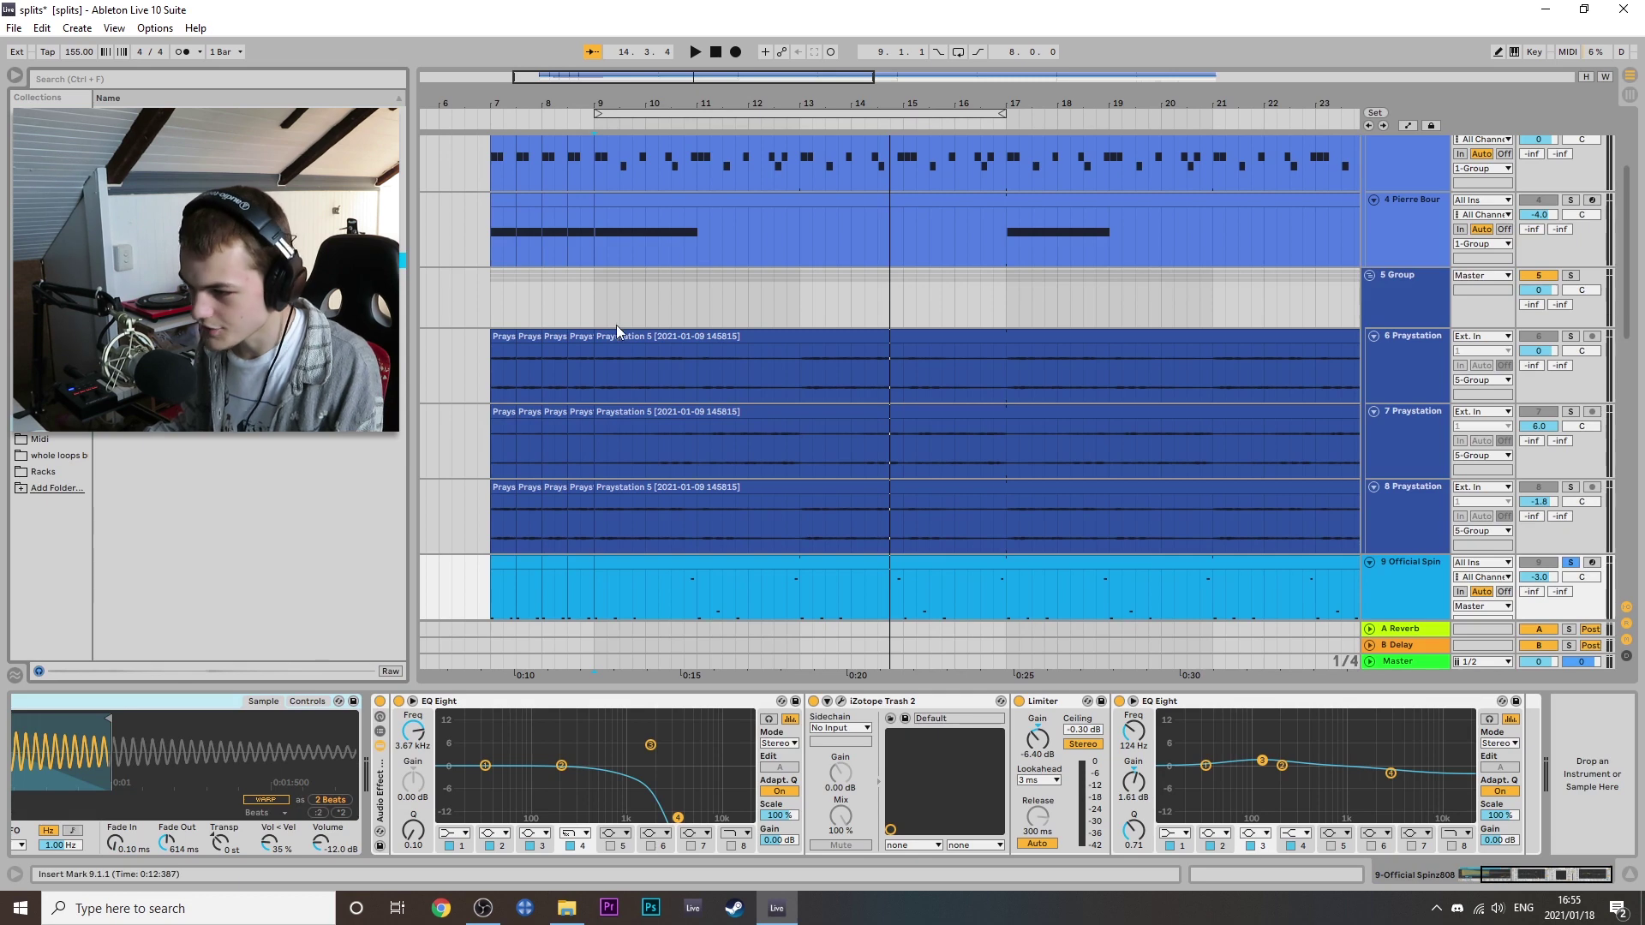
Solo track 6 Praystation, bypass its Drive High, Ascent and LittleAlterBoy effects, and play the unprocessed sample from bar 9.
click(1570, 335)
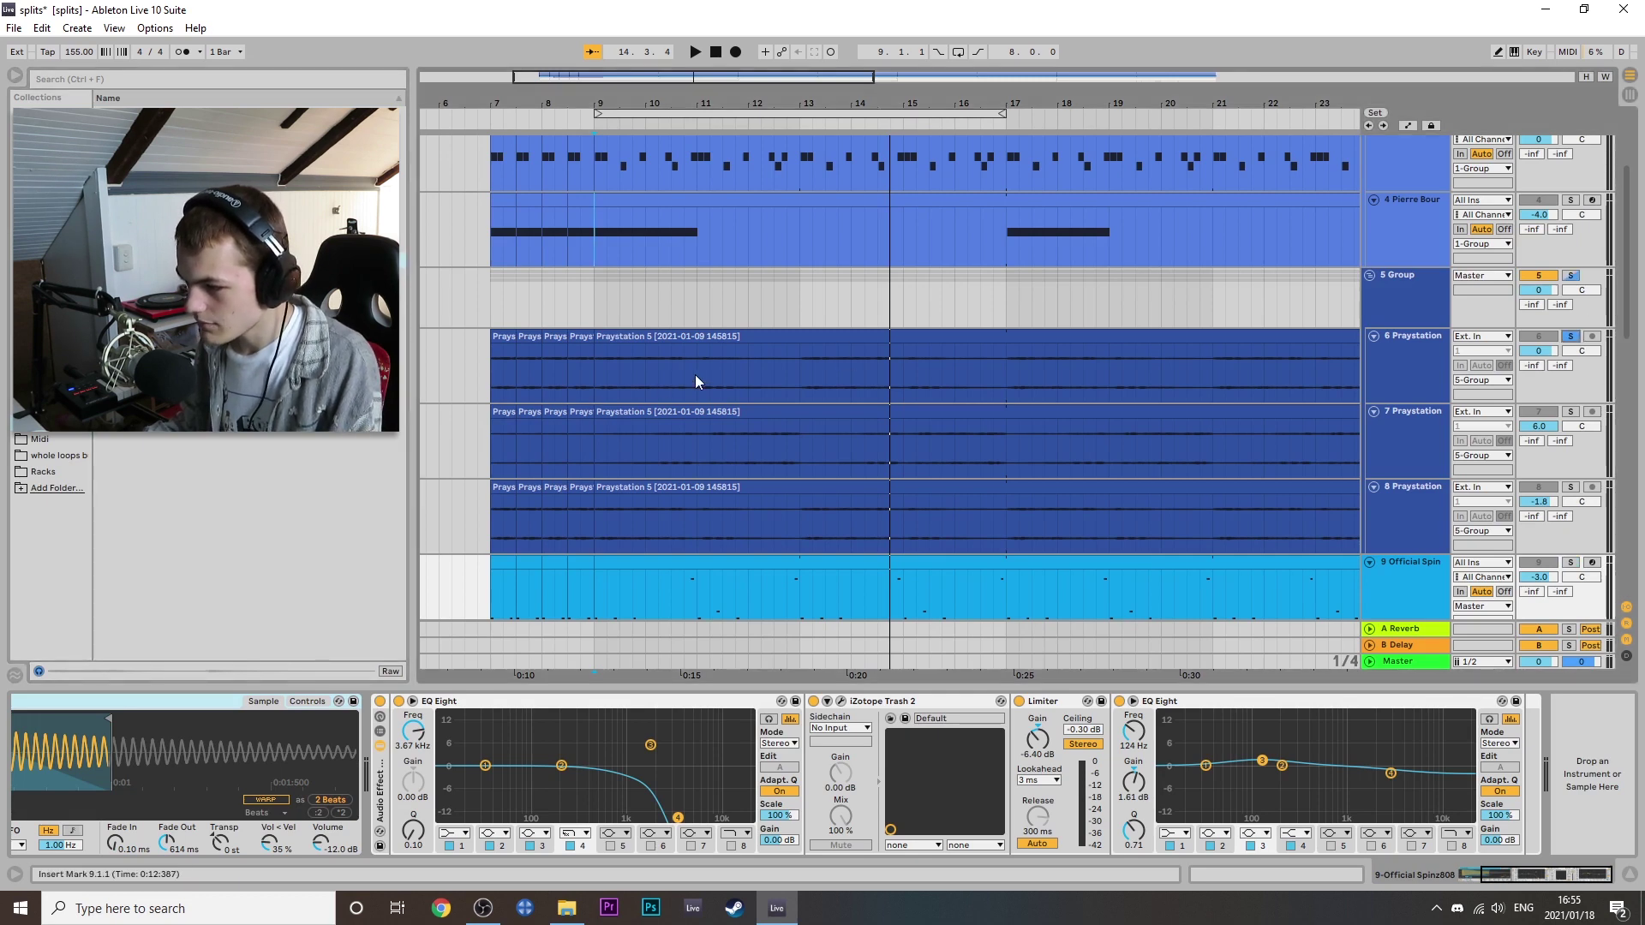
click(600, 378)
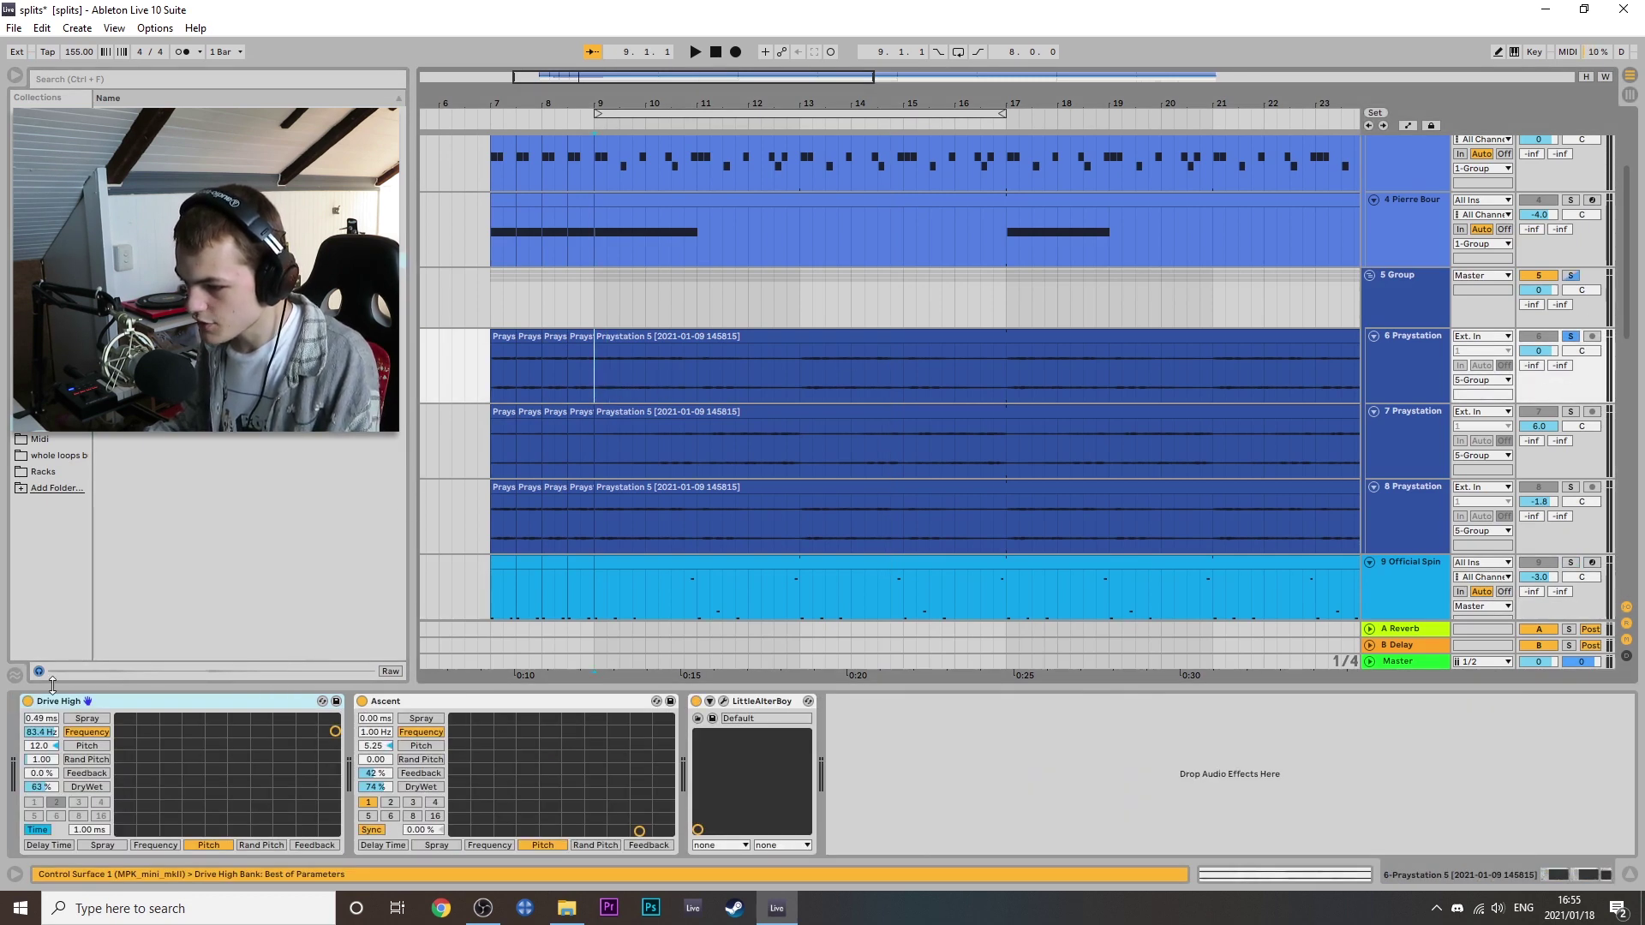
click(27, 701)
click(362, 701)
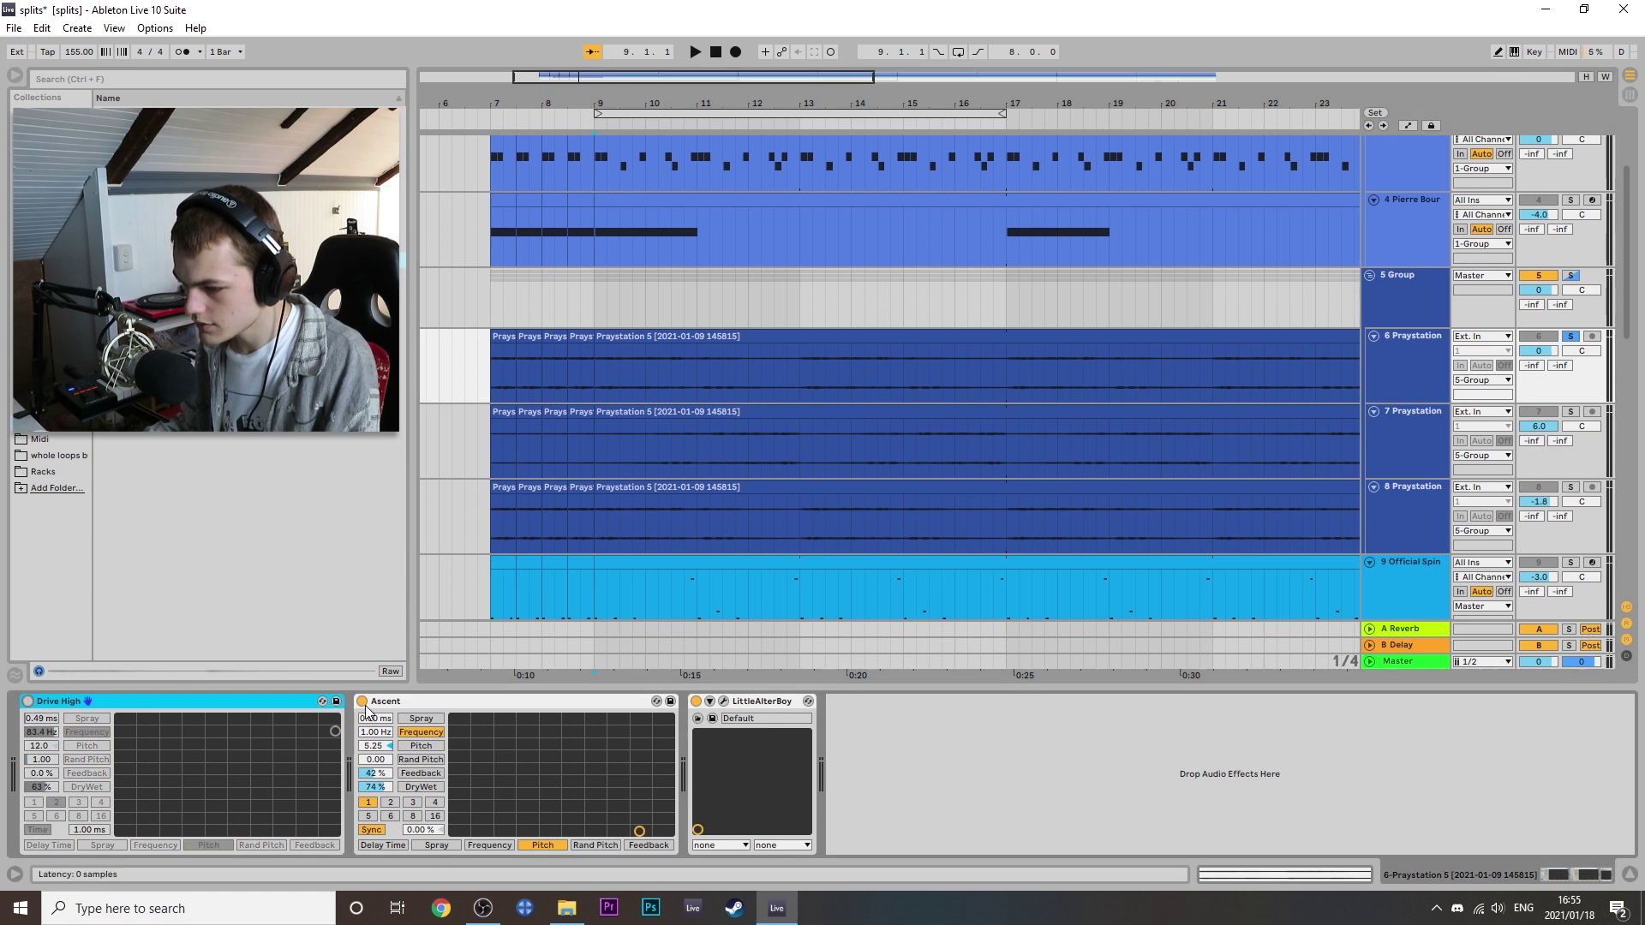
click(695, 701)
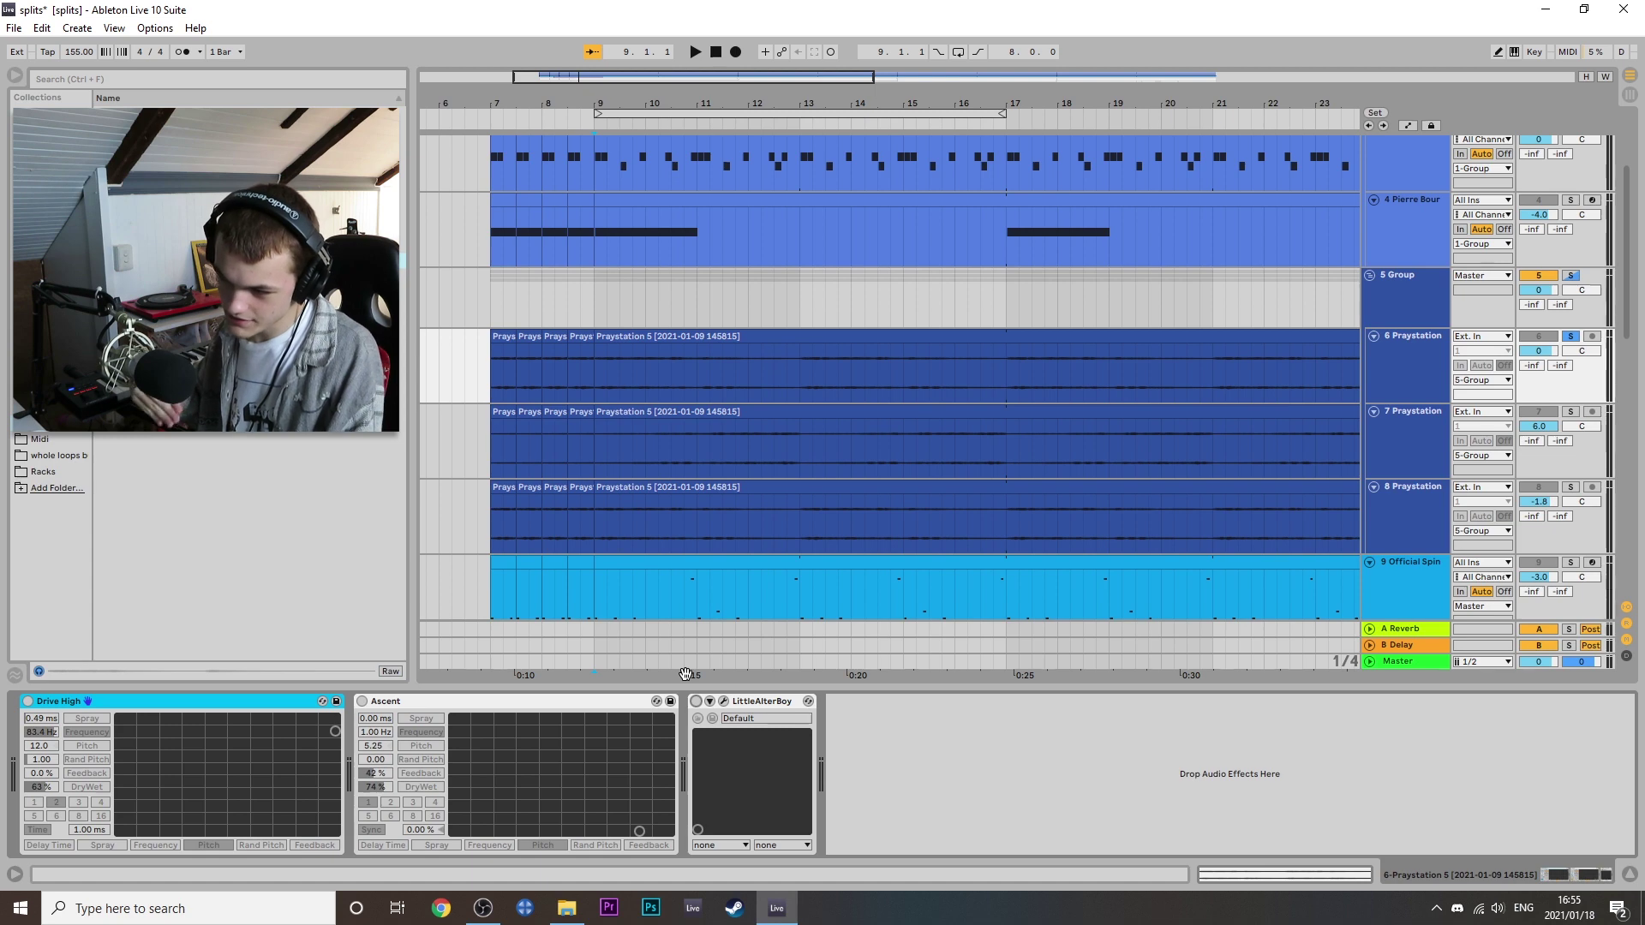
key(space)
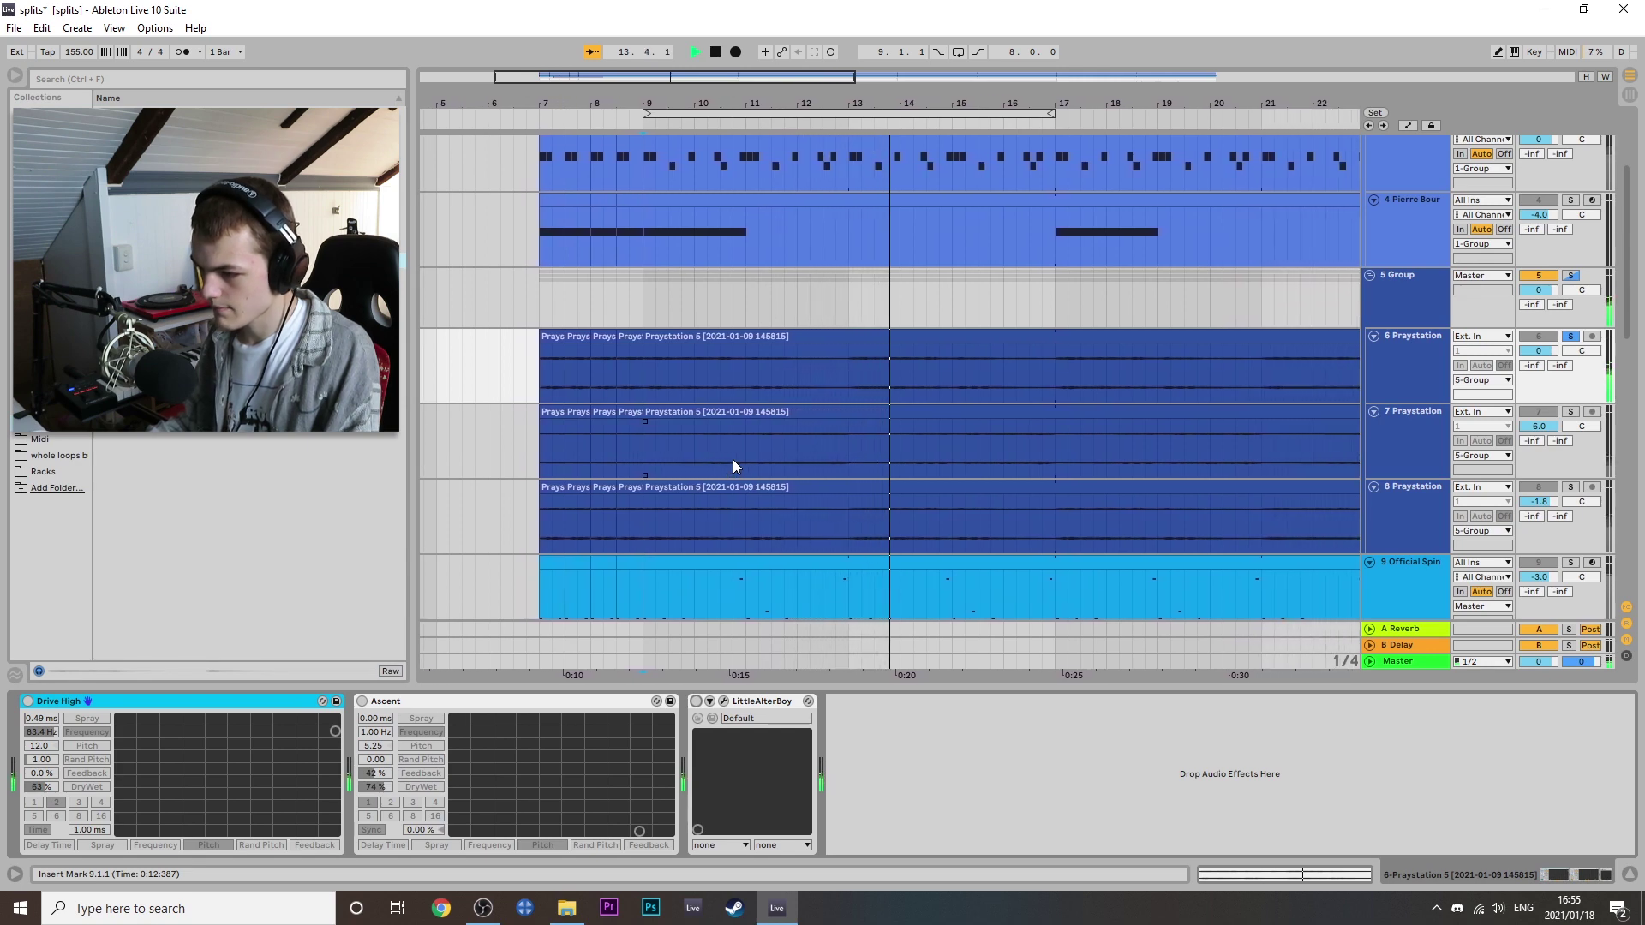
key(space)
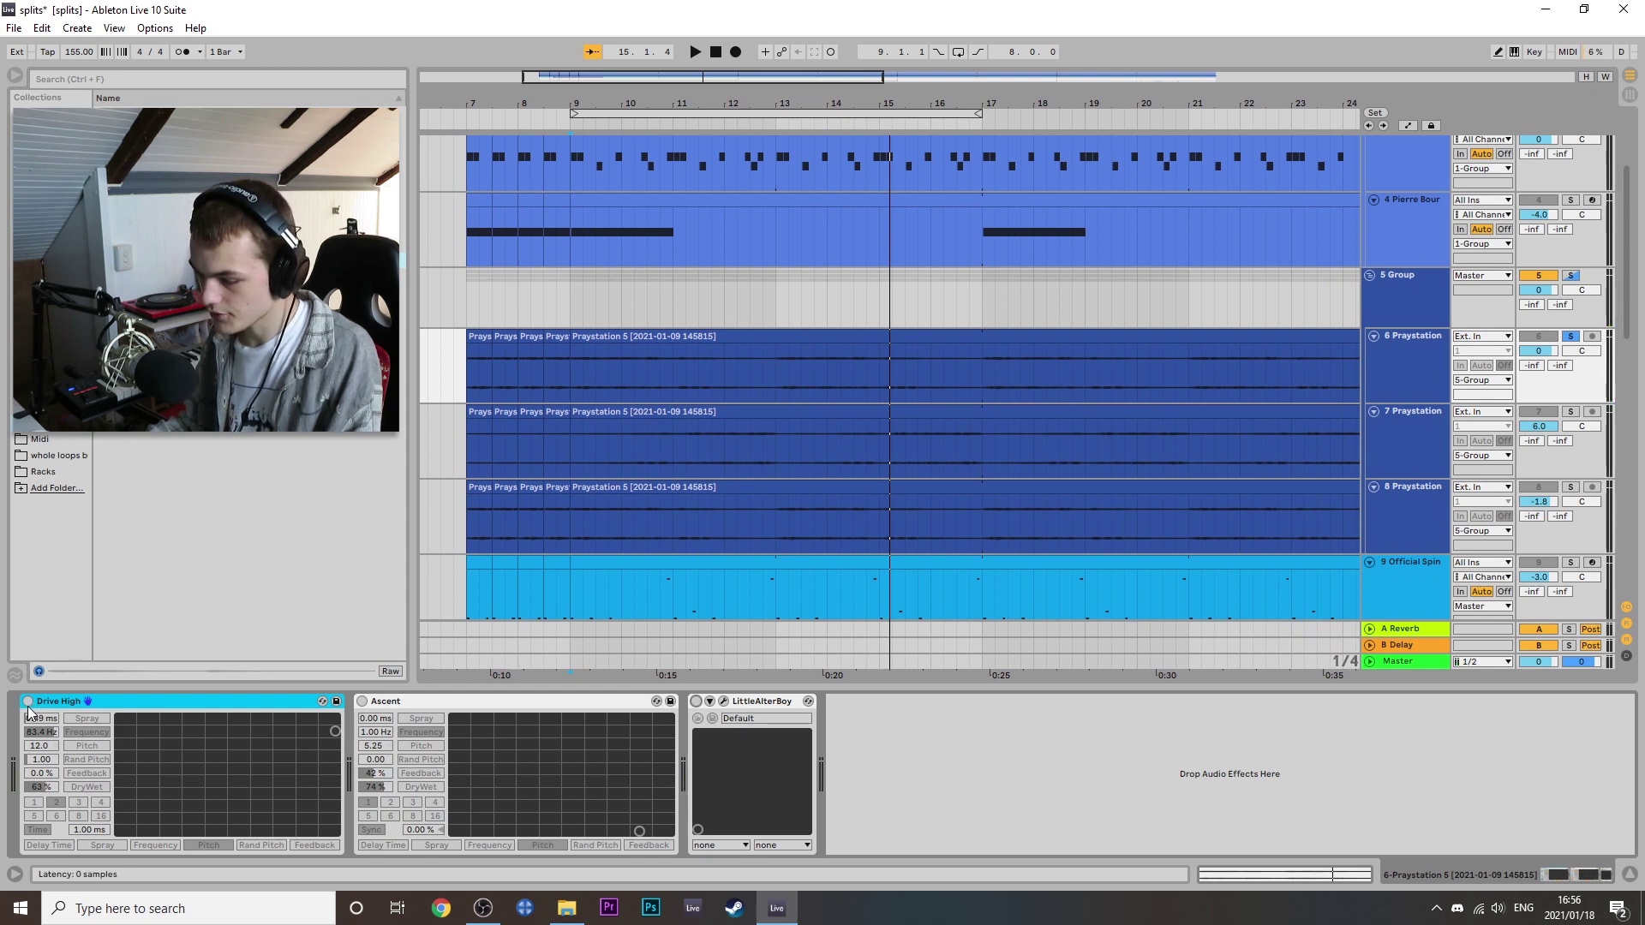
Re-enable Drive High and Ascent on track 6 in turn, playing the sample from bar 9 after each.
click(27, 700)
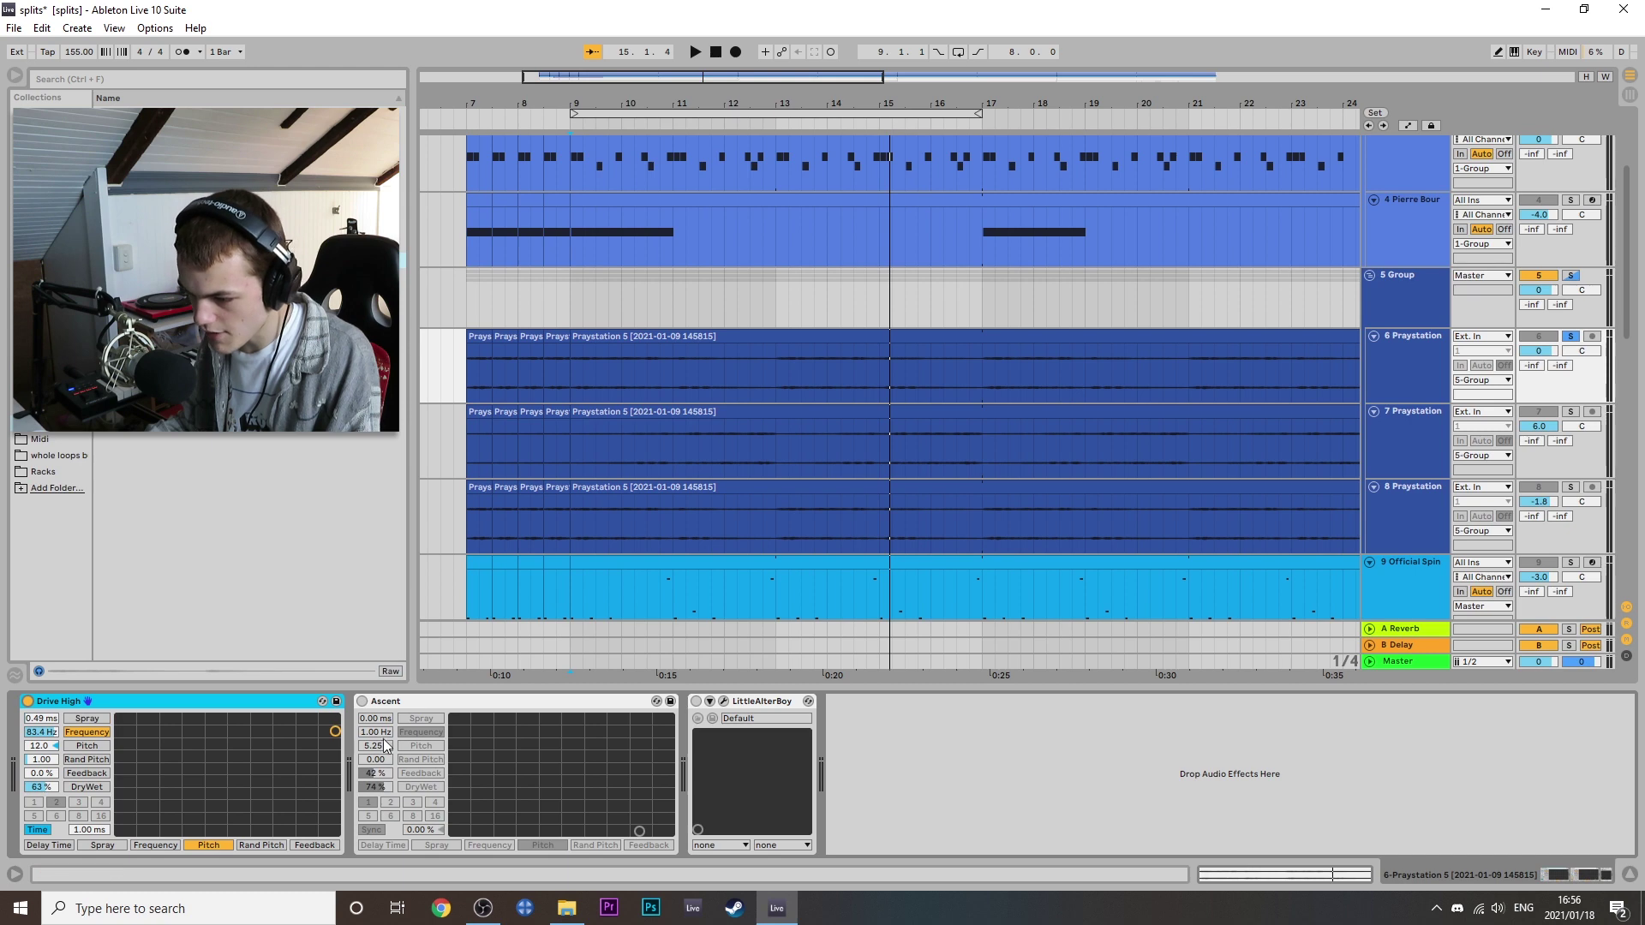
key(space)
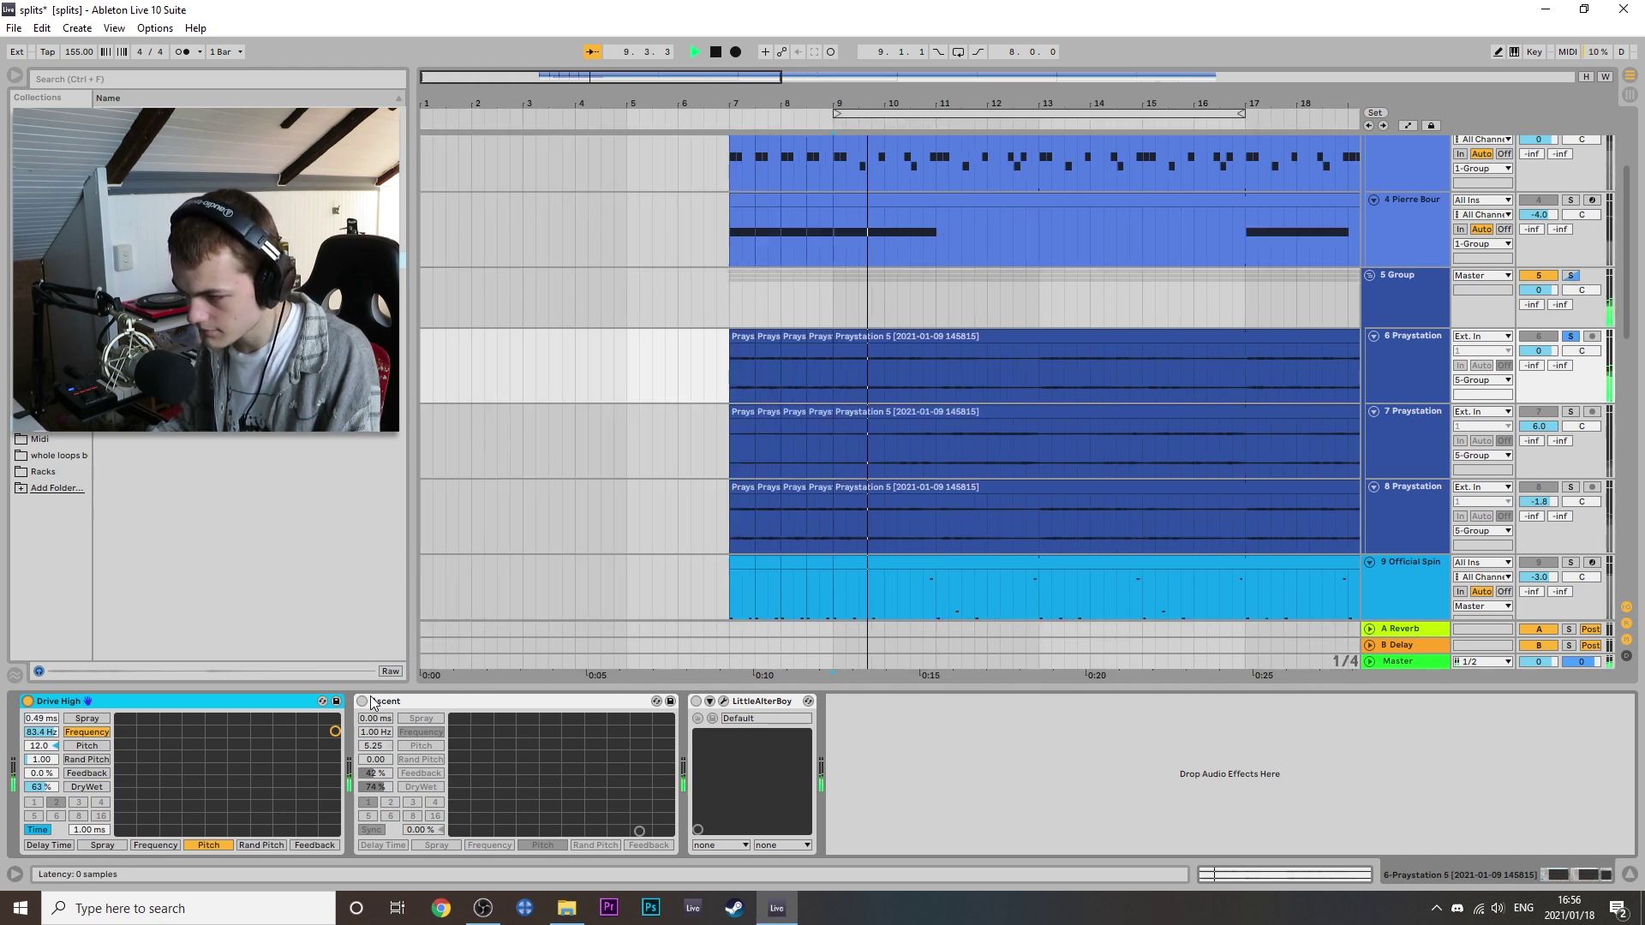
key(space)
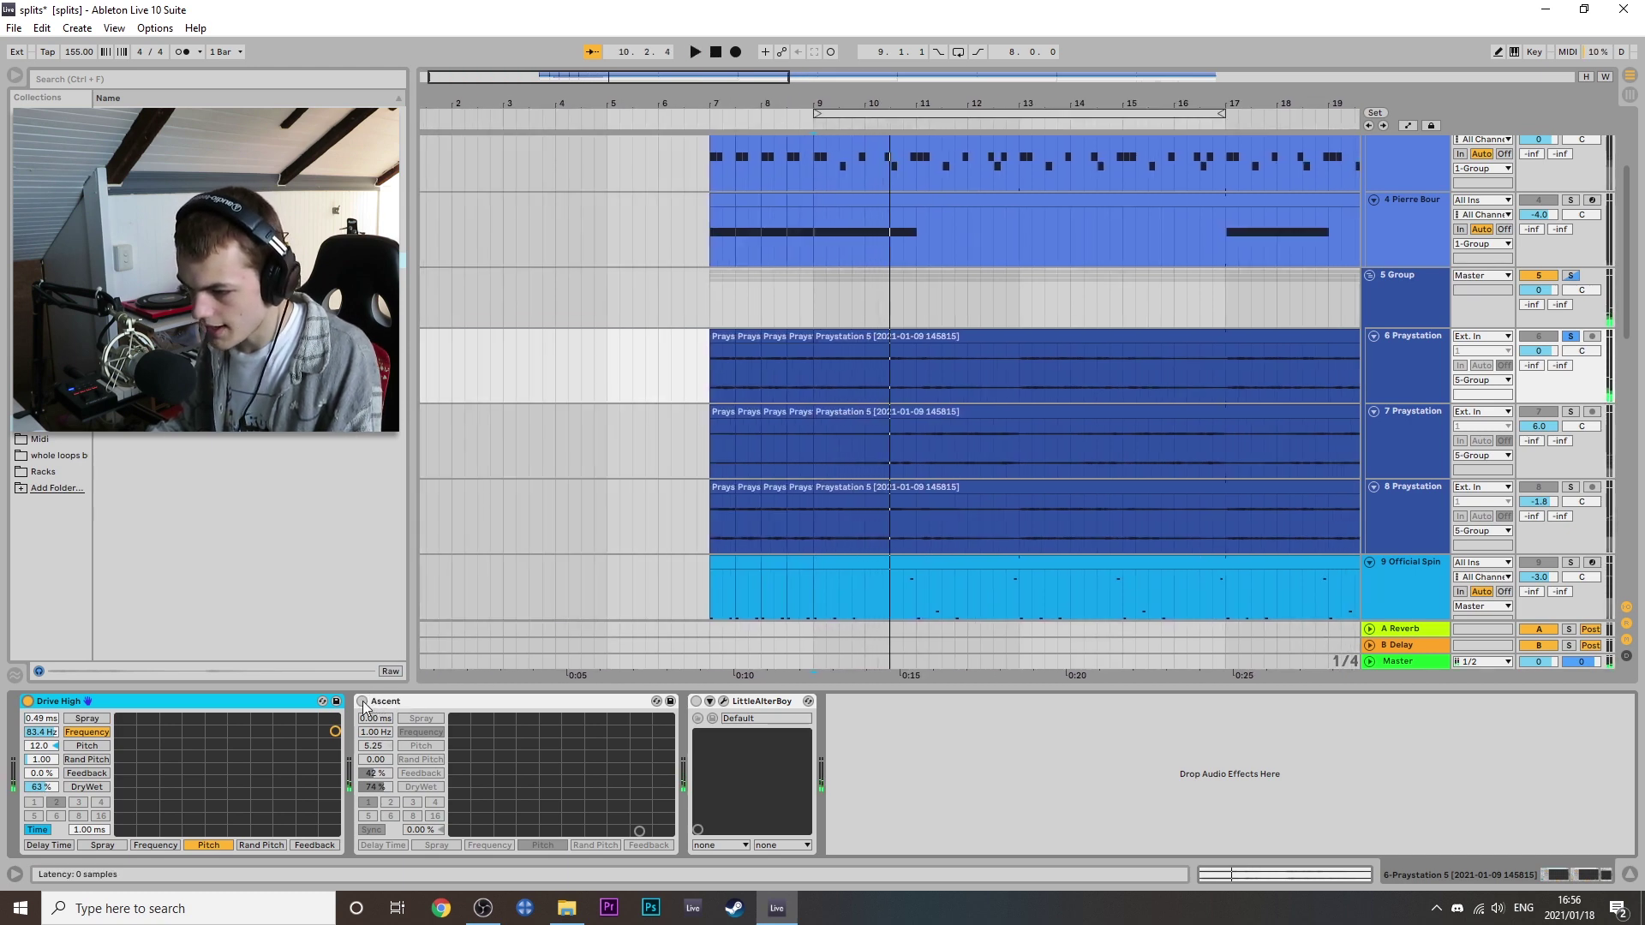
click(362, 702)
key(space)
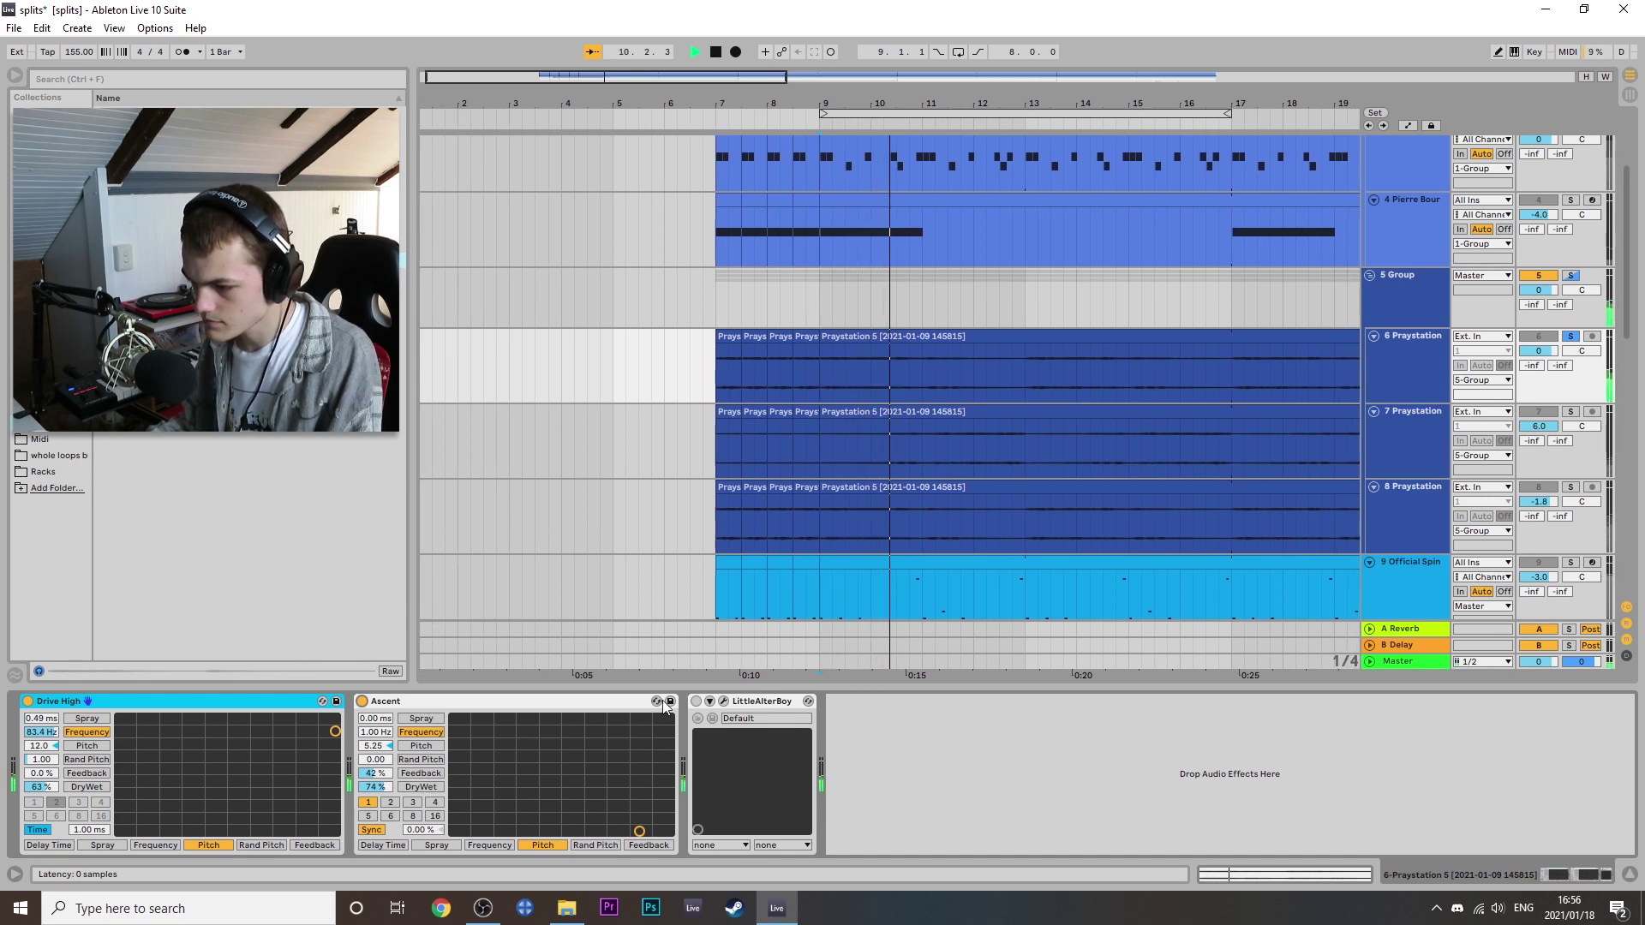
key(space)
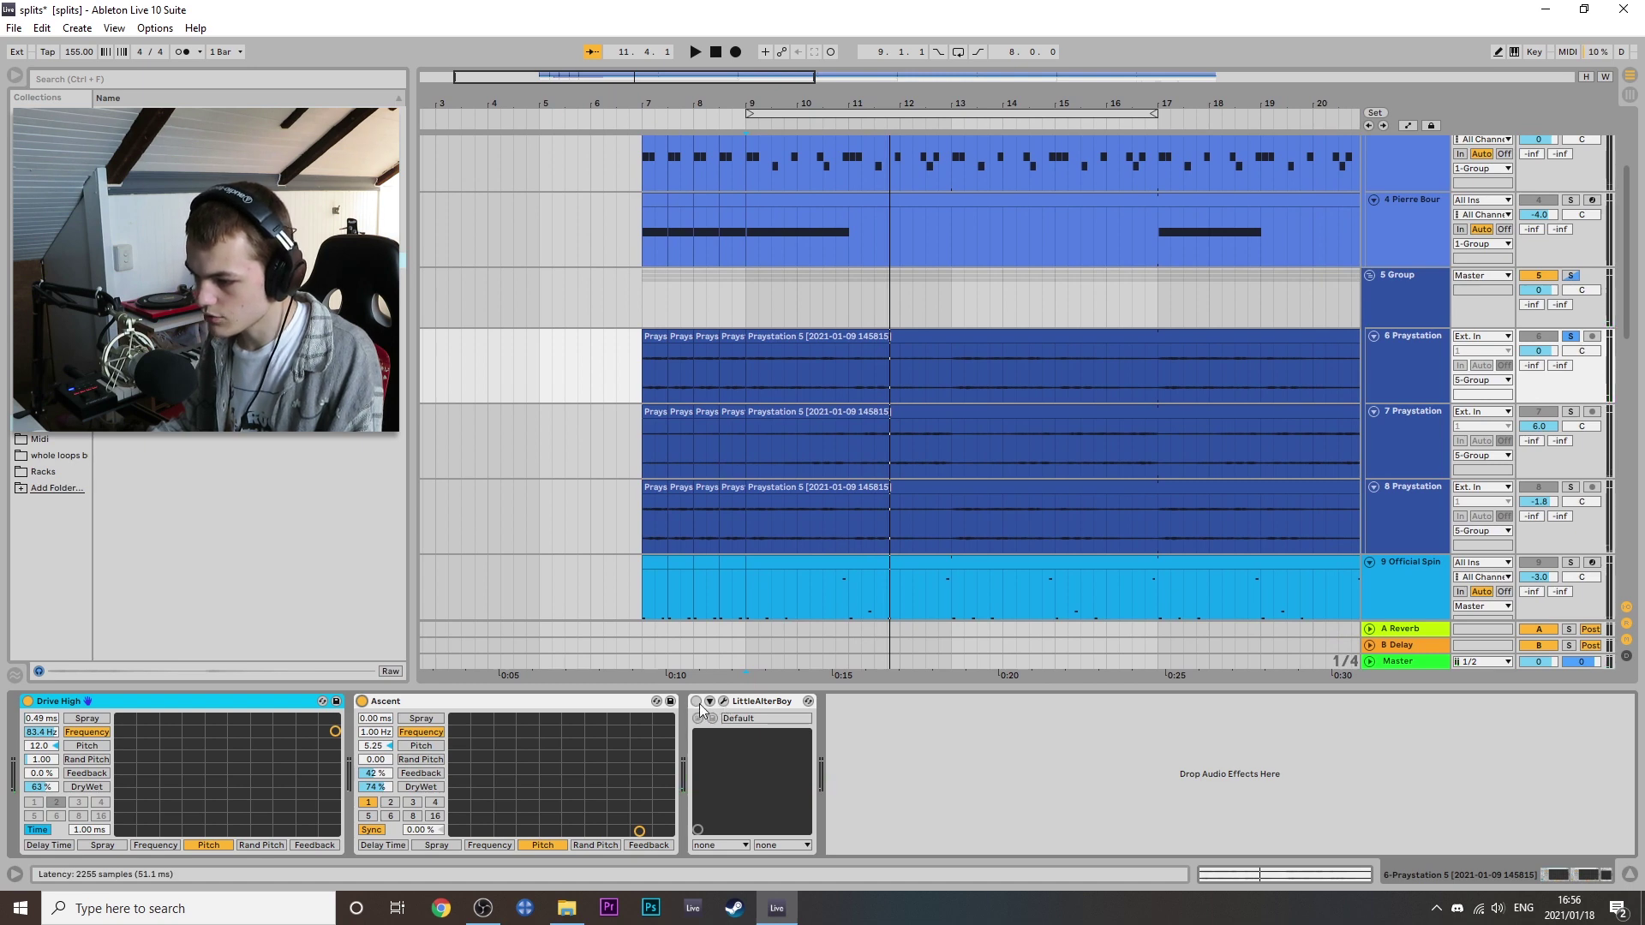
Re-enable LittleAlterBoy on track 6, view its settings, and play the sample through the full effect chain from bar 9.
click(723, 703)
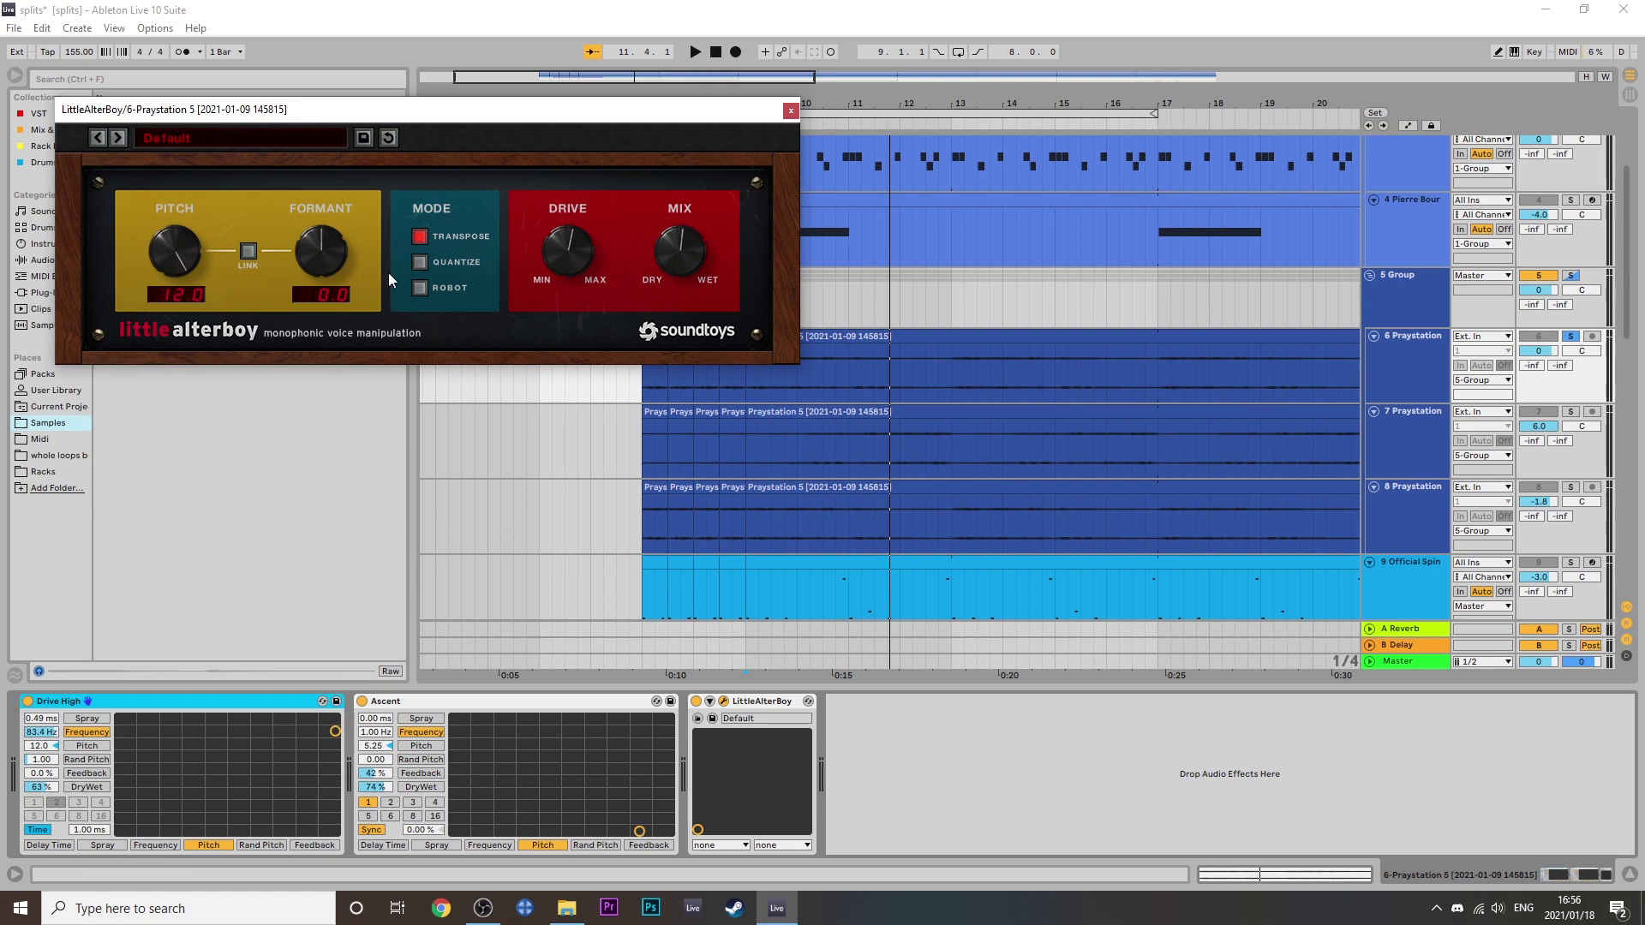
click(790, 110)
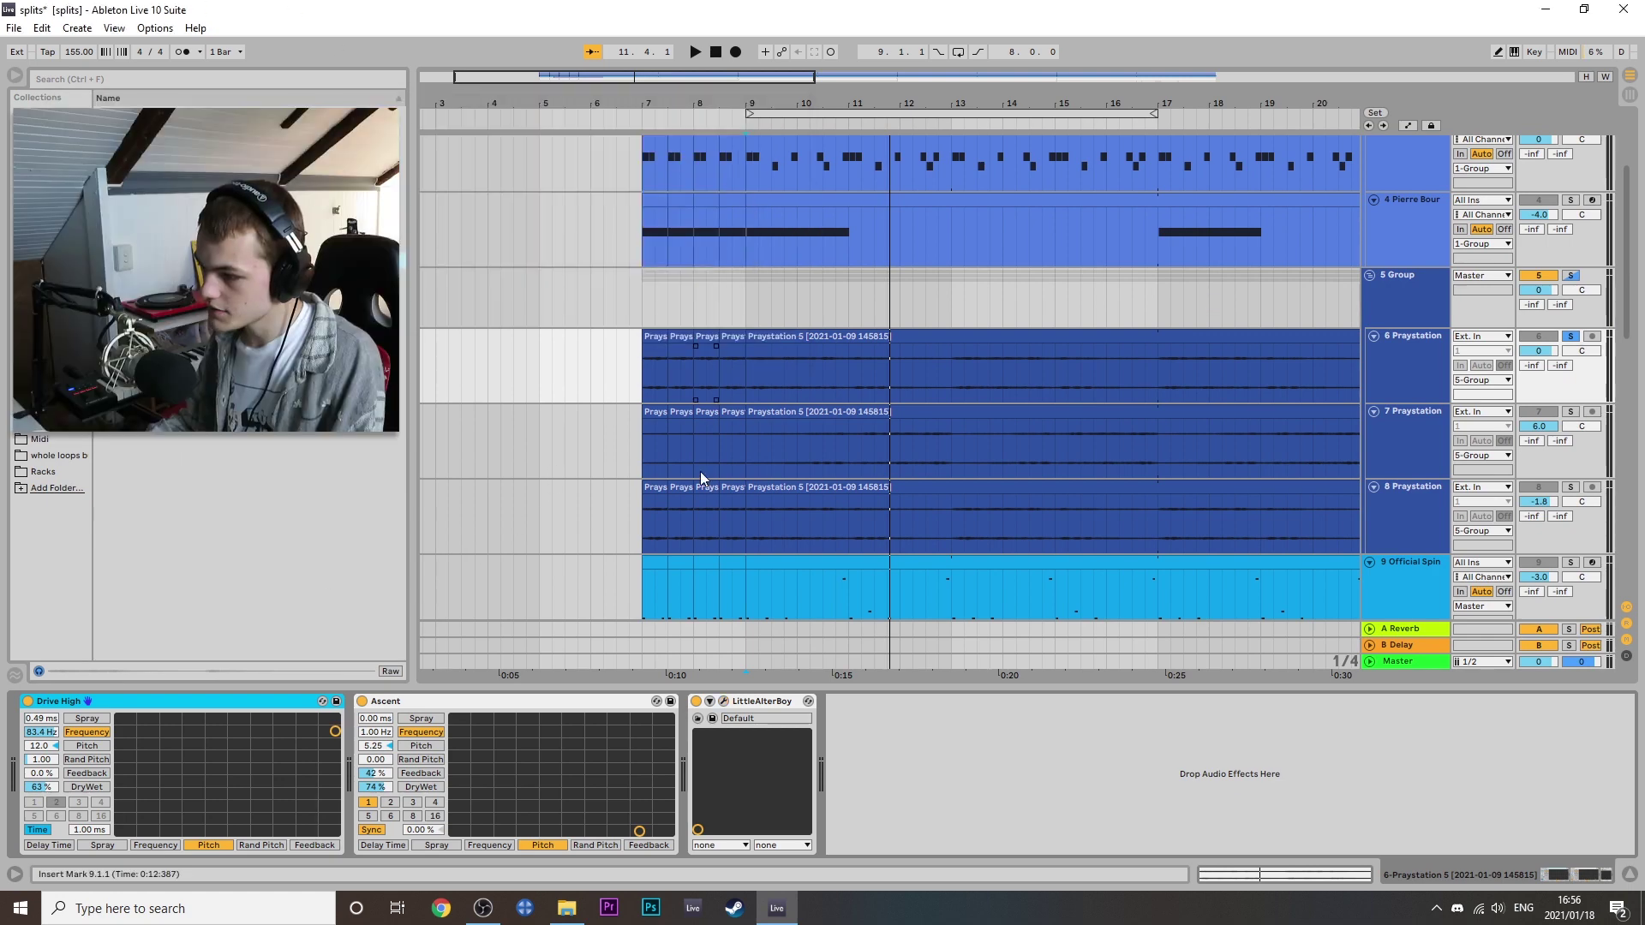
key(space)
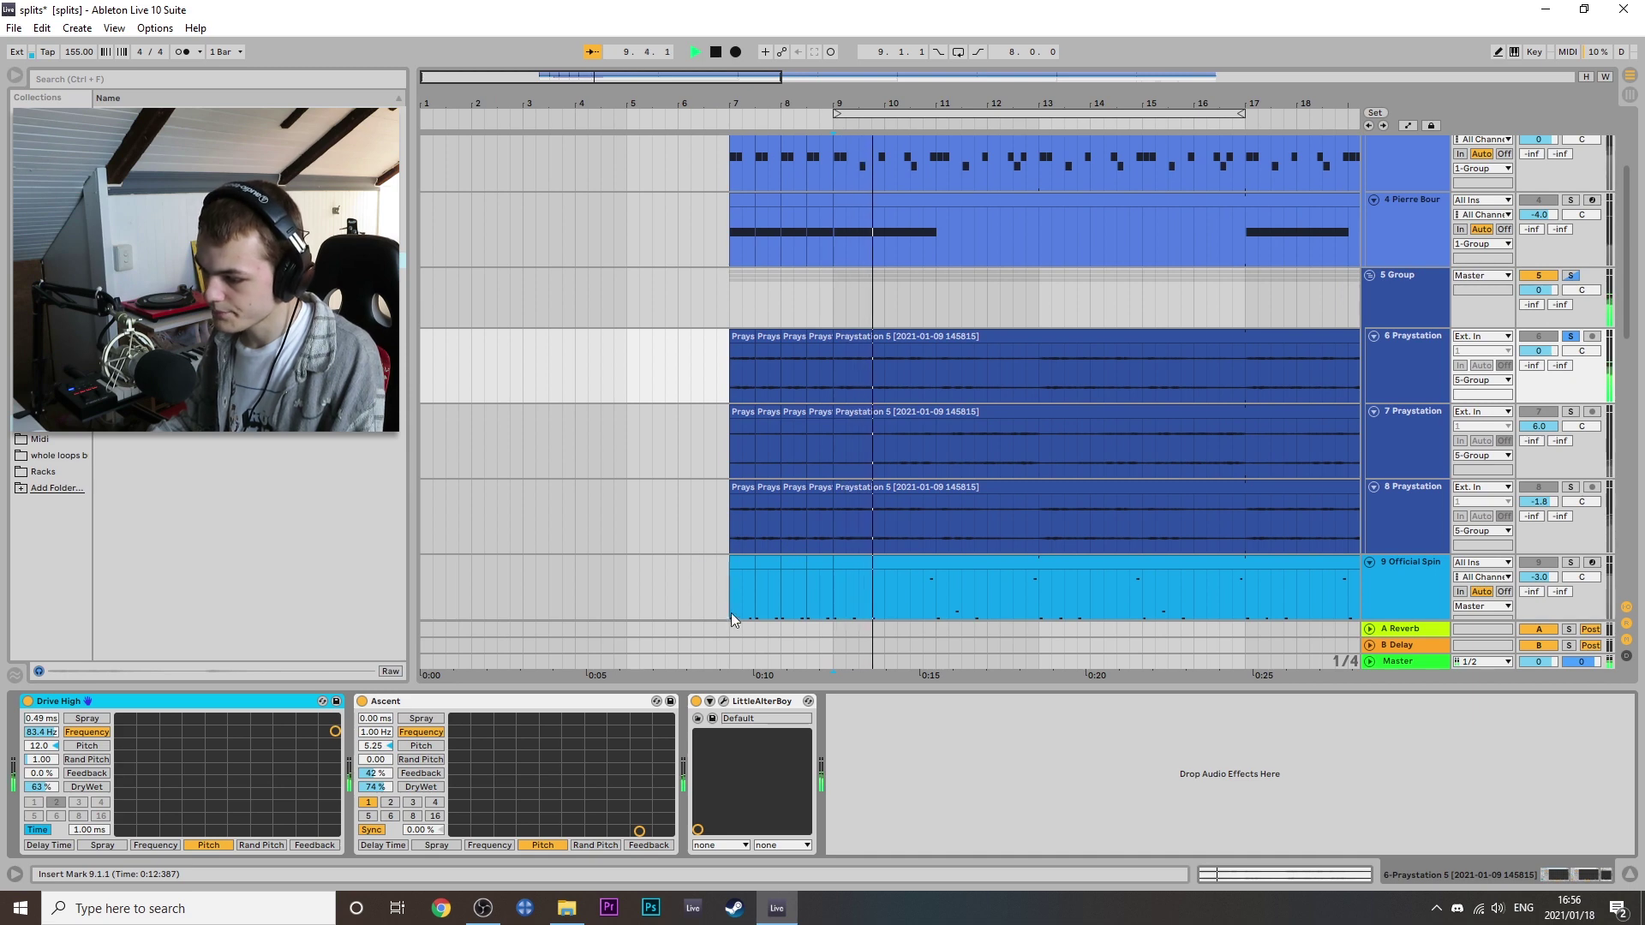
key(space)
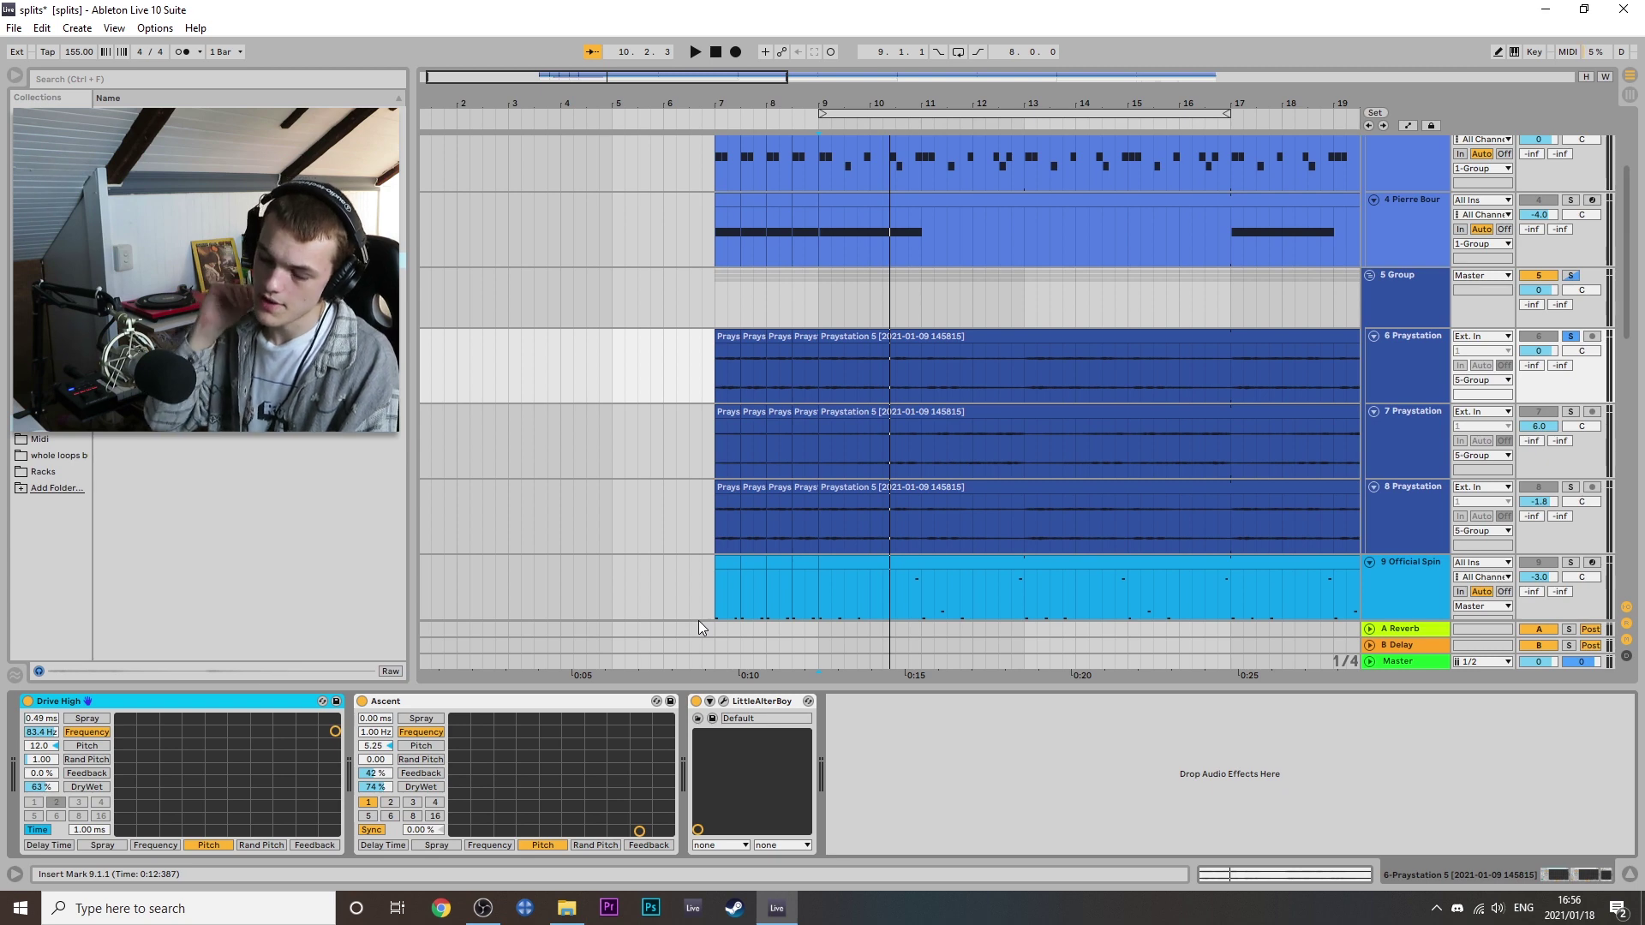
Solo track 7 Praystation, examine its LittleAlterBoy settings, and play its reversed sample from bar 9.
click(943, 412)
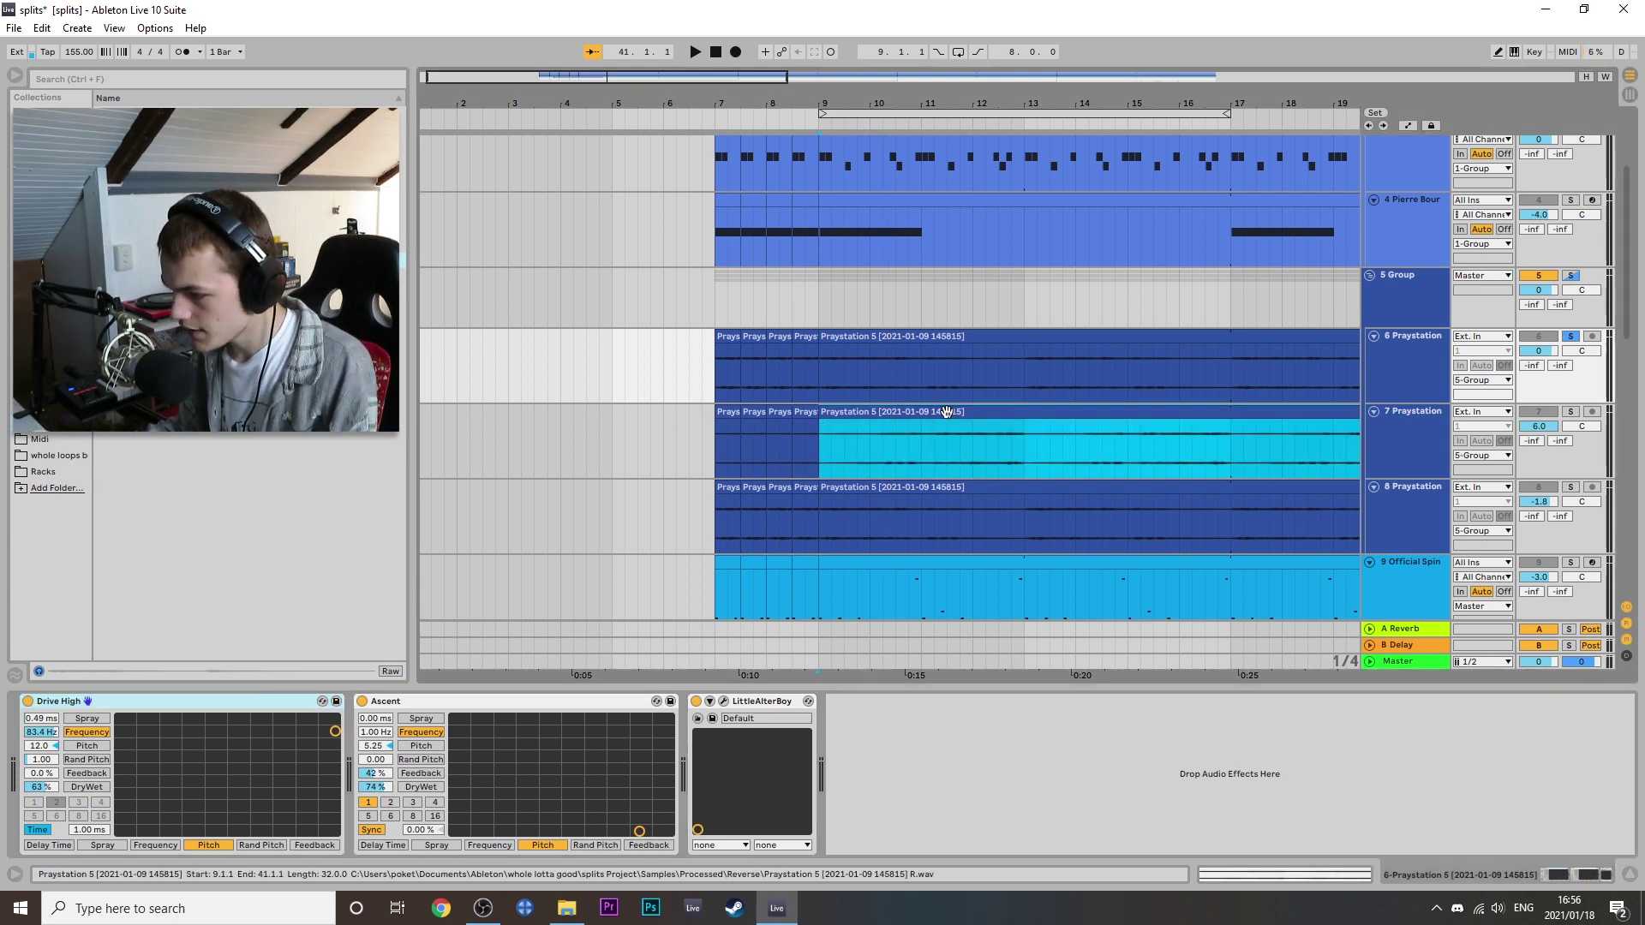
click(1570, 412)
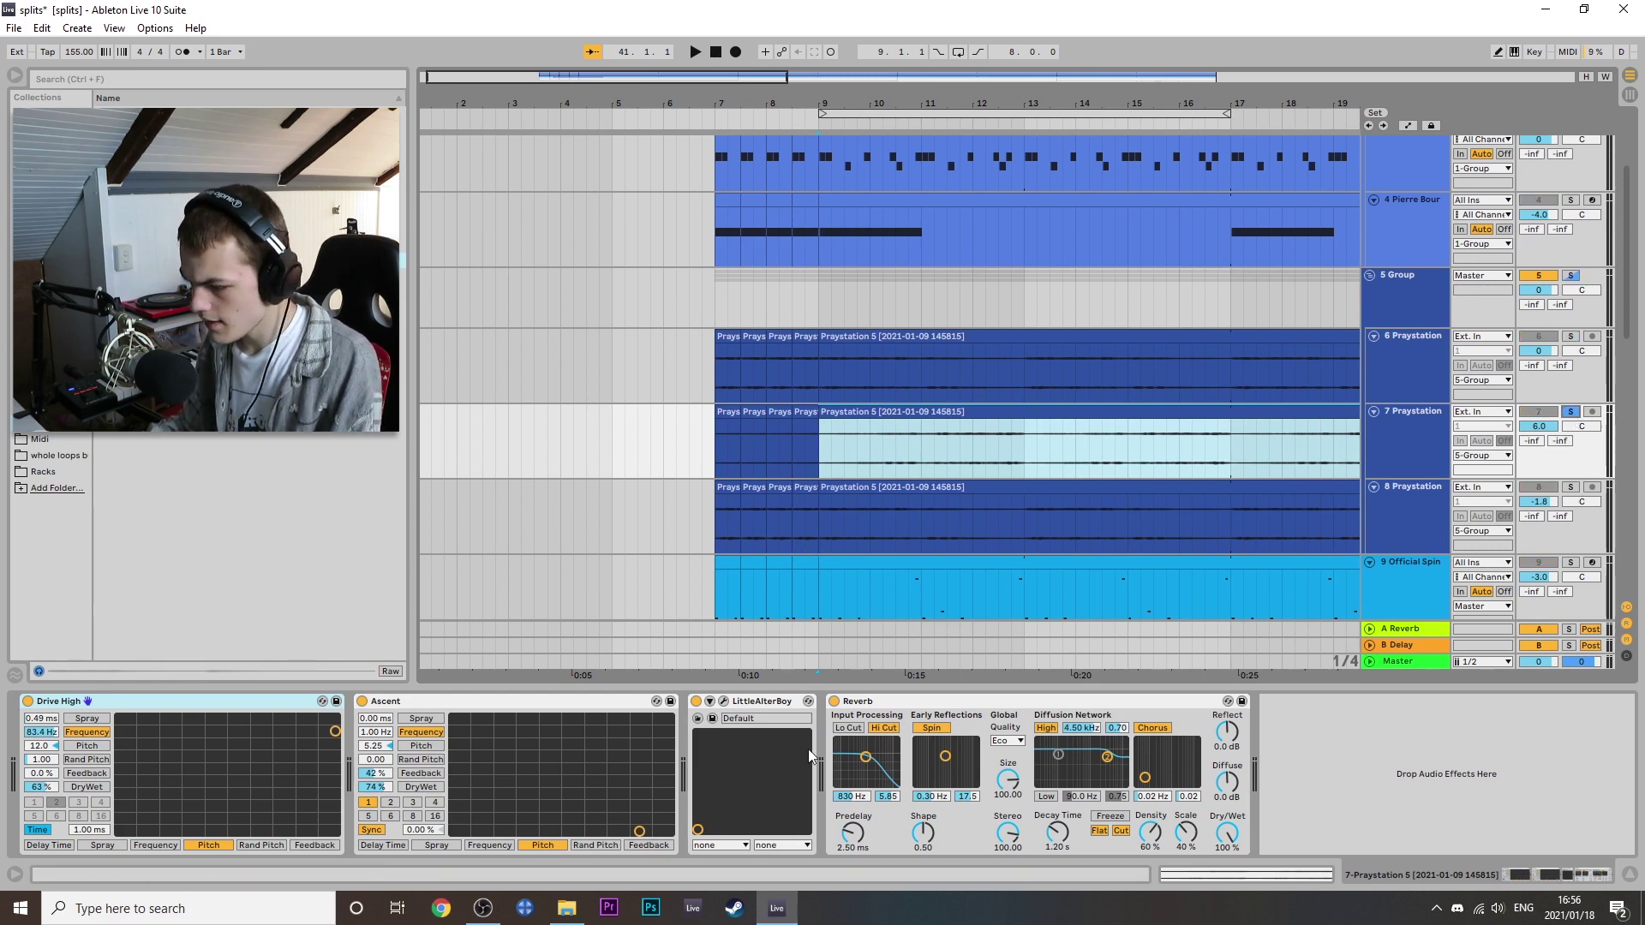
click(723, 701)
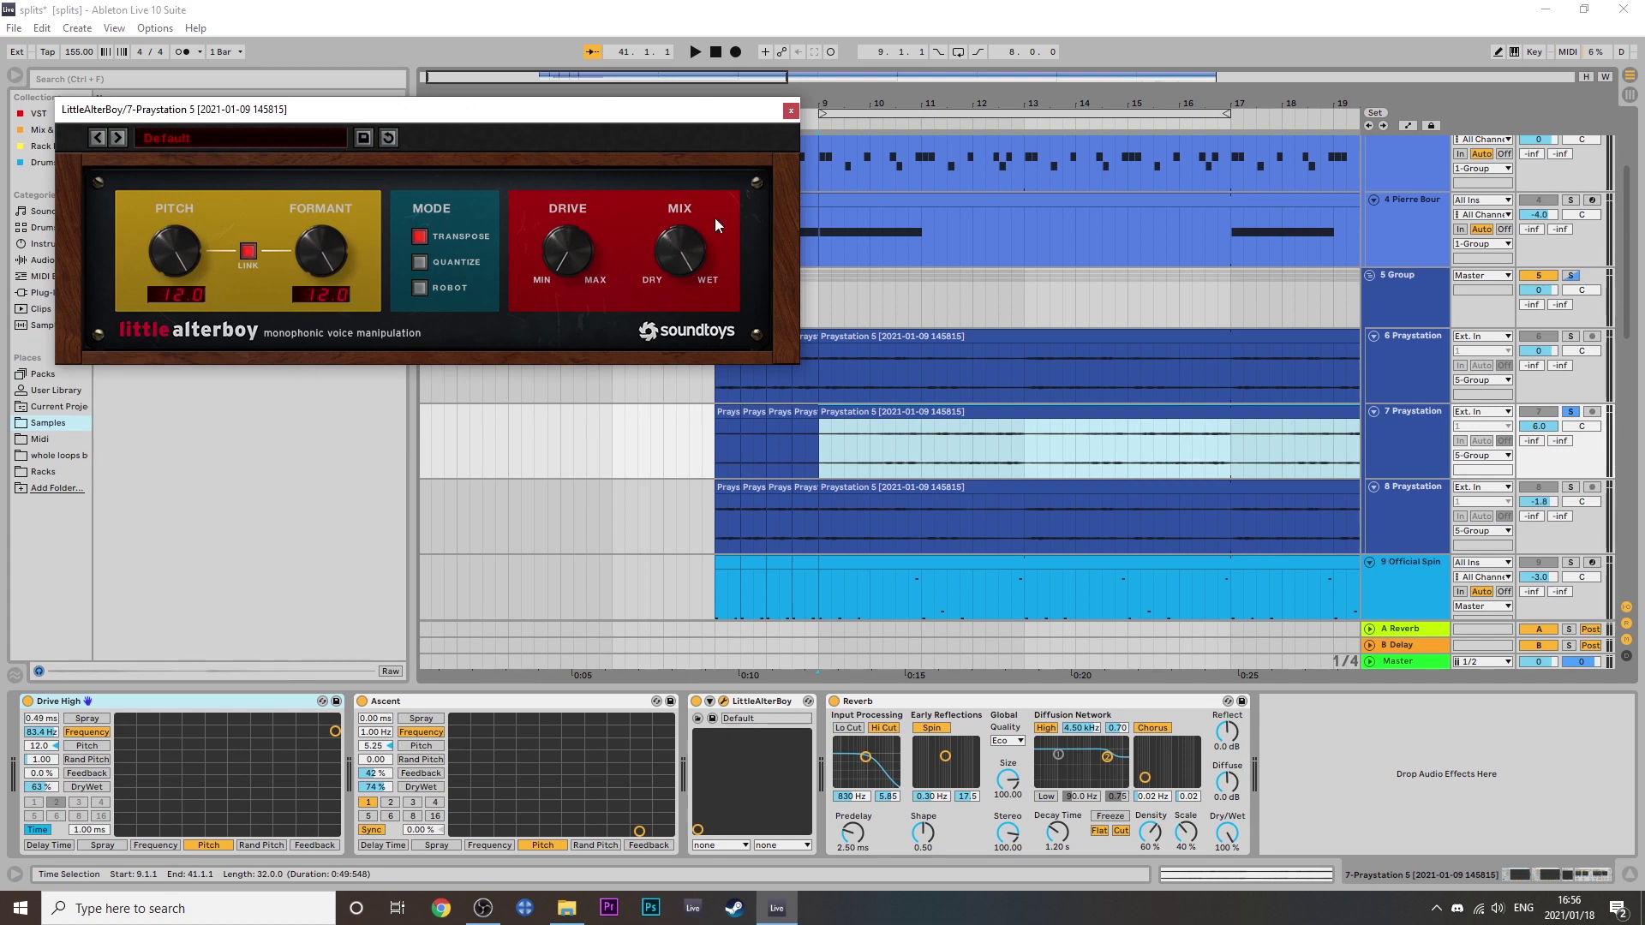
click(791, 111)
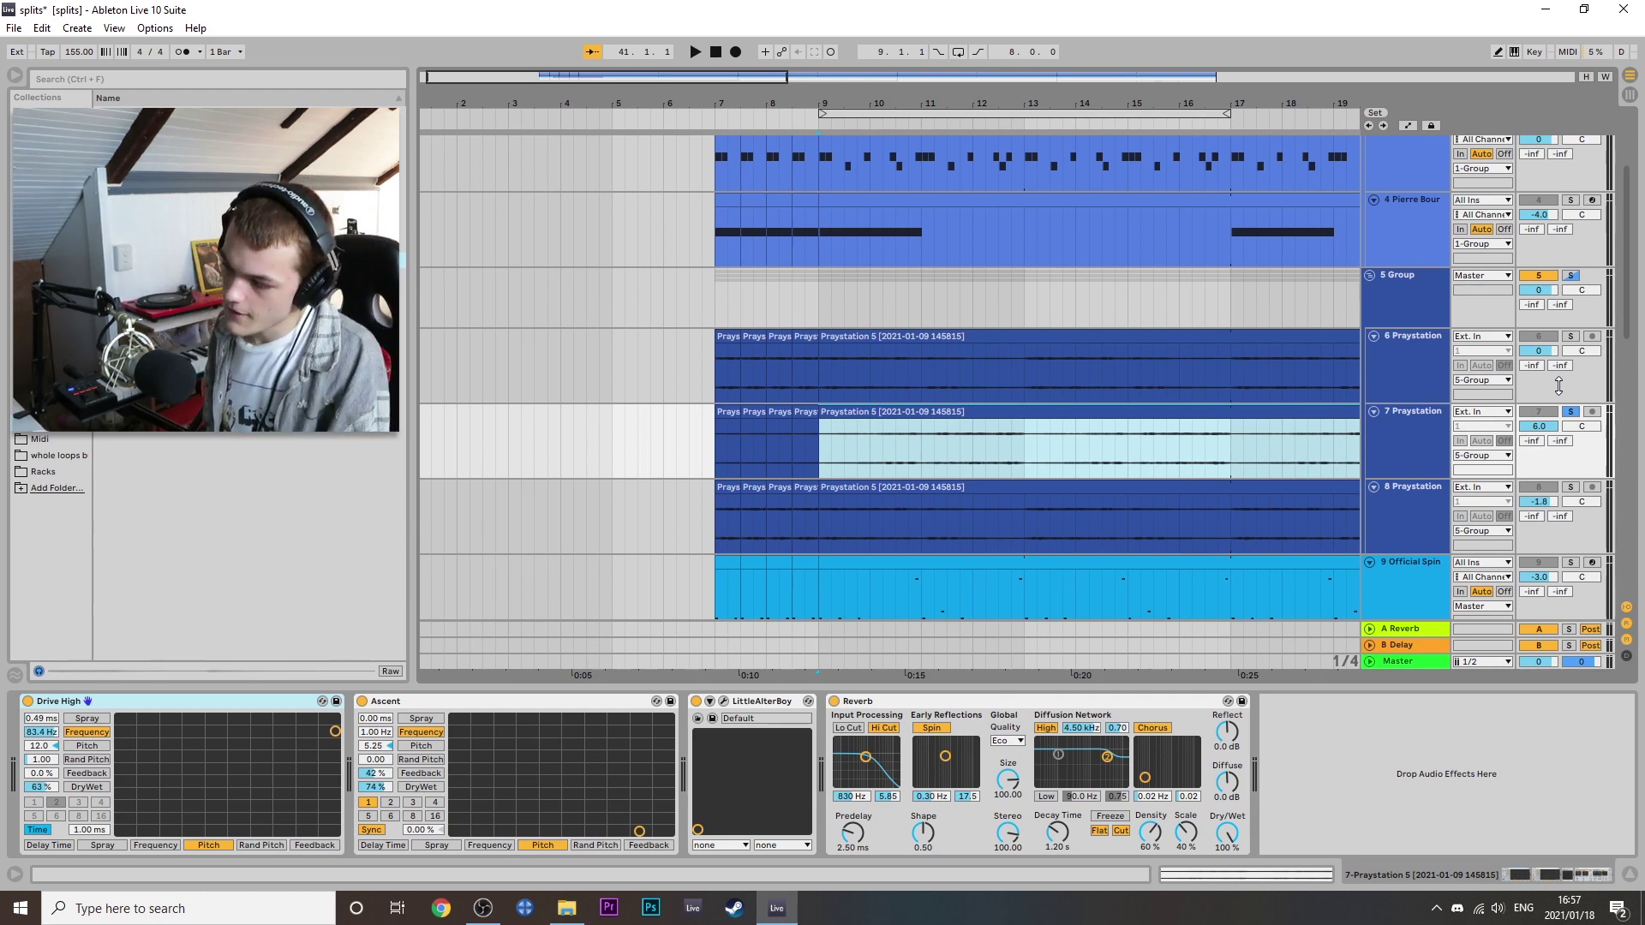
key(space)
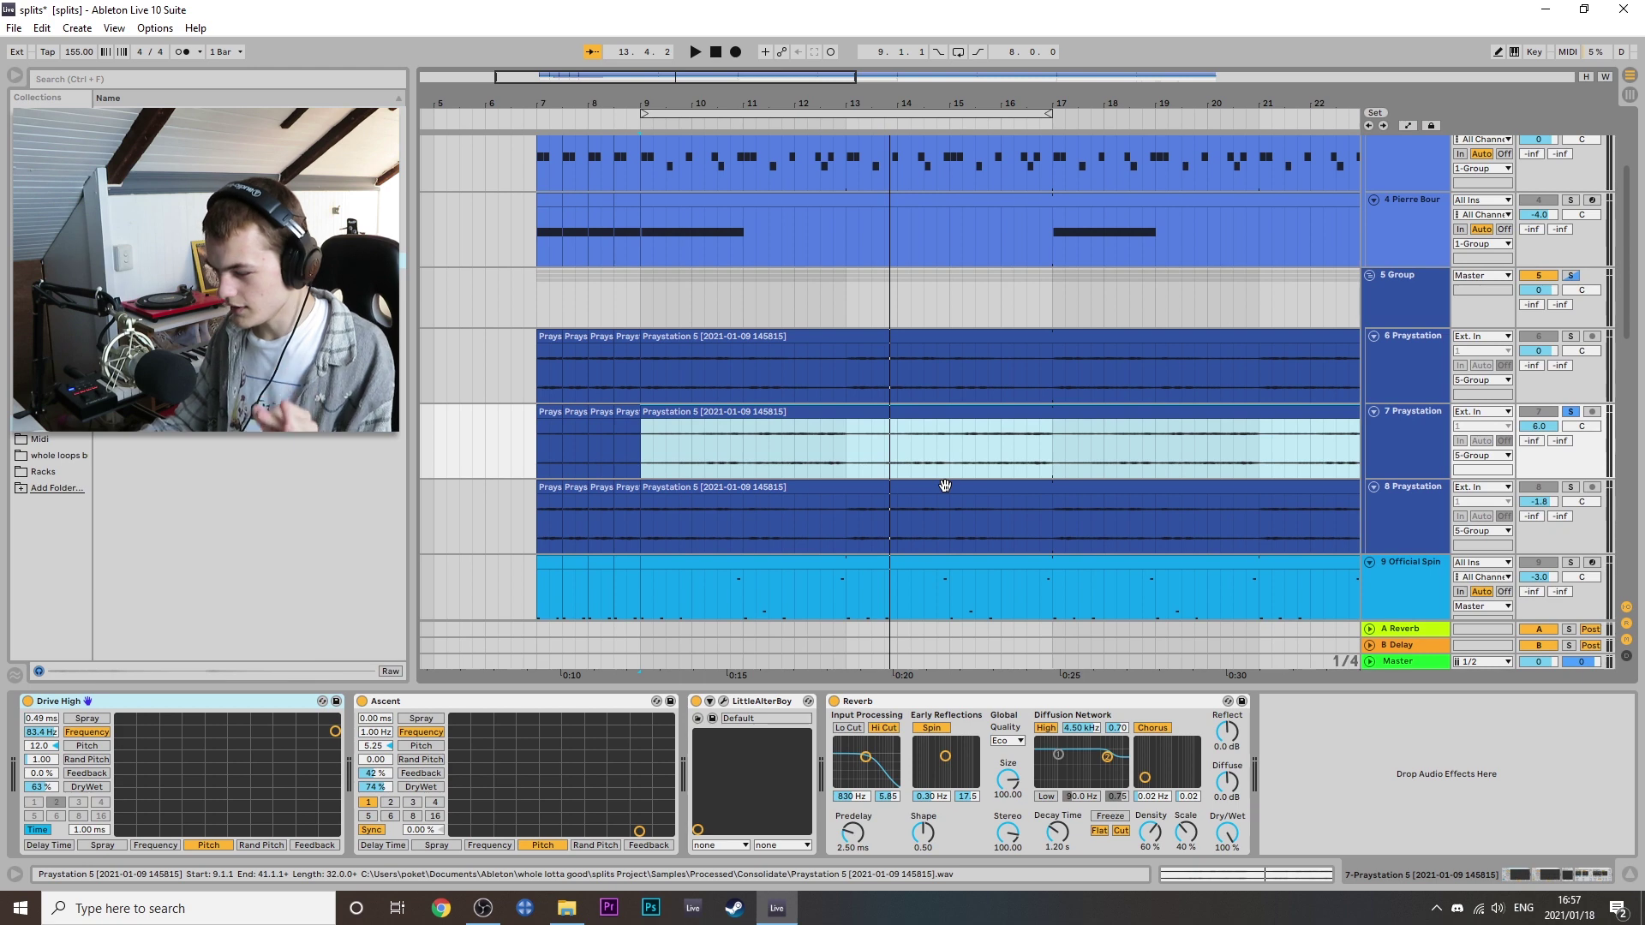
Solo track 8 Praystation, examine its LittleAlterBoy settings, and play its processed sample from bar 9.
click(1381, 507)
click(1570, 487)
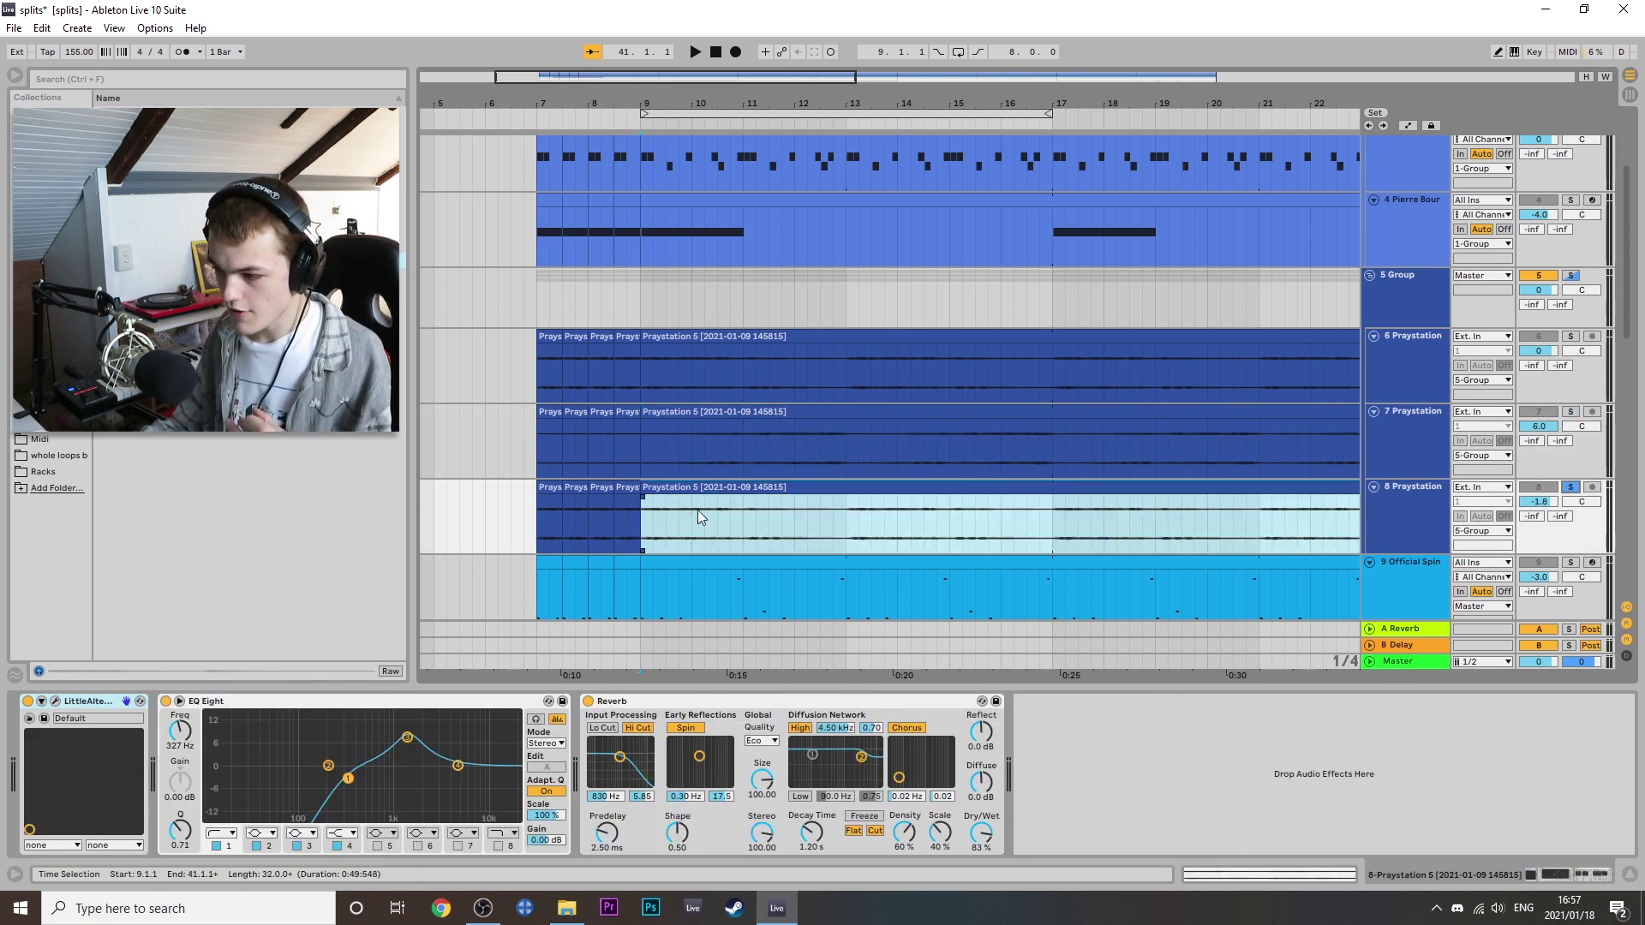
scroll(810, 523, down, 2)
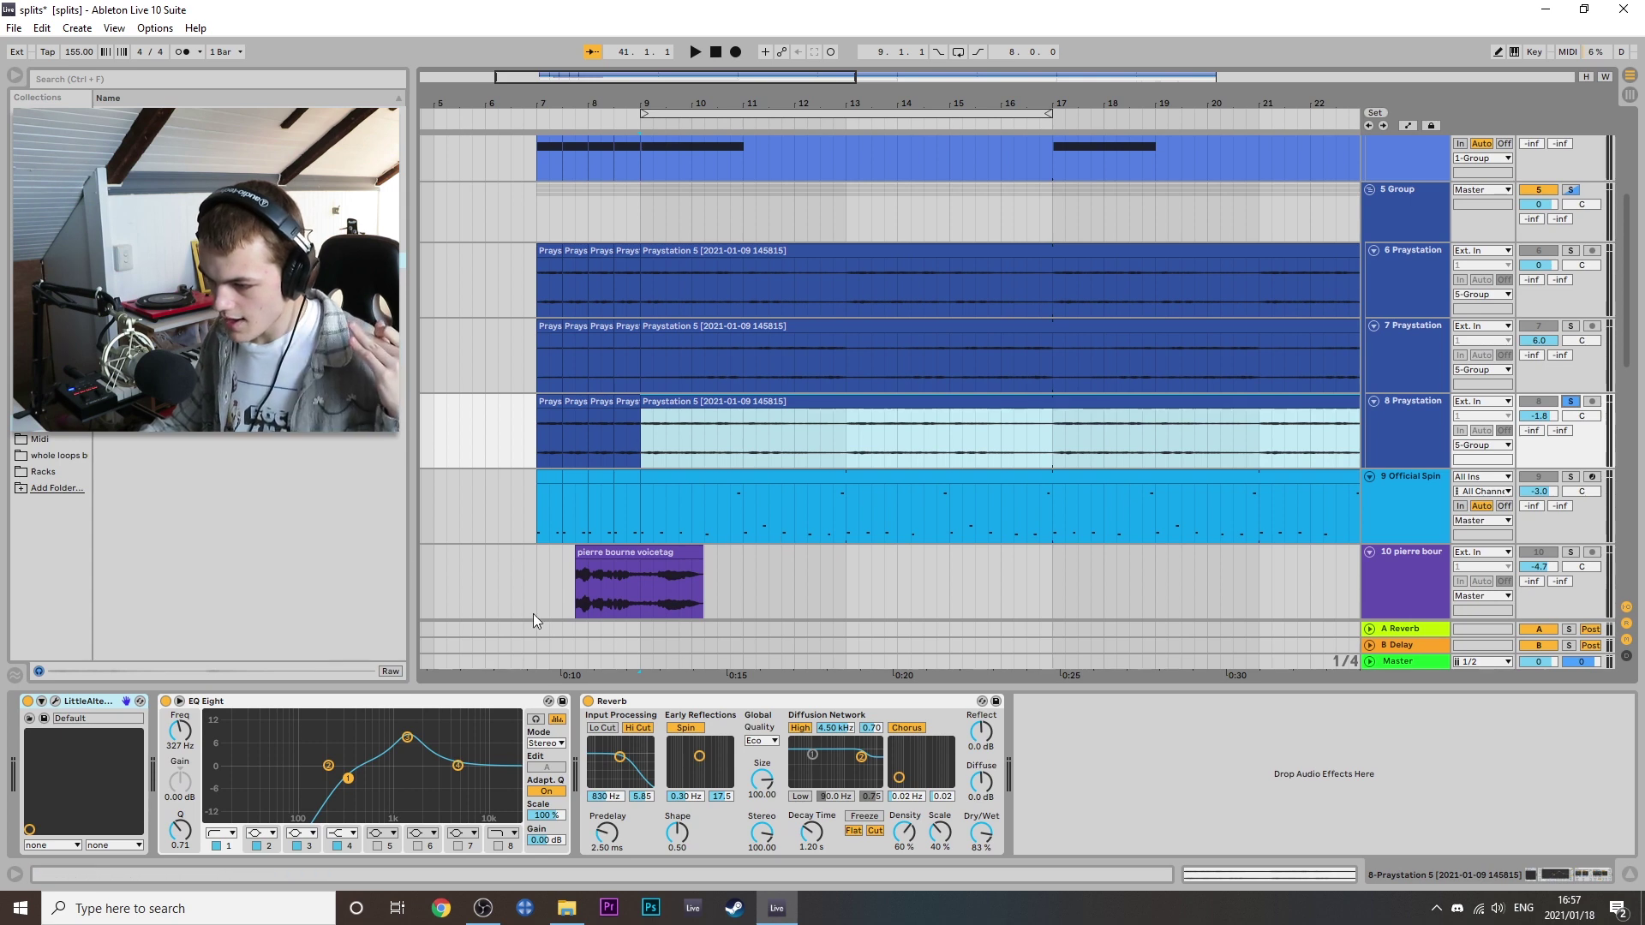
click(54, 702)
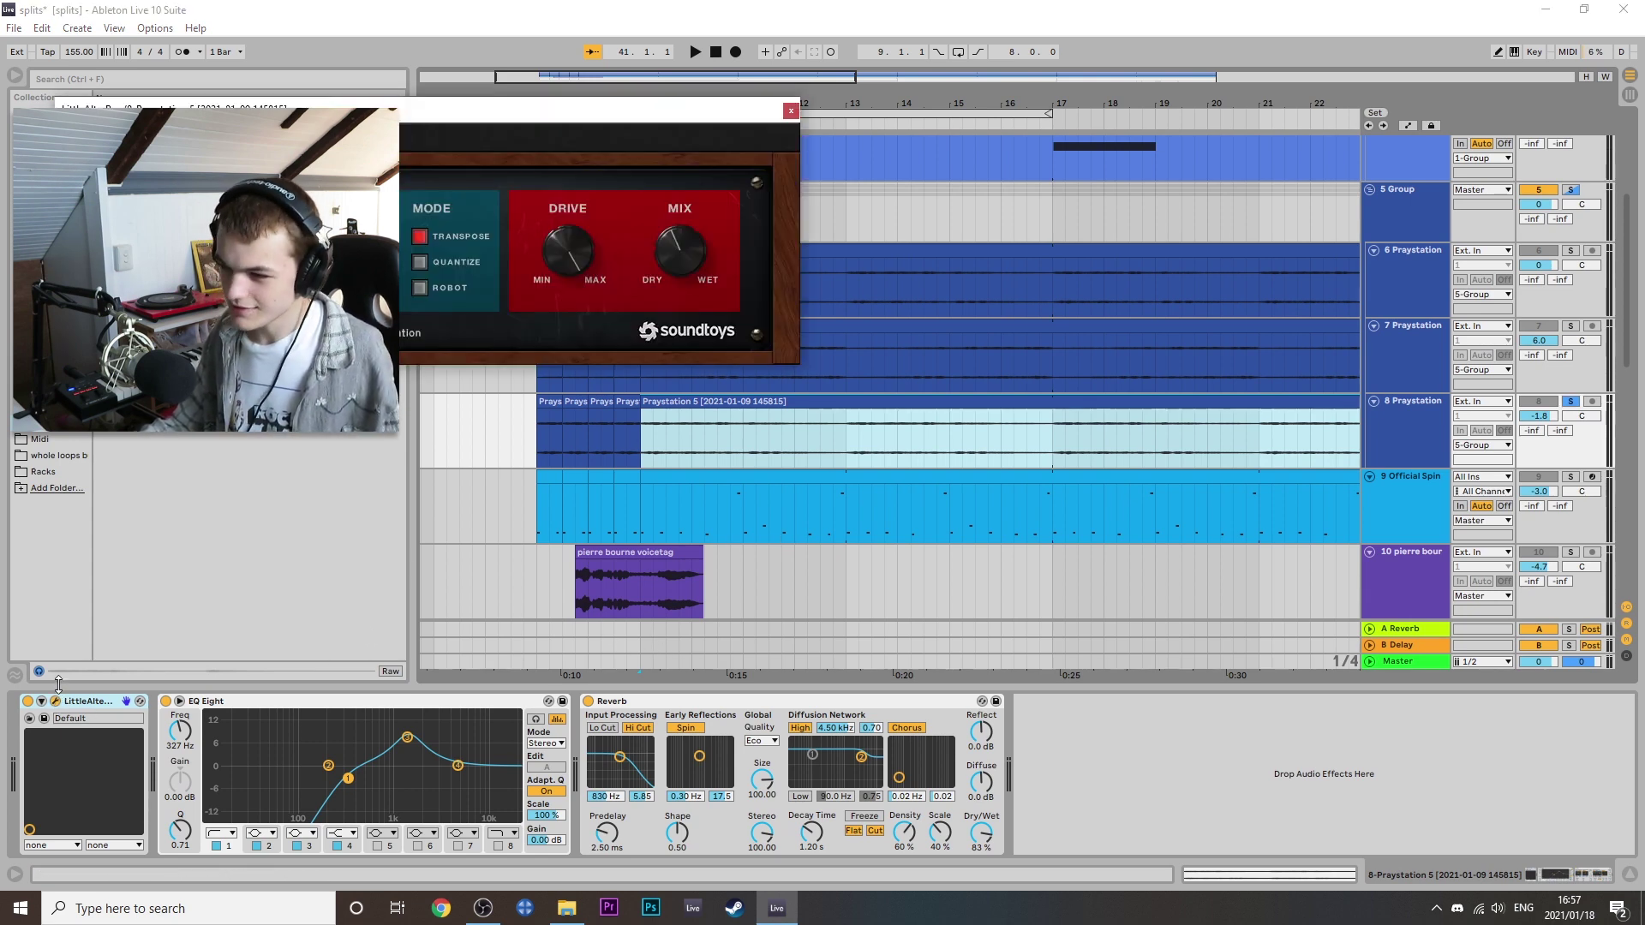
click(641, 372)
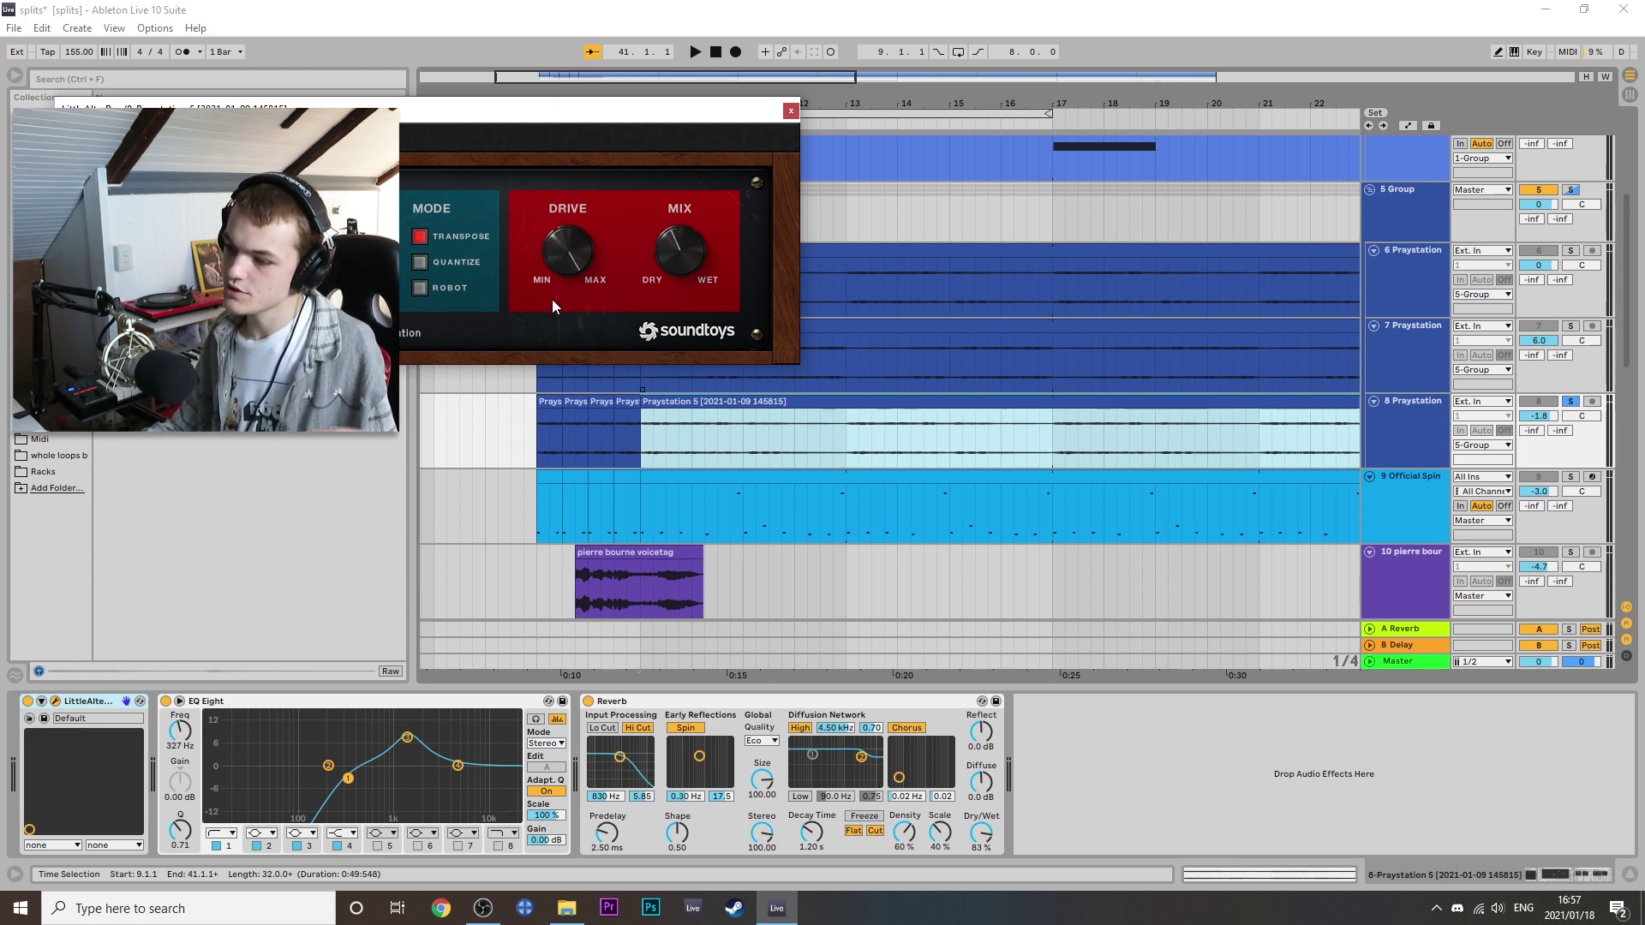
key(ctrl+alt+p)
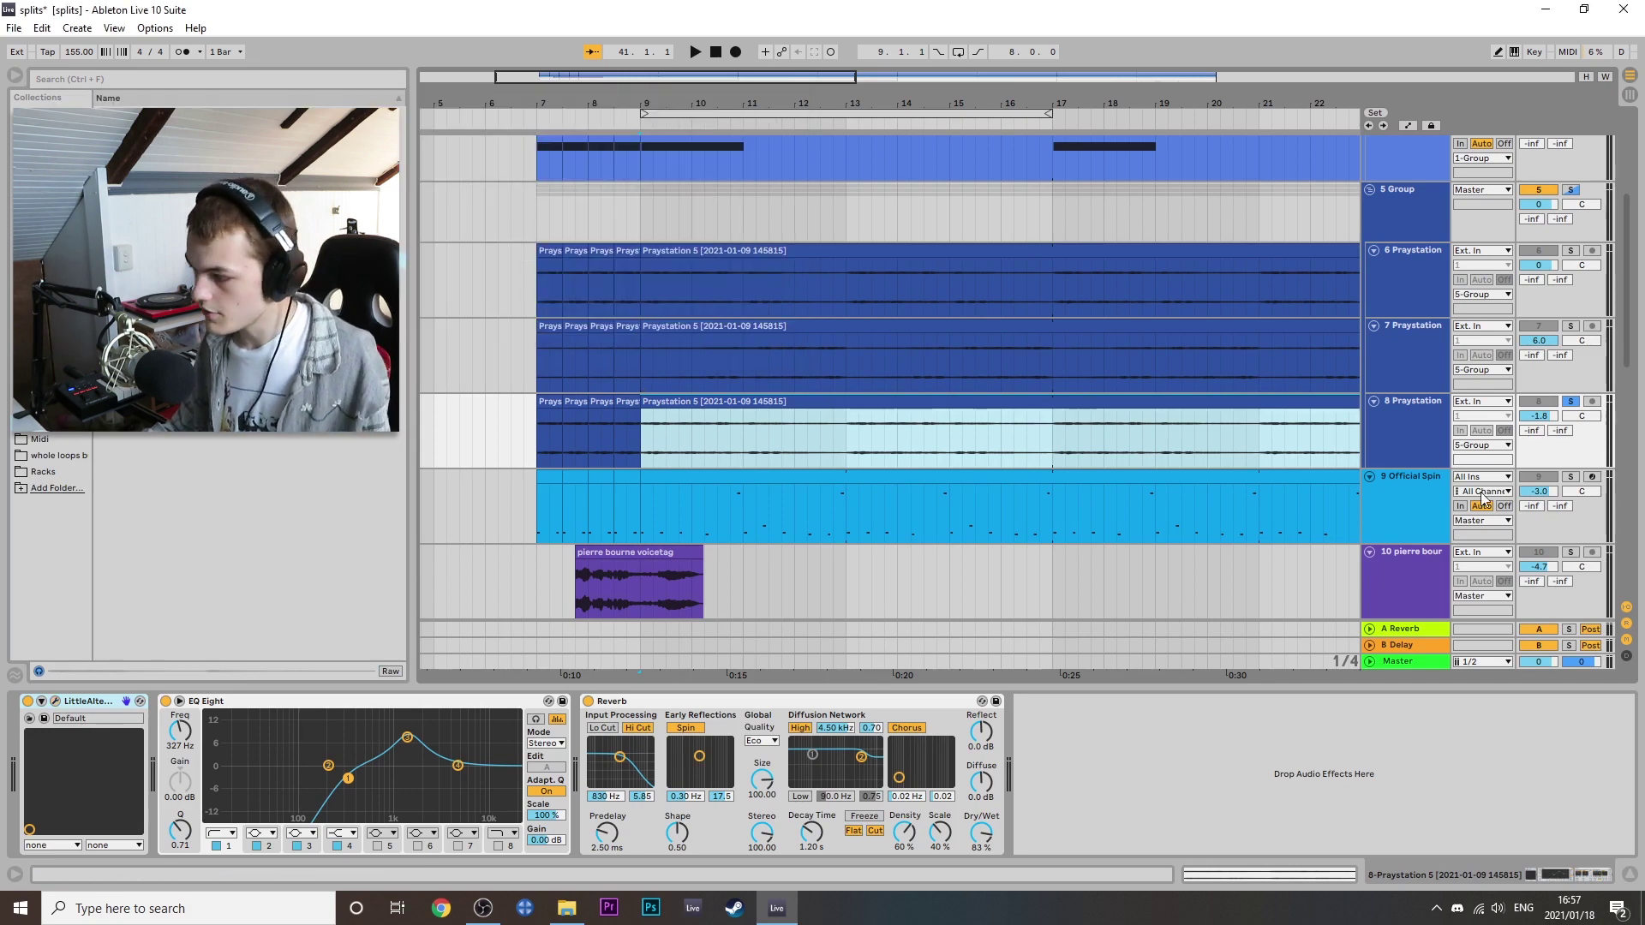
key(space)
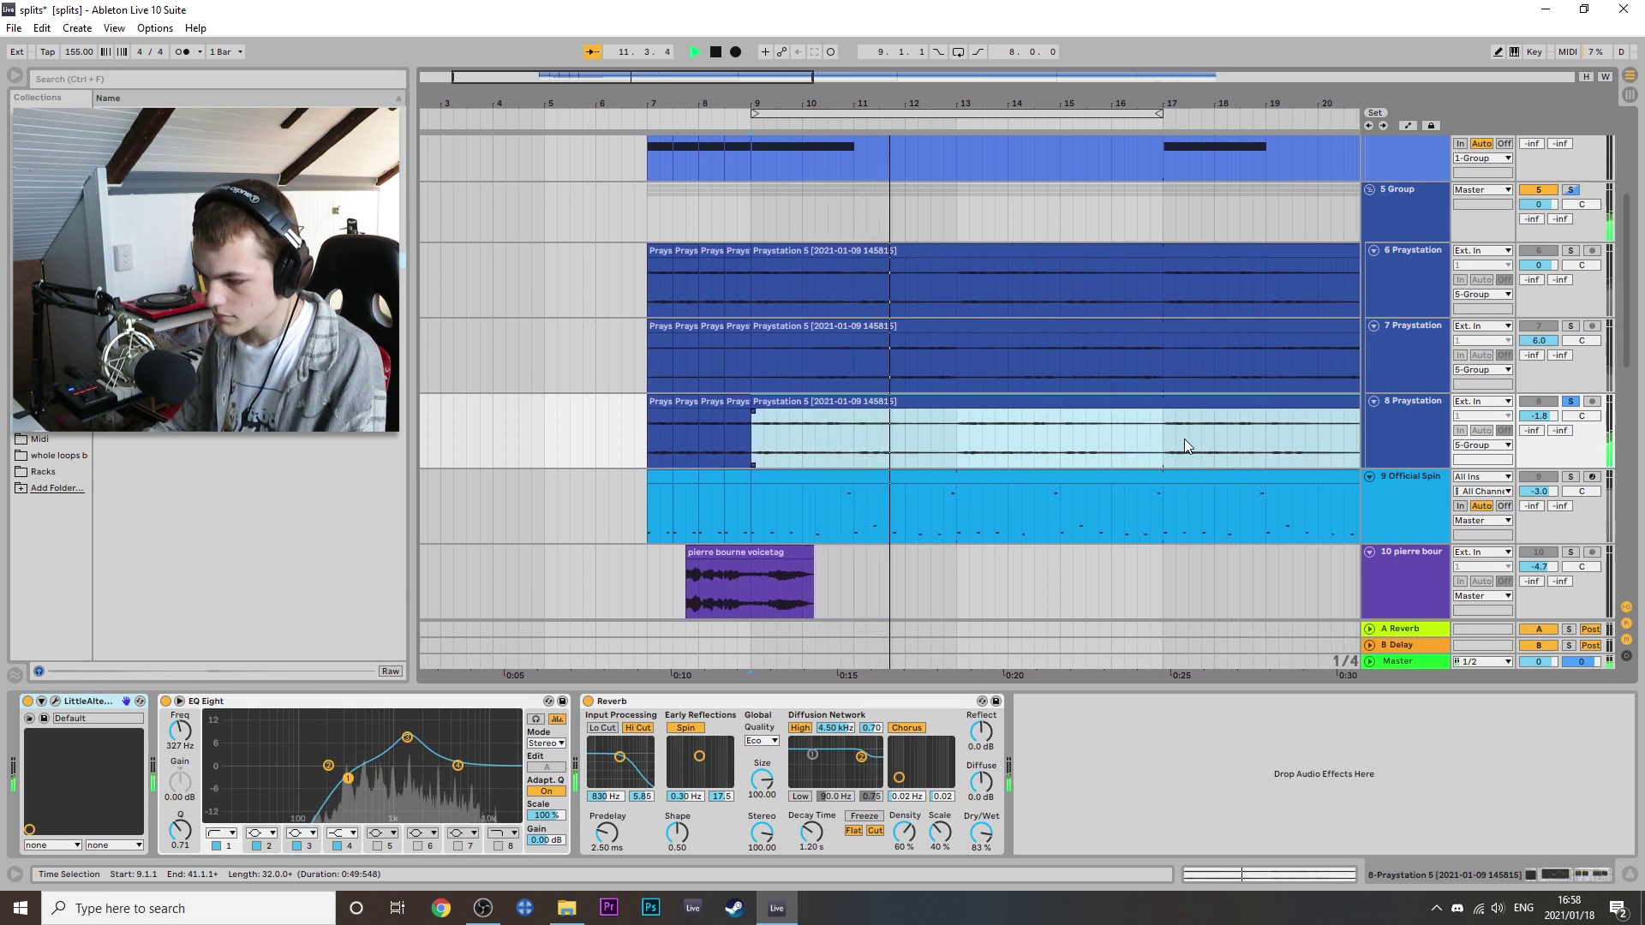
key(space)
Solo the whole group 5 instead of a single track and play its three Praystation layers together from bar 9.
scroll(915, 507, down, 1)
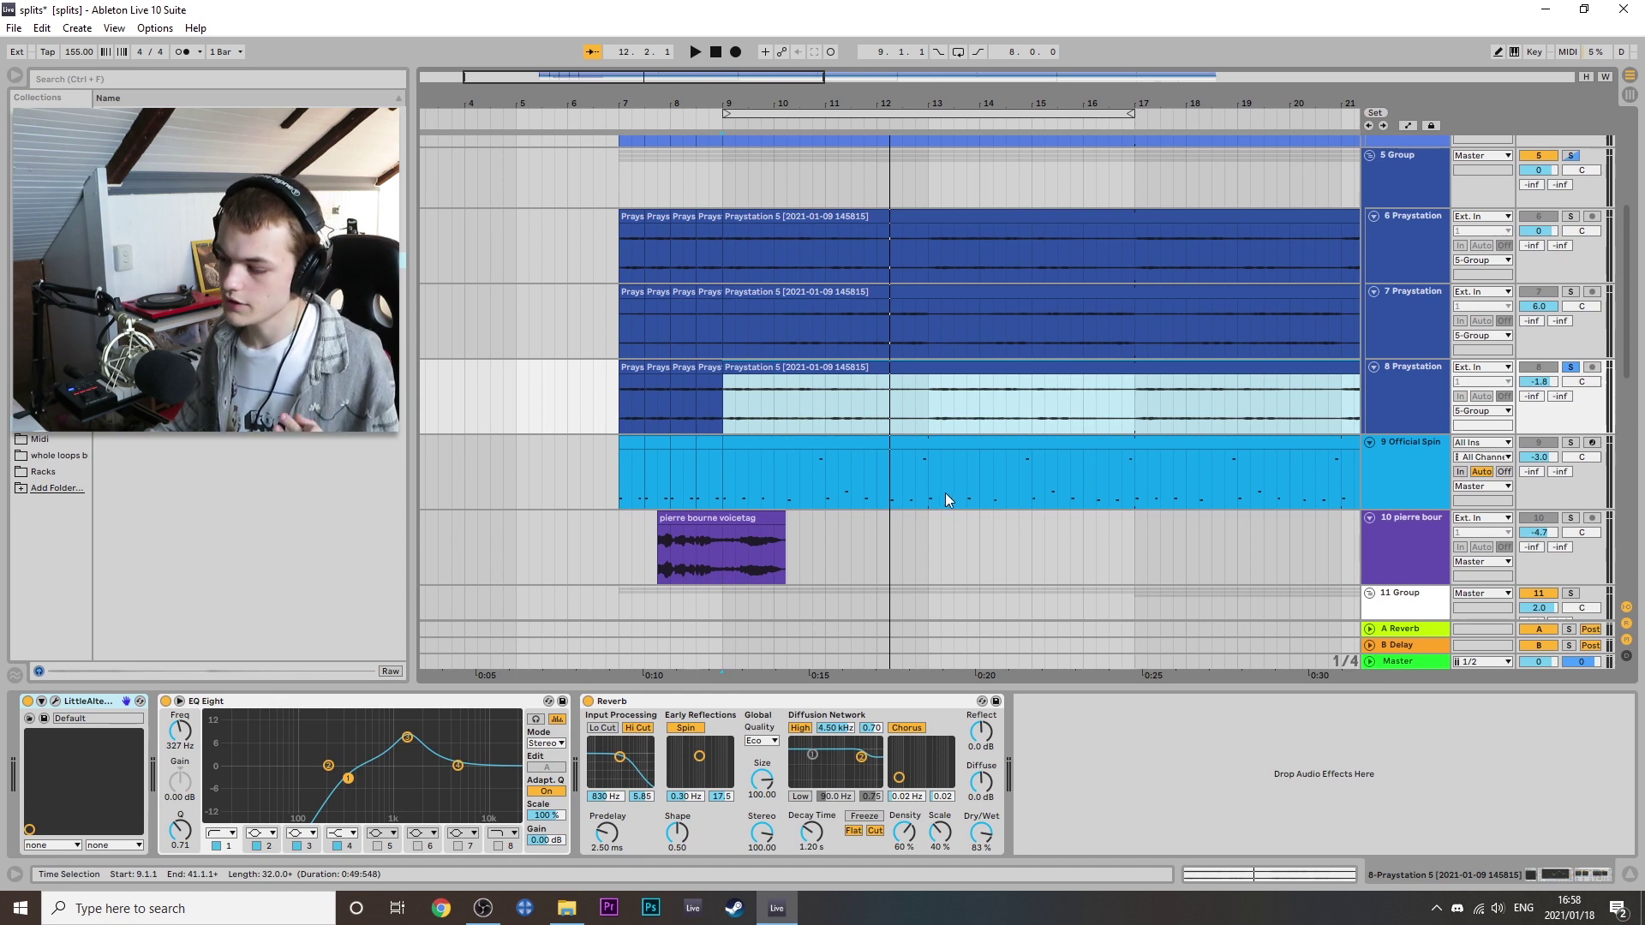
key(ctrl+z)
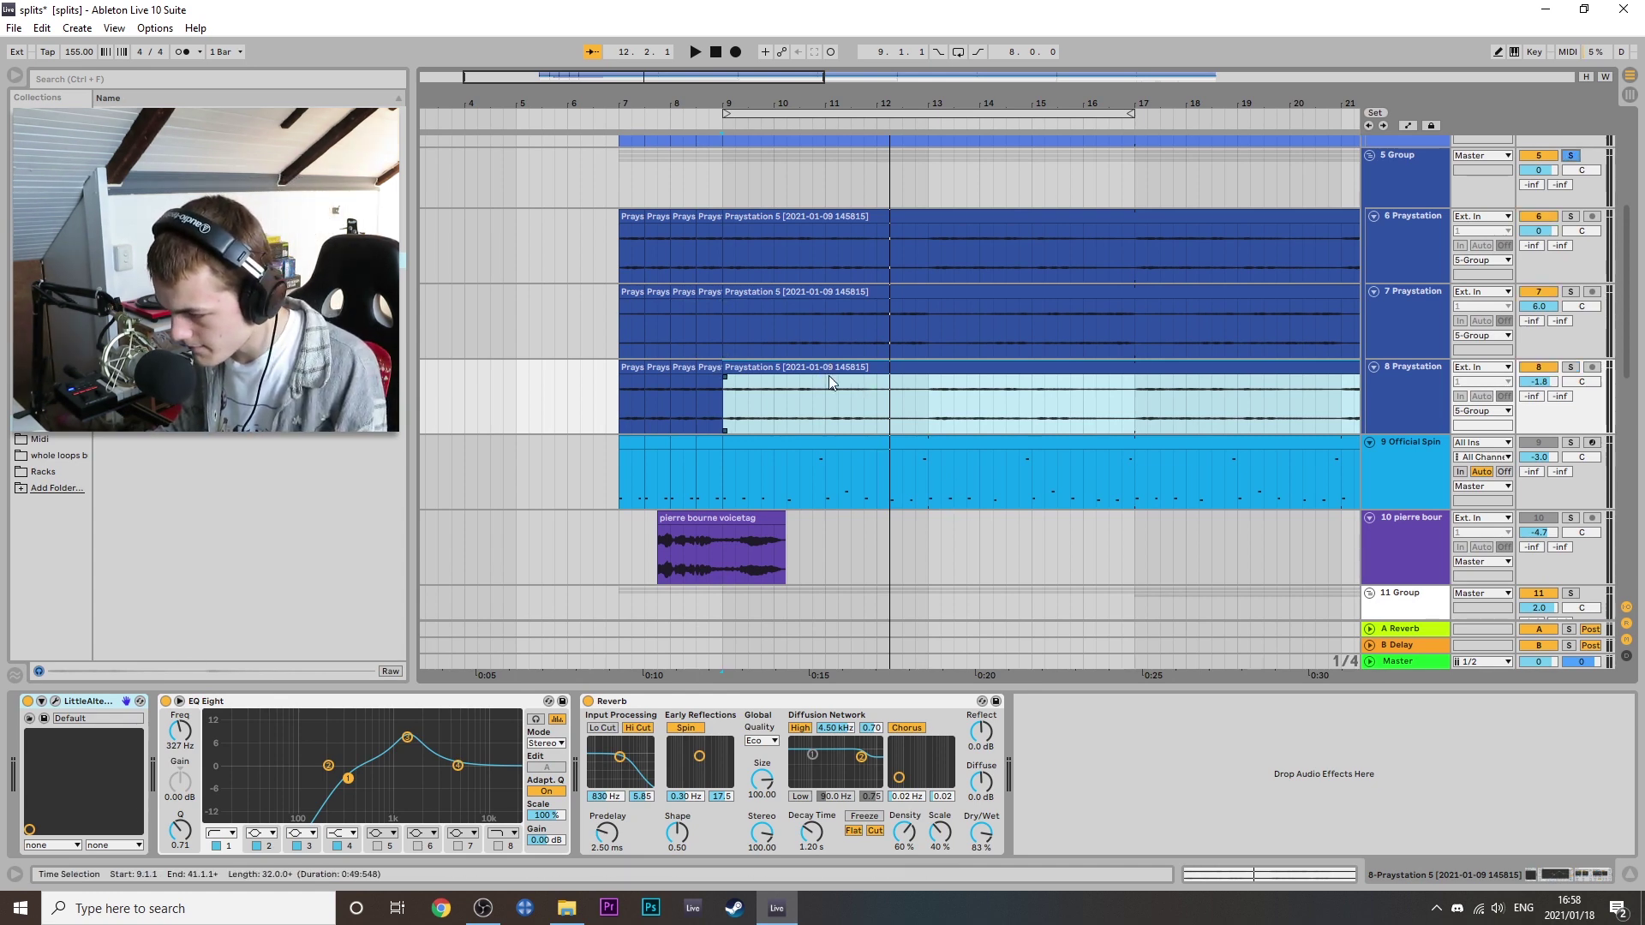
key(space)
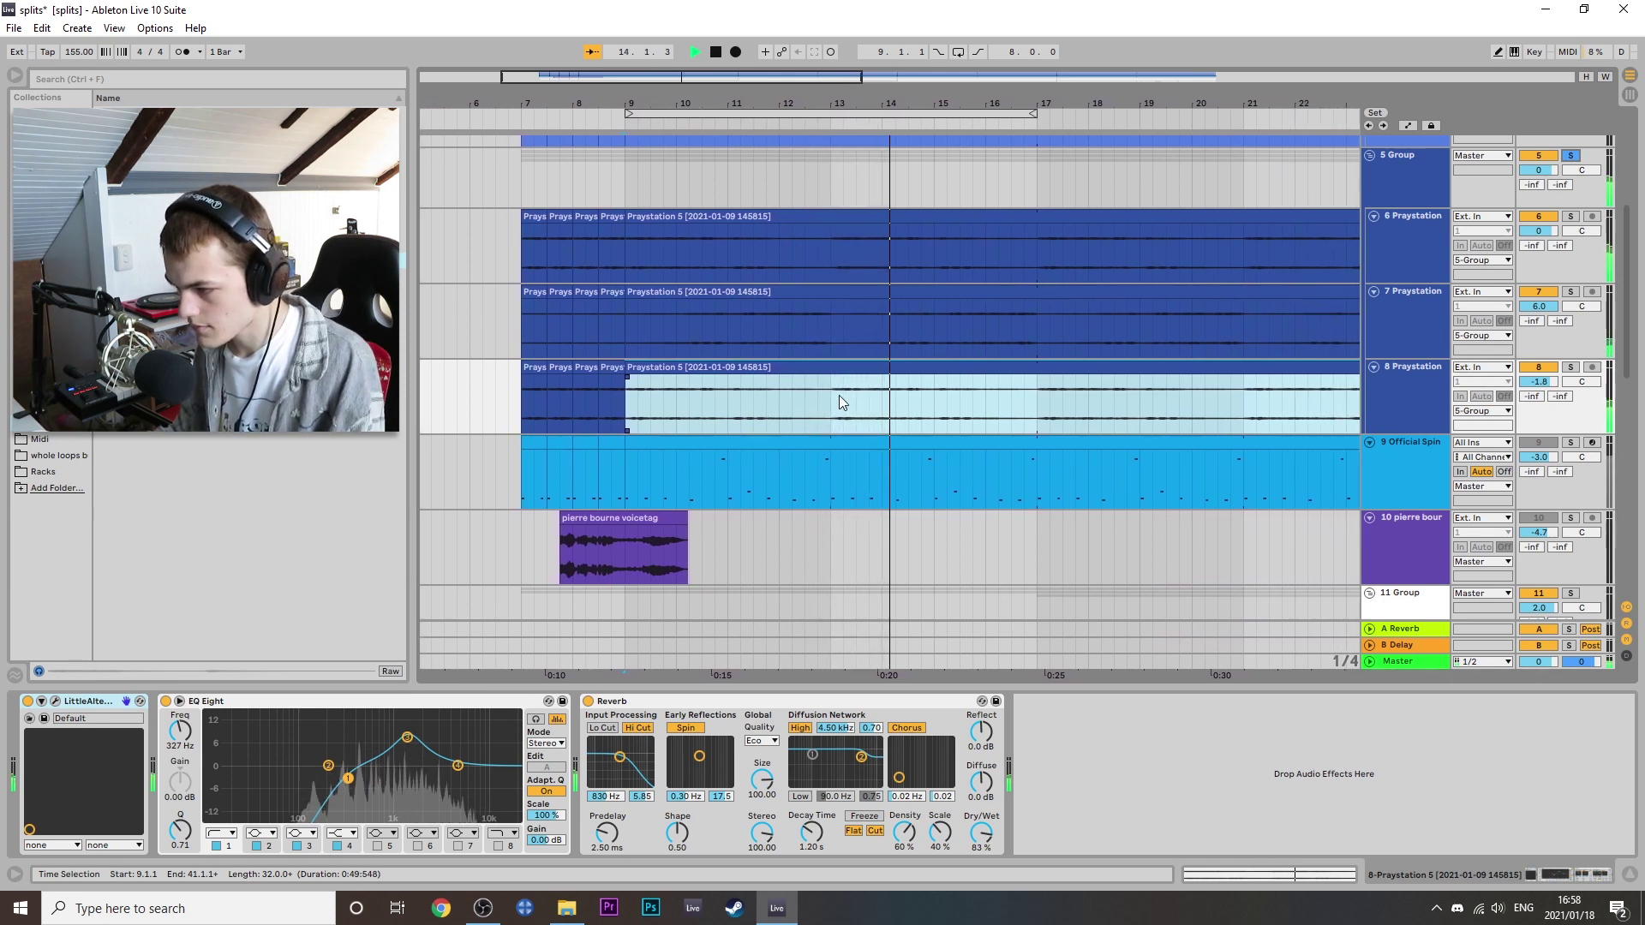
key(space)
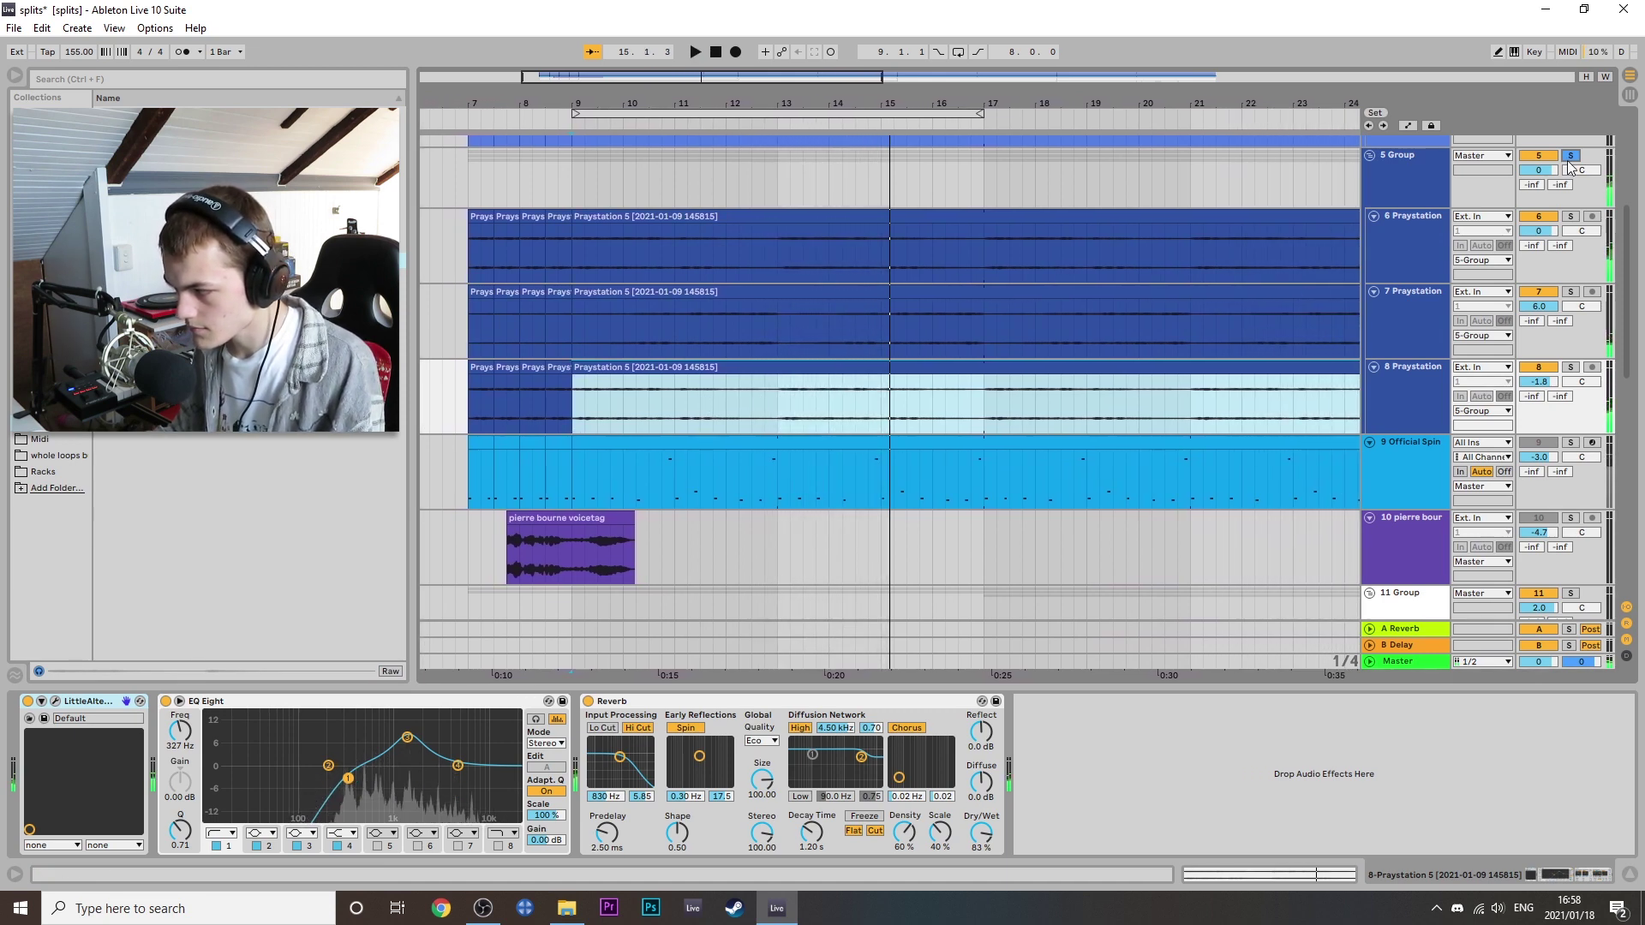
Solo the pierre bourne voicetag track instead of group 5 and play the tag from the start of its clip.
click(1570, 157)
click(1571, 518)
drag(464, 549, 765, 537)
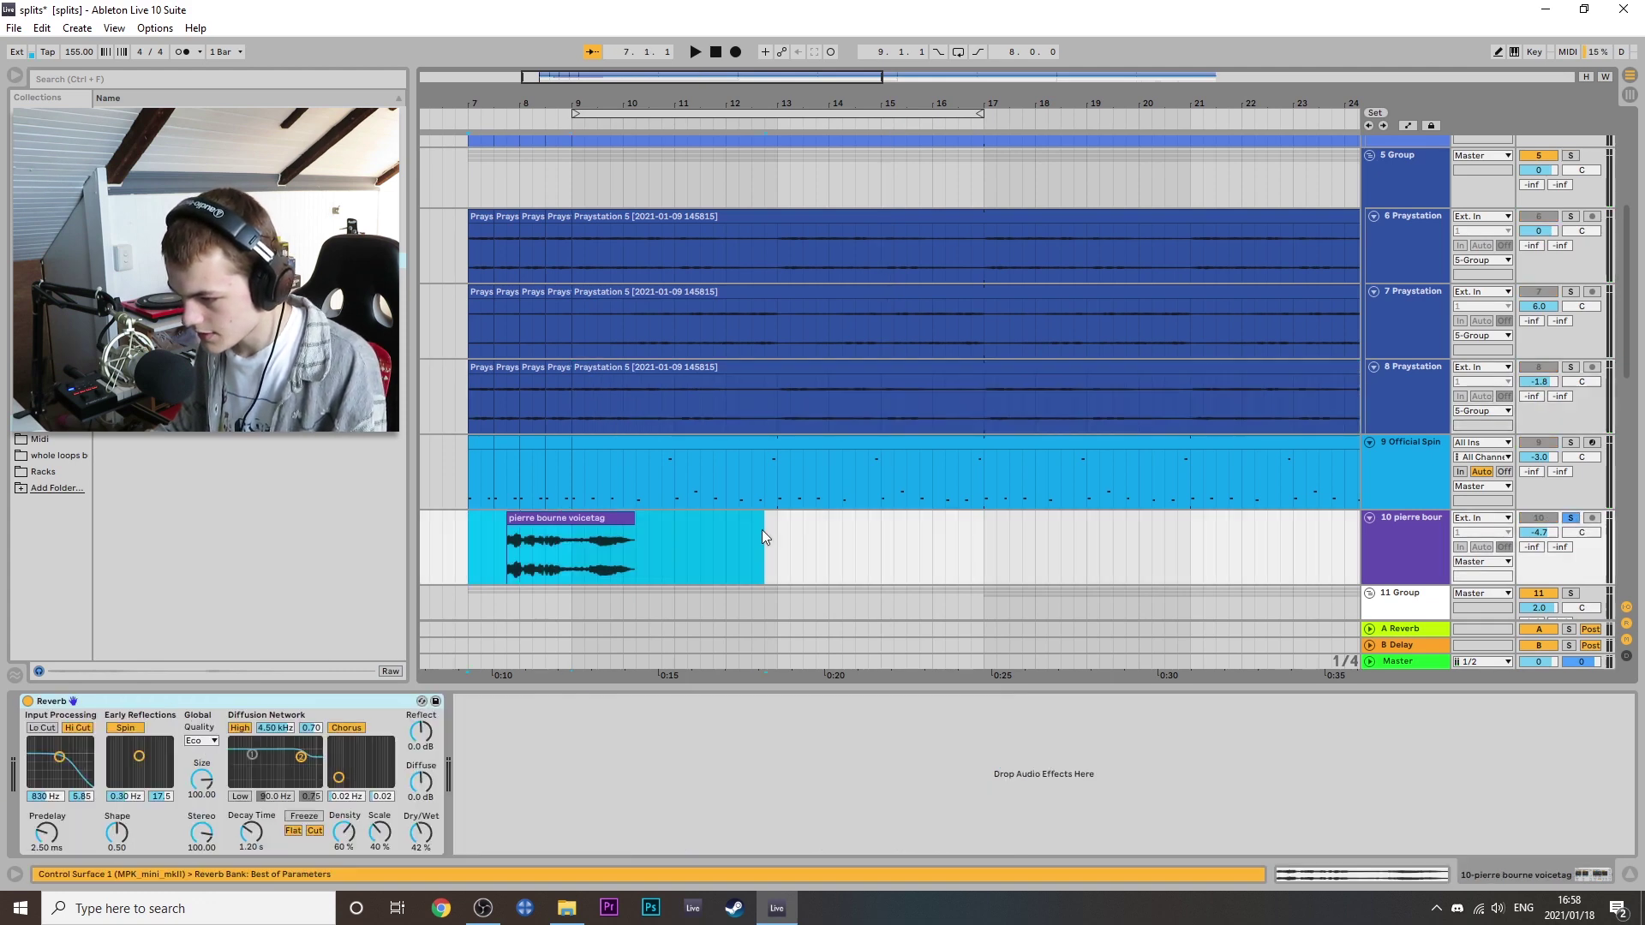
click(576, 514)
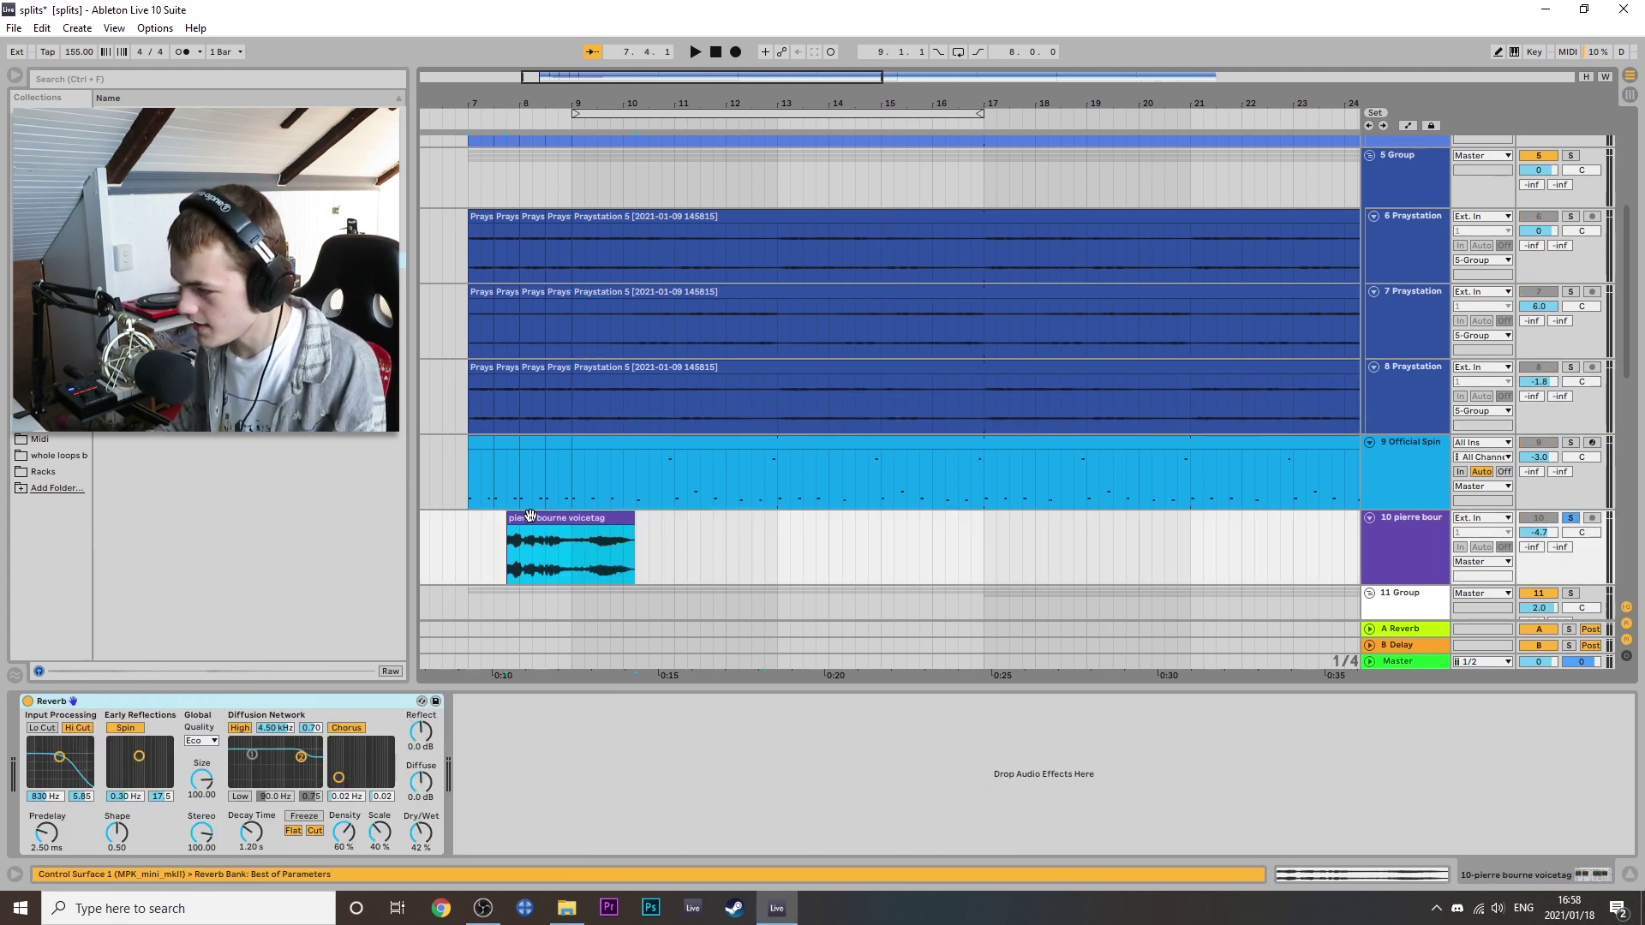
click(511, 559)
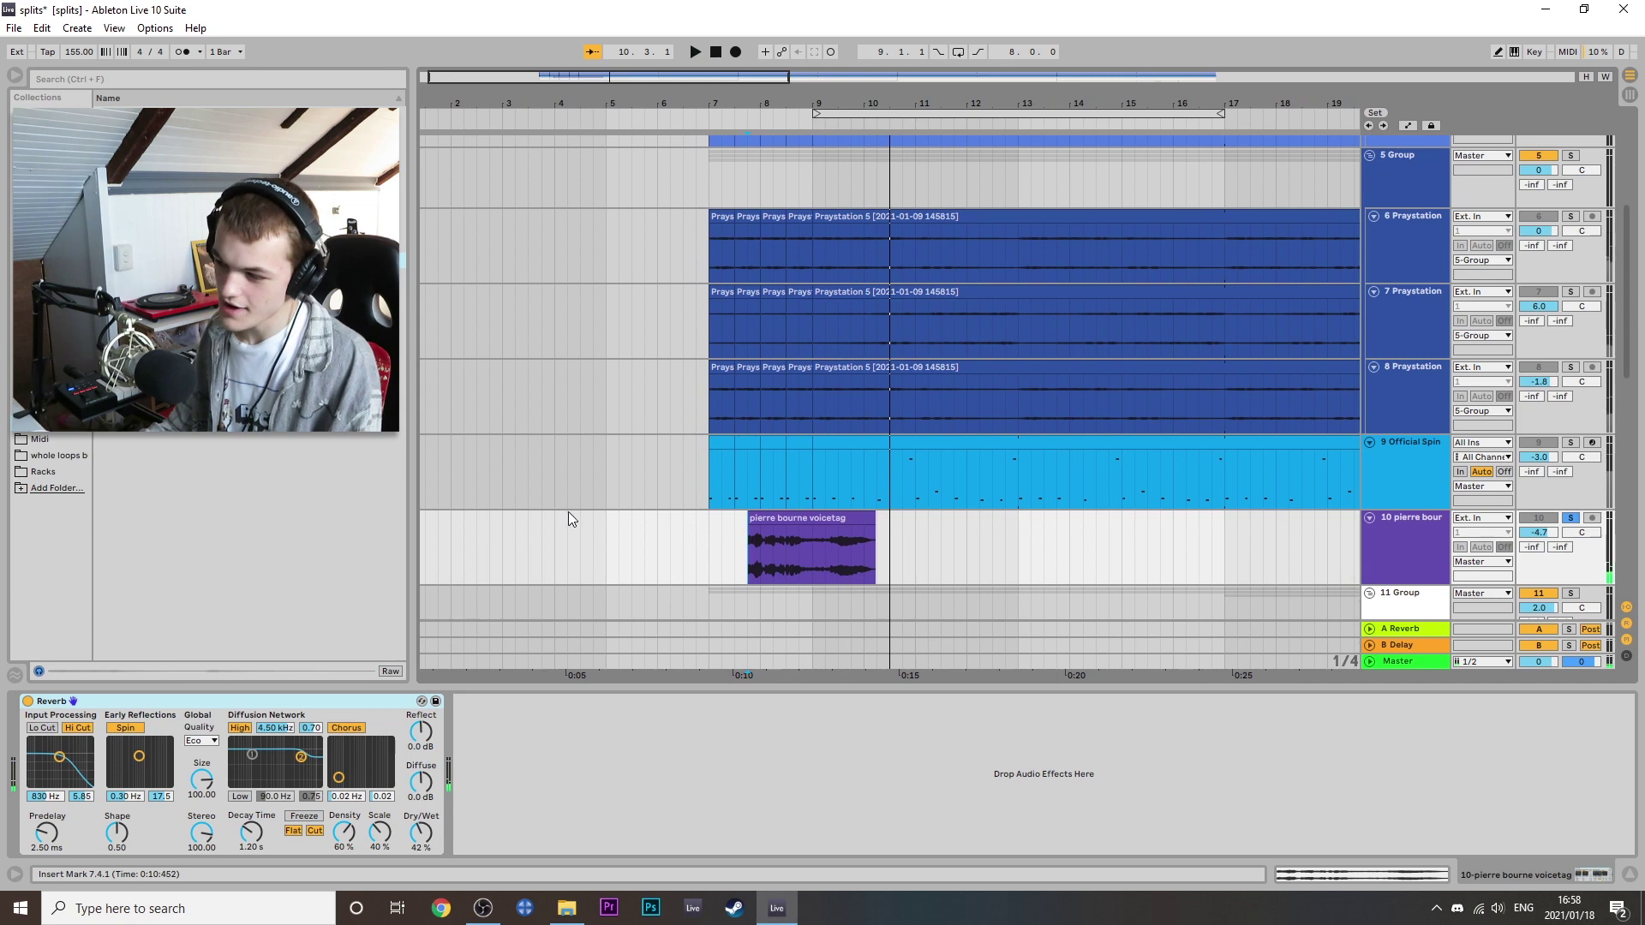
Unsolo the voicetag track, deactivate track group 11, and play the full beat from bar 7.
click(1570, 518)
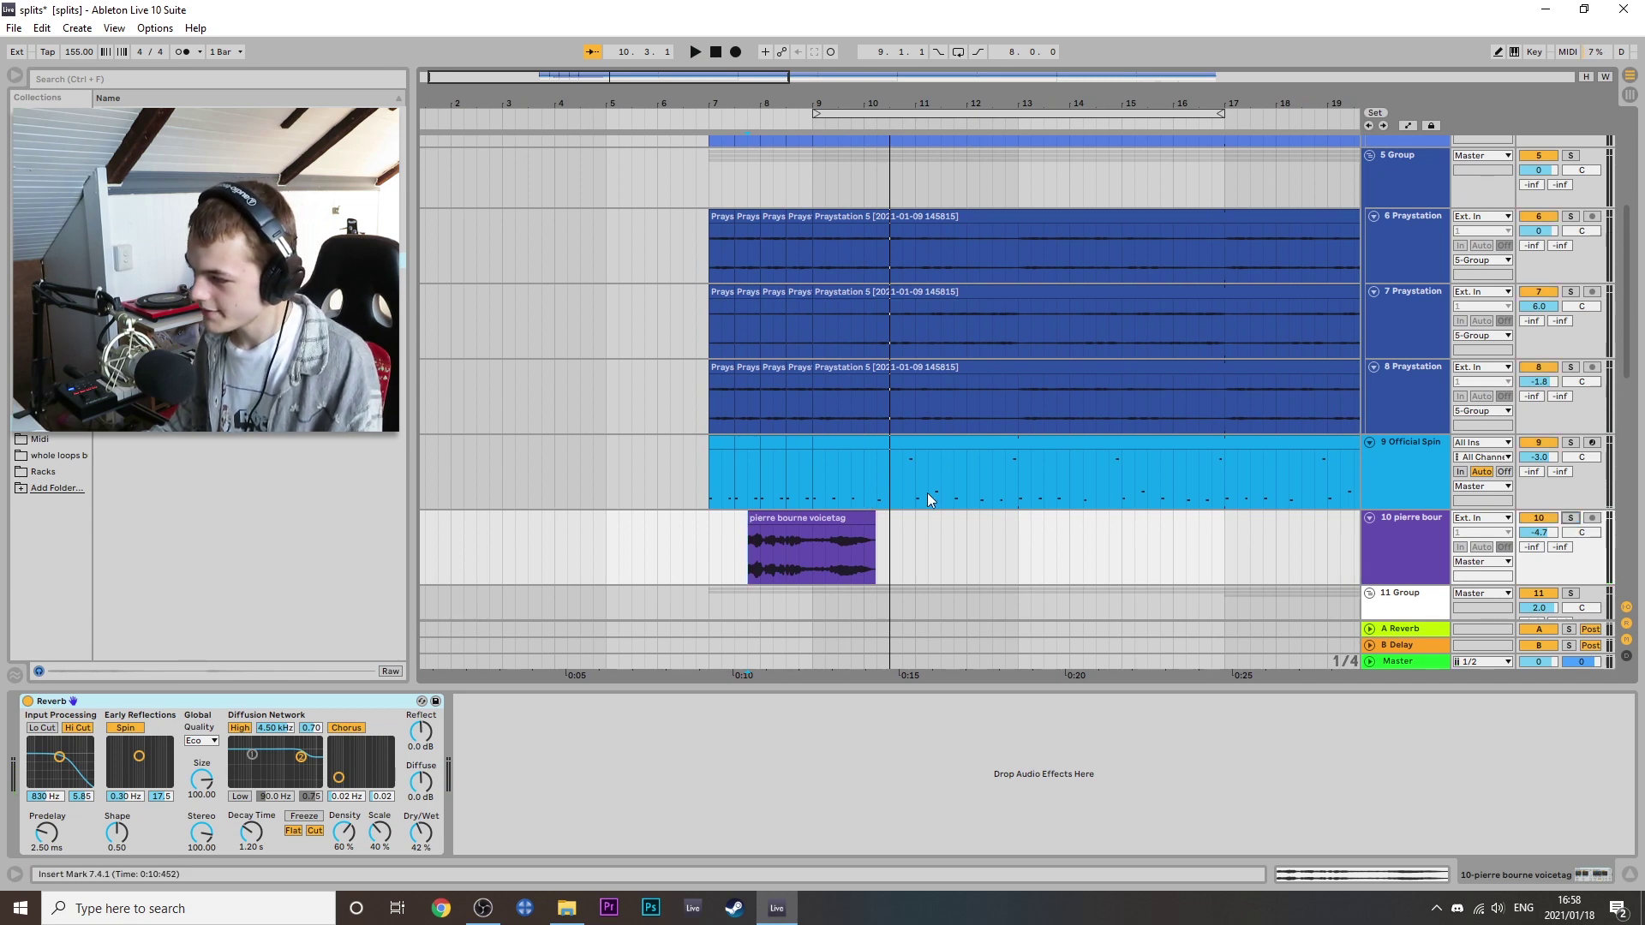
scroll(894, 491, down, 5)
scroll(1456, 505, down, 2)
click(1538, 491)
scroll(490, 442, up, 1)
scroll(505, 386, up, 2)
click(514, 332)
key(space)
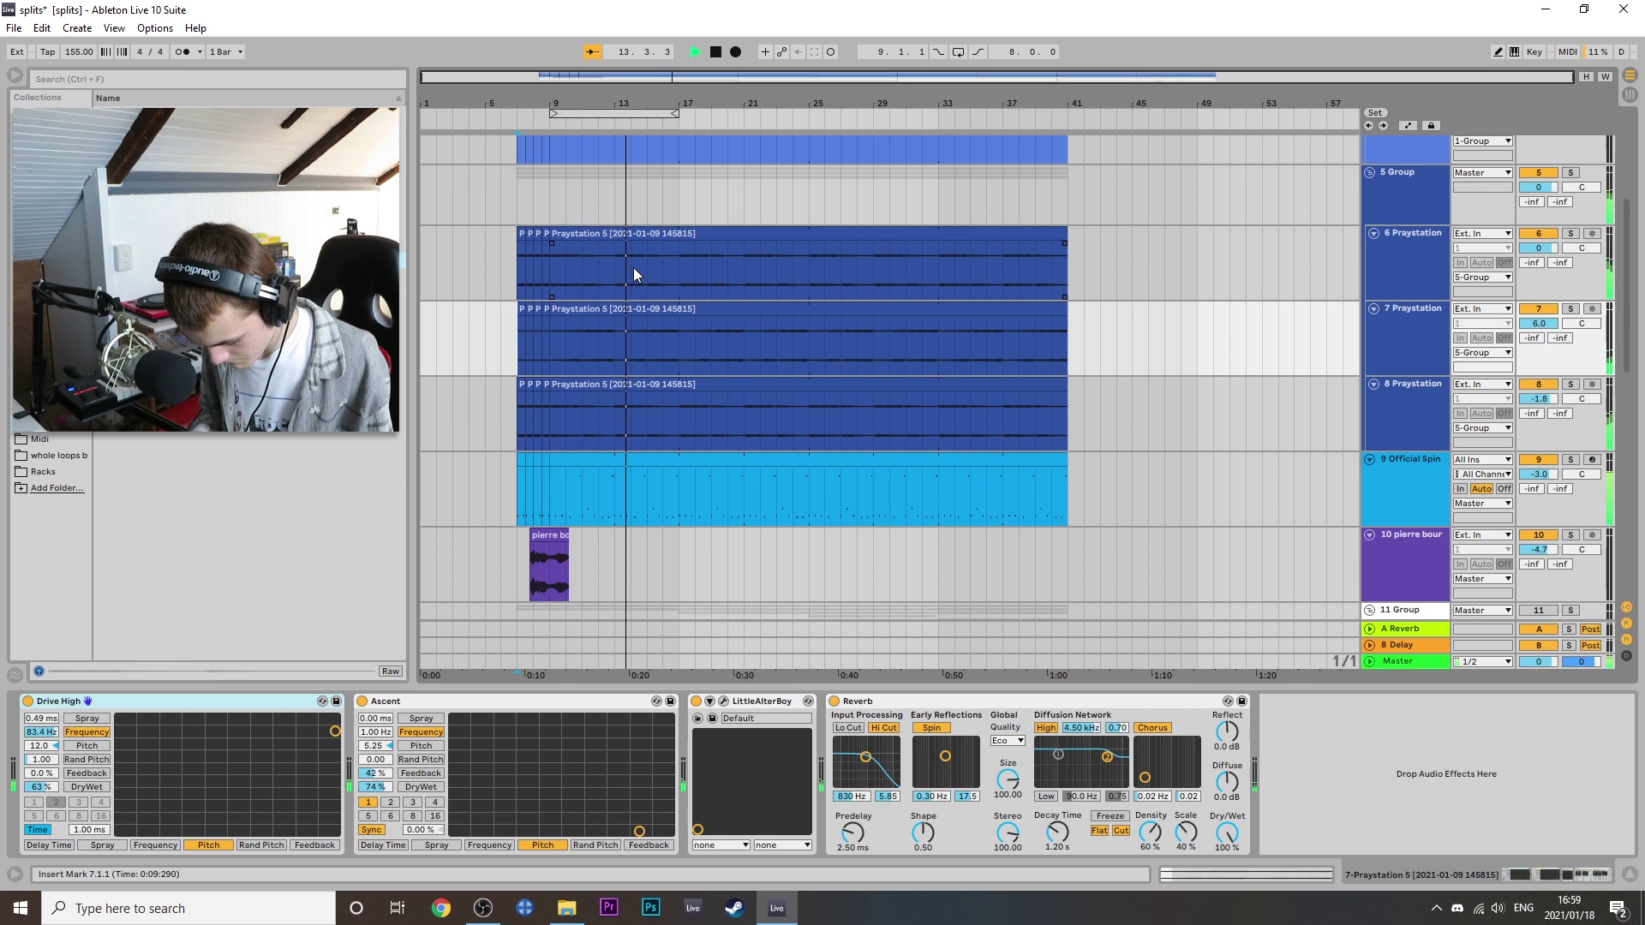
Stop the beat and set the playback start to bar 7 on track 13 inside group 12.
key(space)
scroll(932, 343, down, 3)
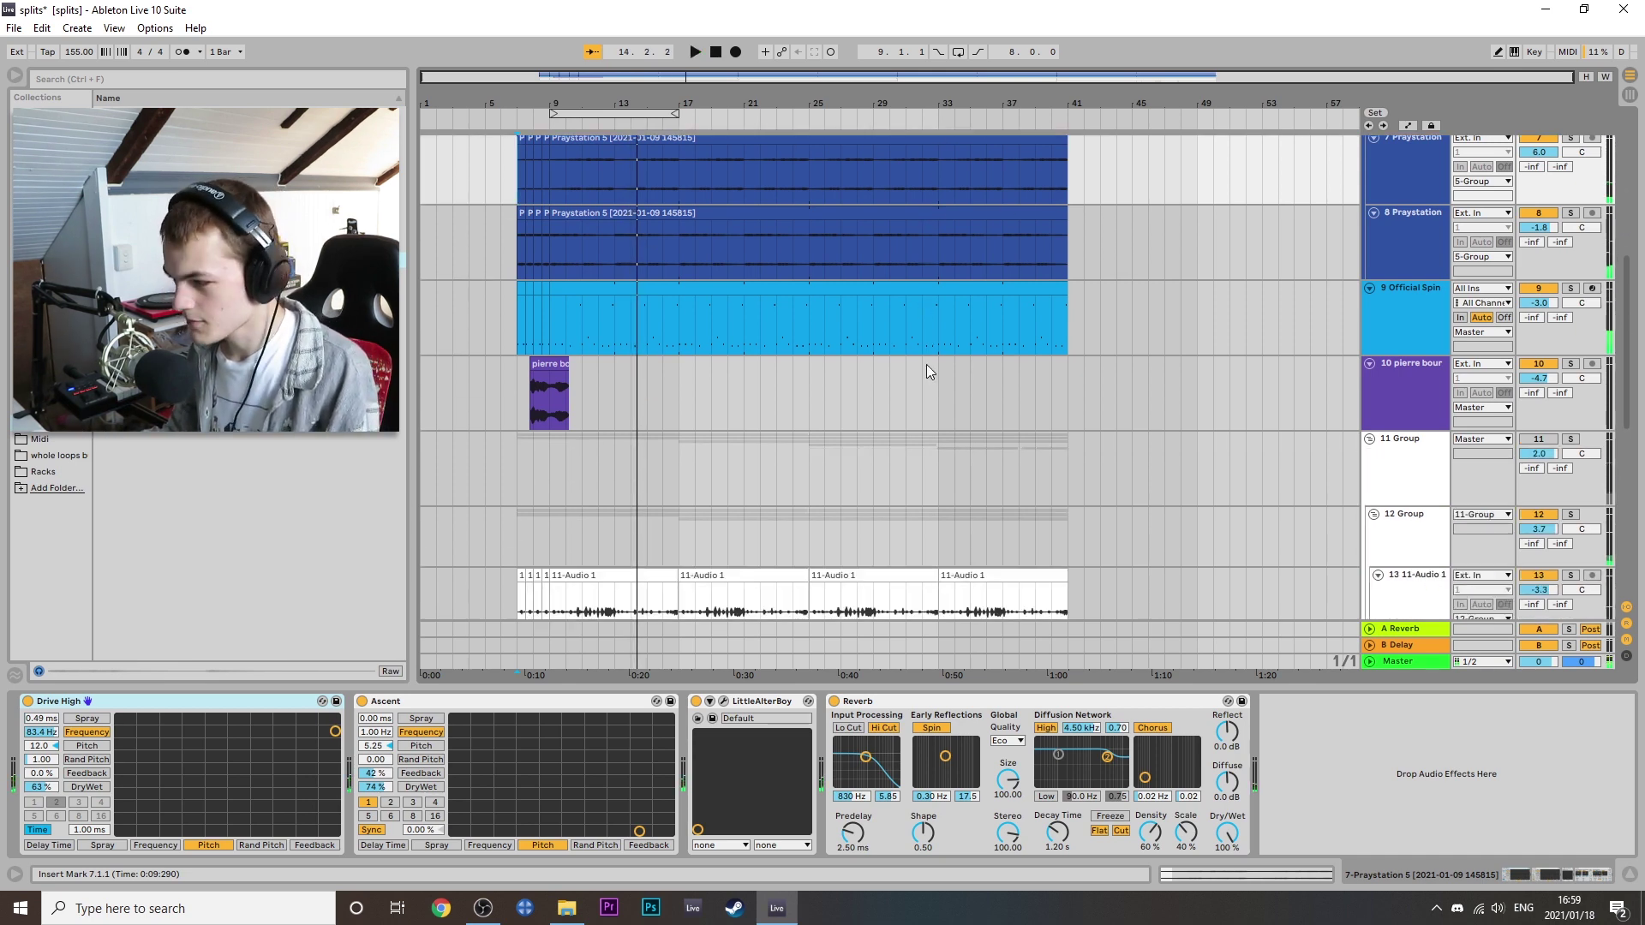
scroll(926, 372, down, 3)
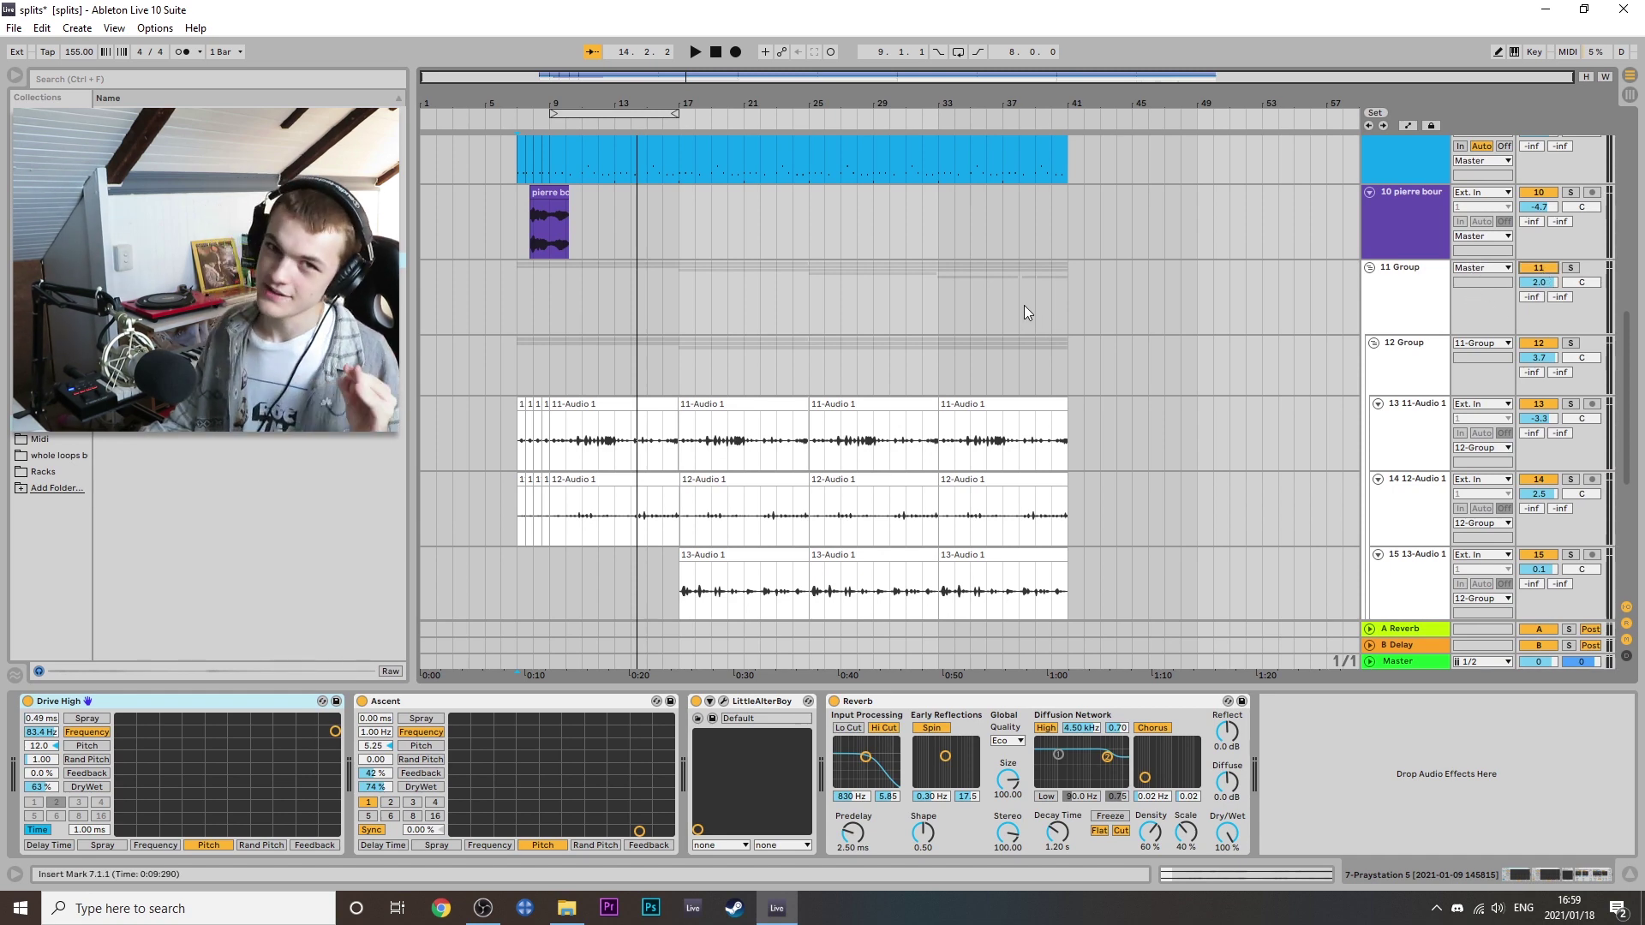
scroll(985, 317, down, 3)
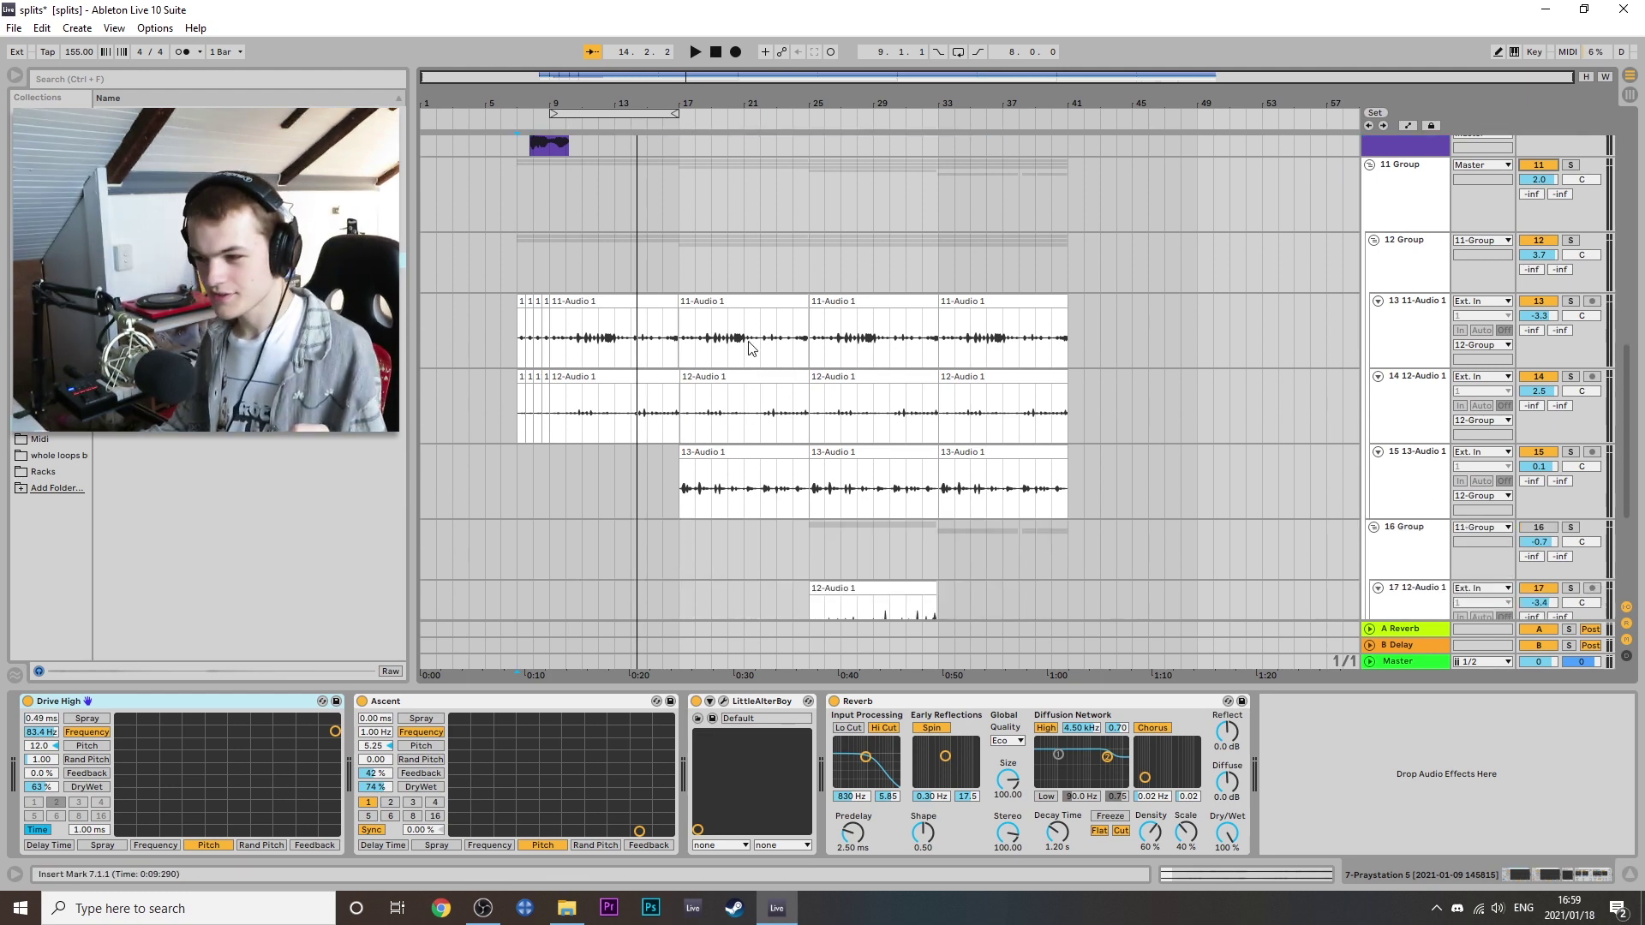
click(516, 342)
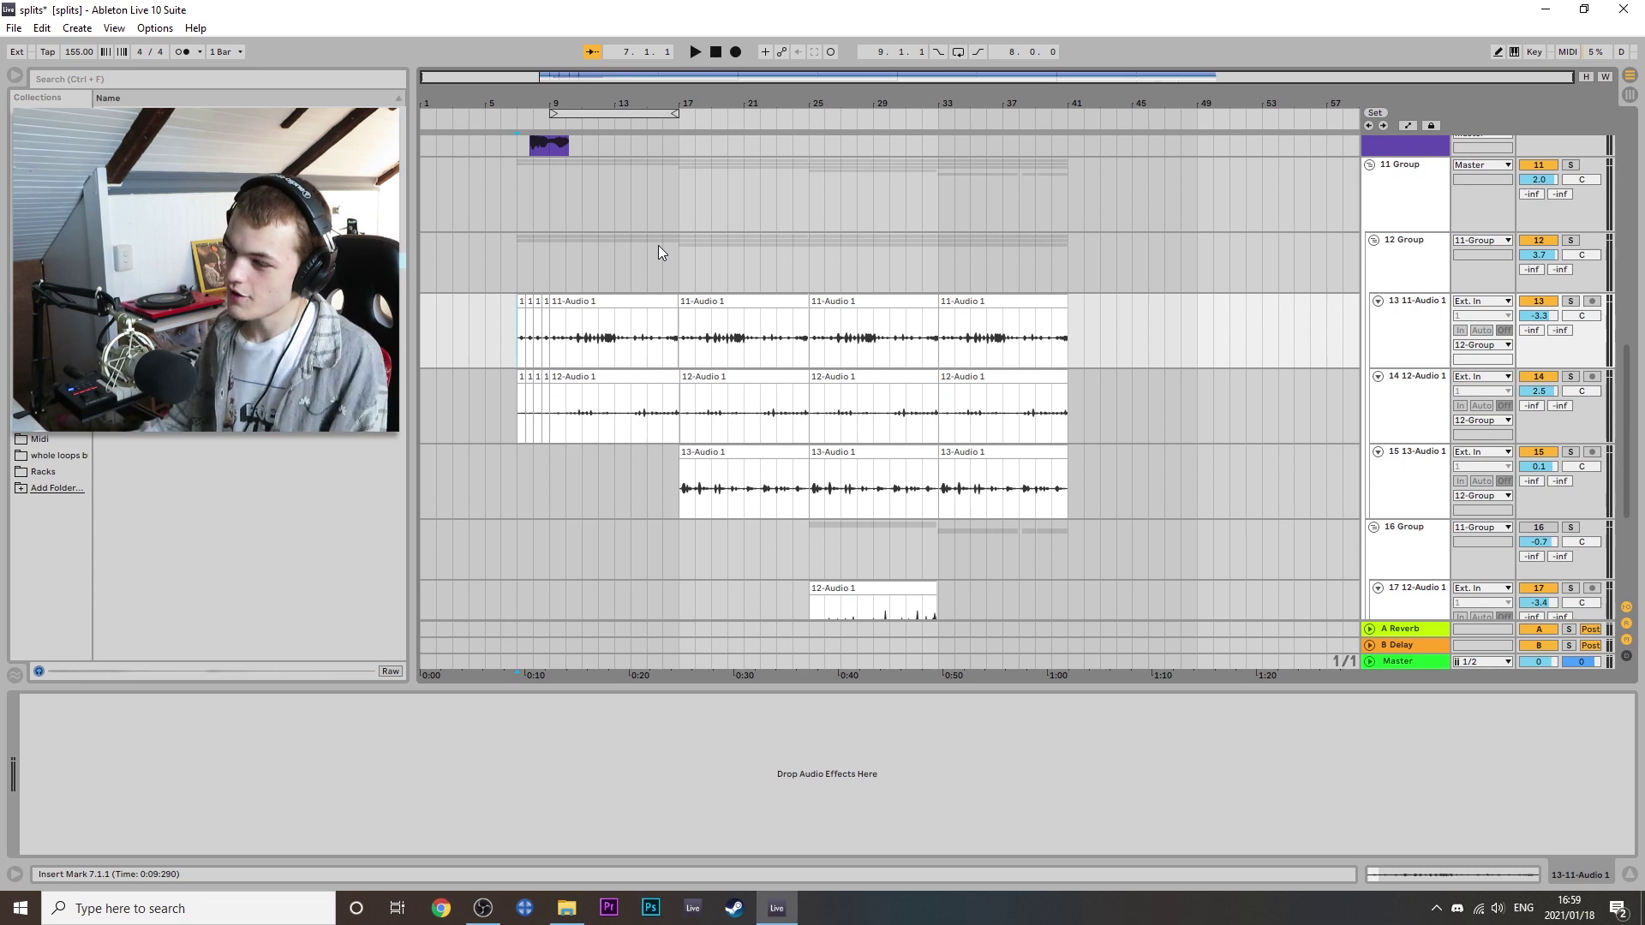
Select group 11 and examine the Auto-Tune EFX, EQ Eight and Reverb settings in its effect chain.
click(1424, 276)
click(1432, 222)
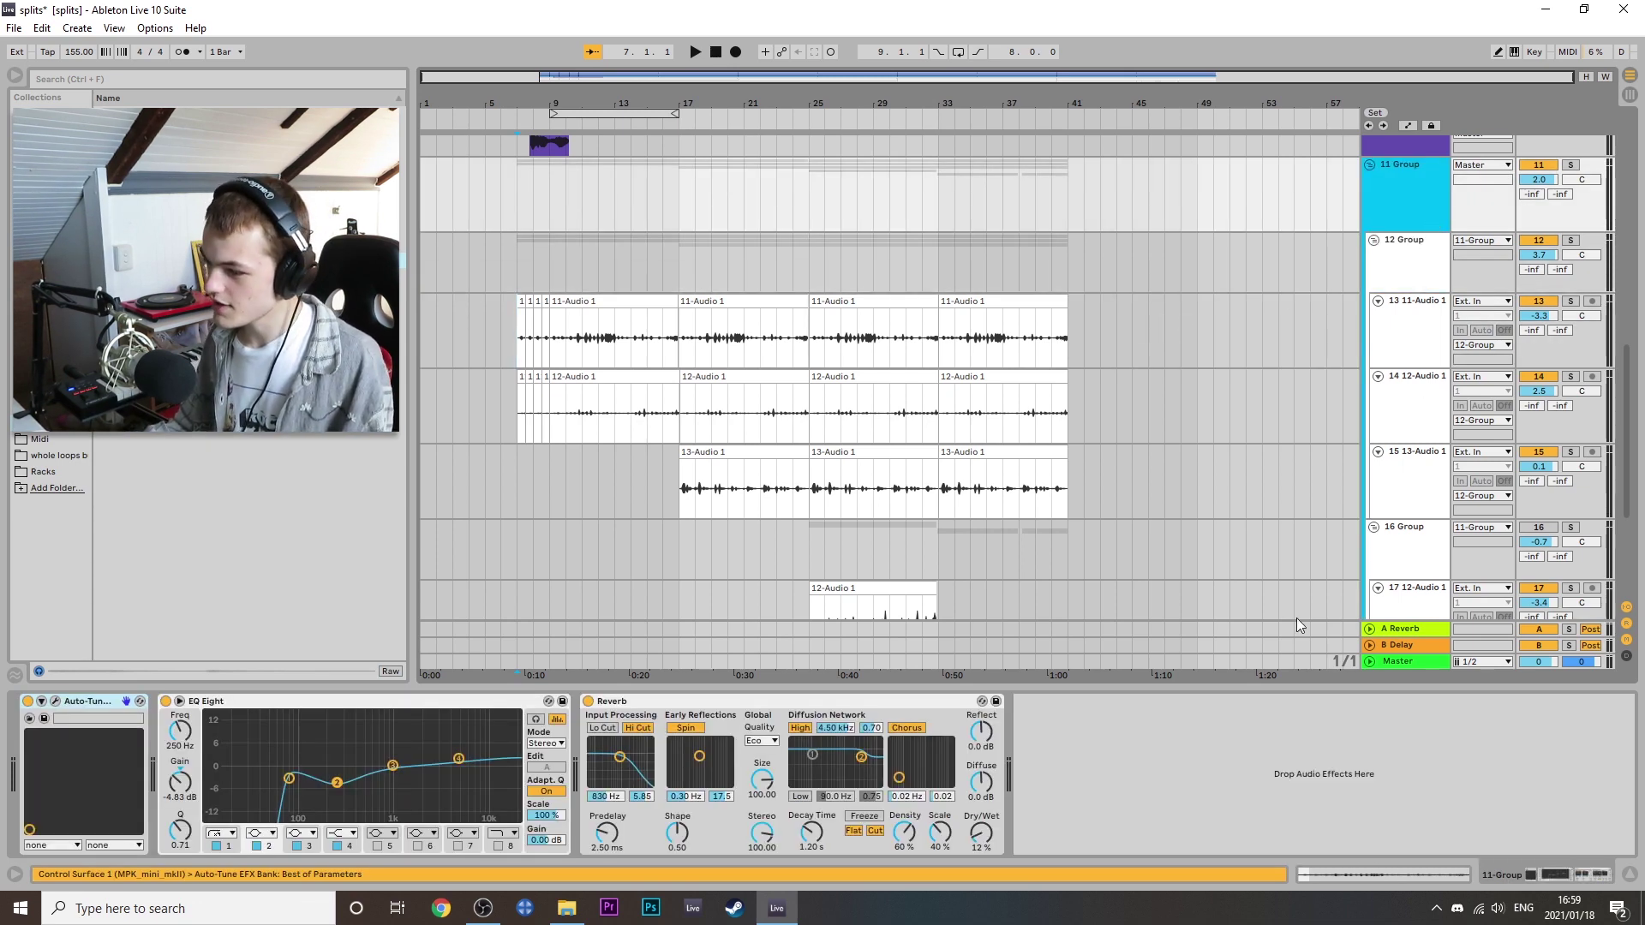
click(228, 702)
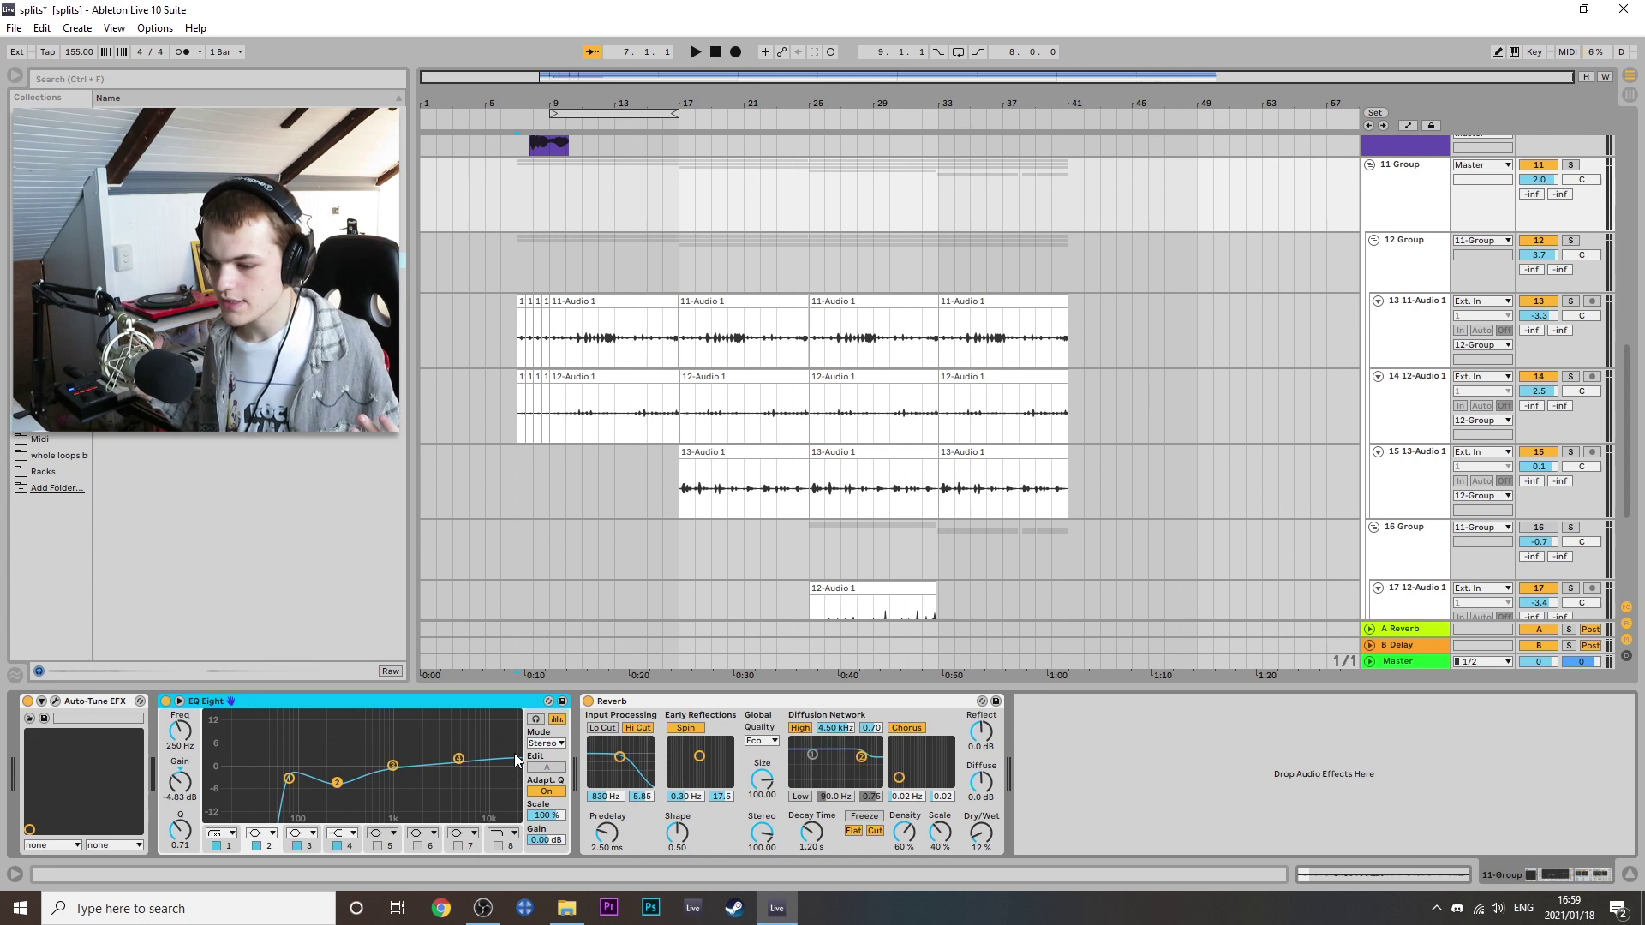
Play the full arrangement with the group 11 audio tracks from bar 7, stop playback, and save the set.
click(582, 338)
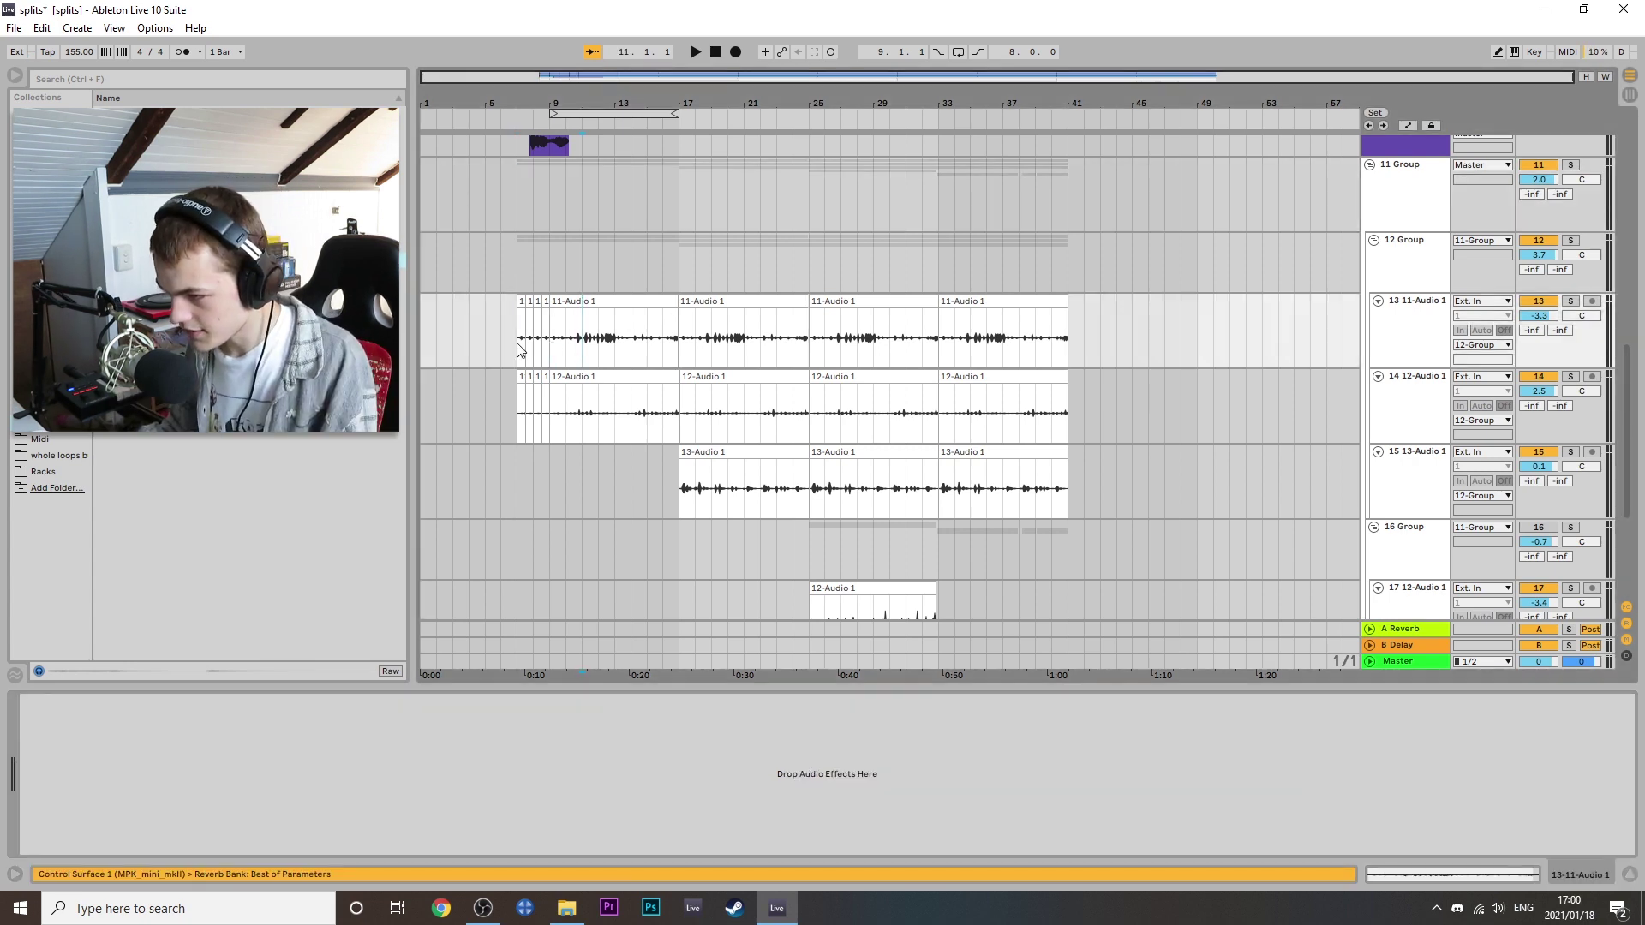
click(518, 348)
key(space)
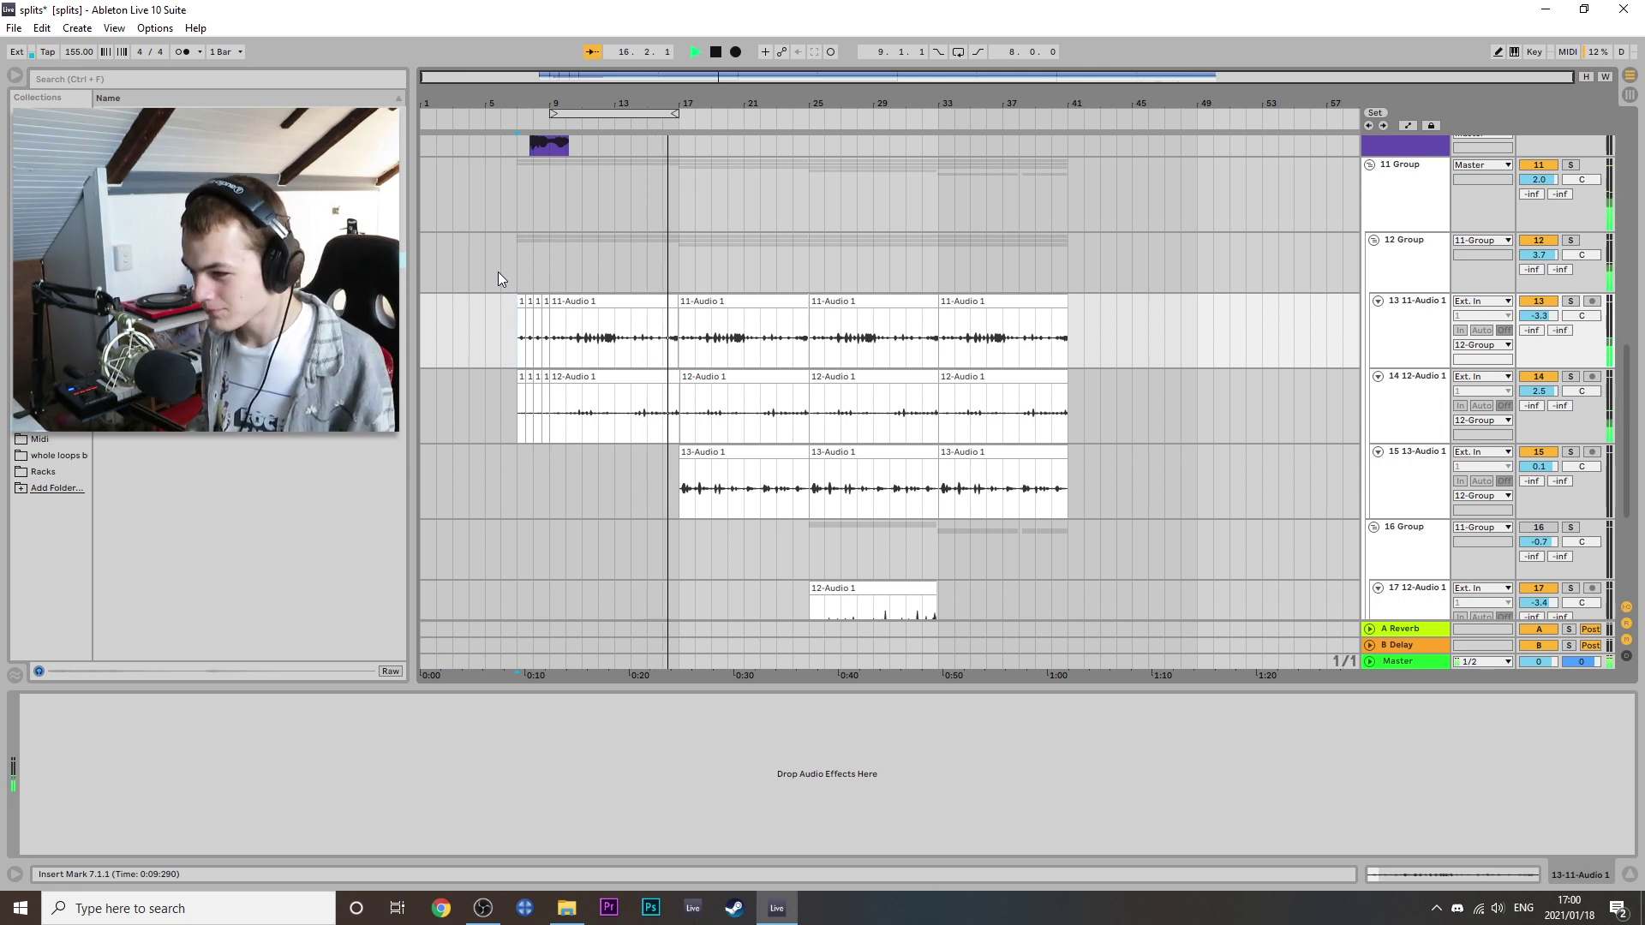
key(space)
key(ctrl+s)
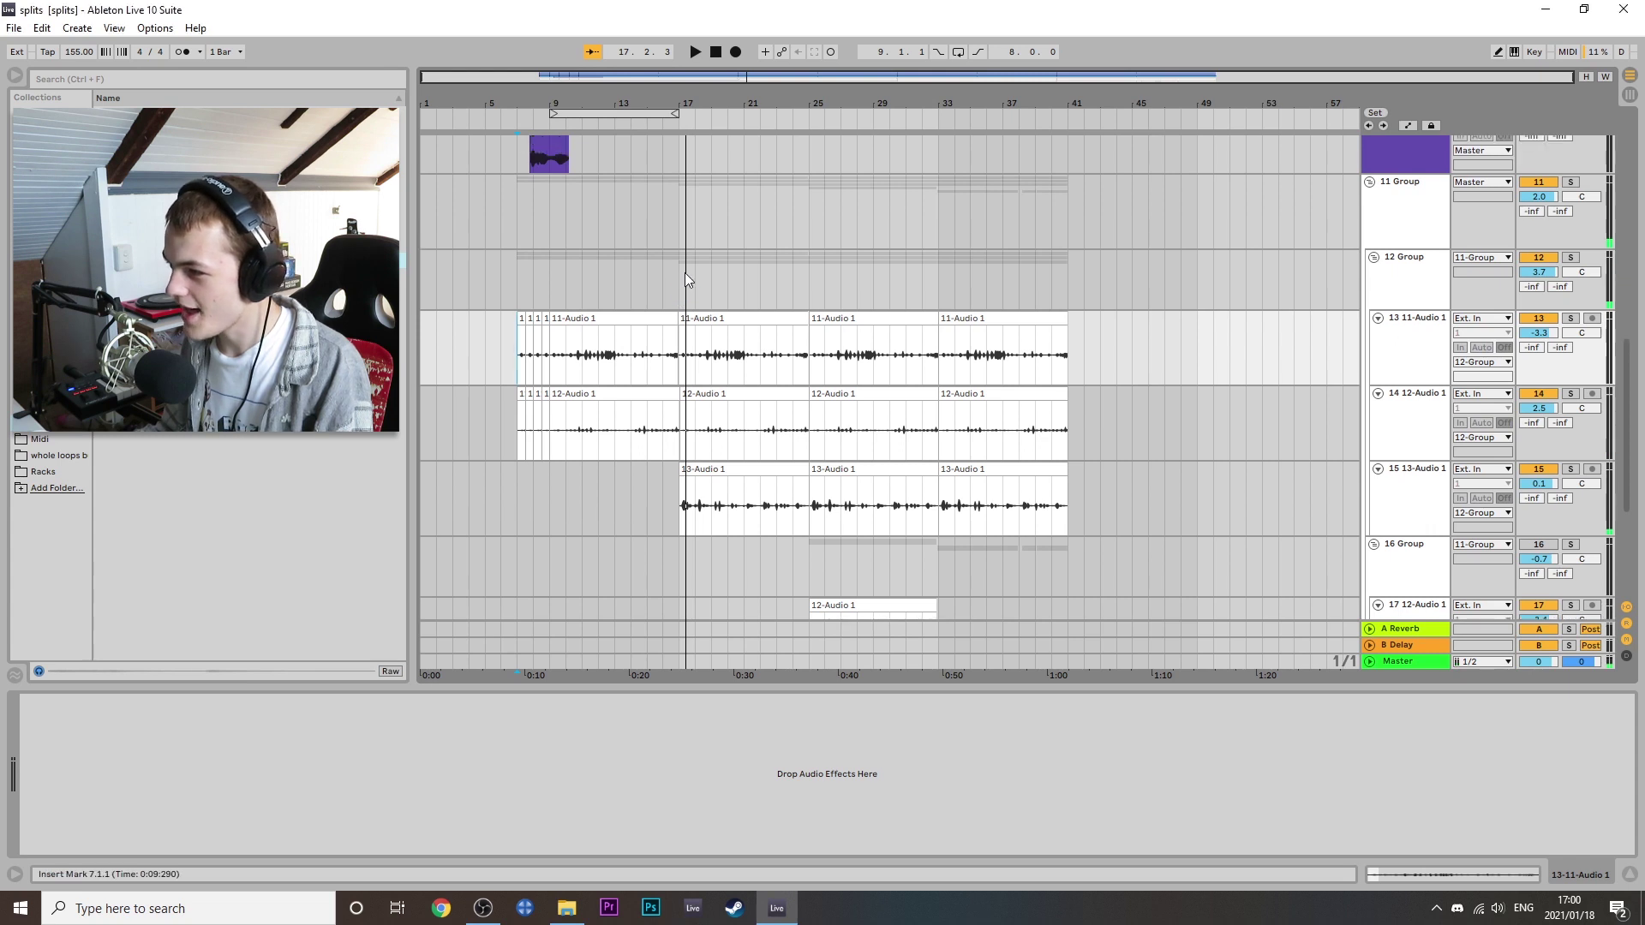
scroll(685, 273, up, 3)
scroll(704, 256, down, 2)
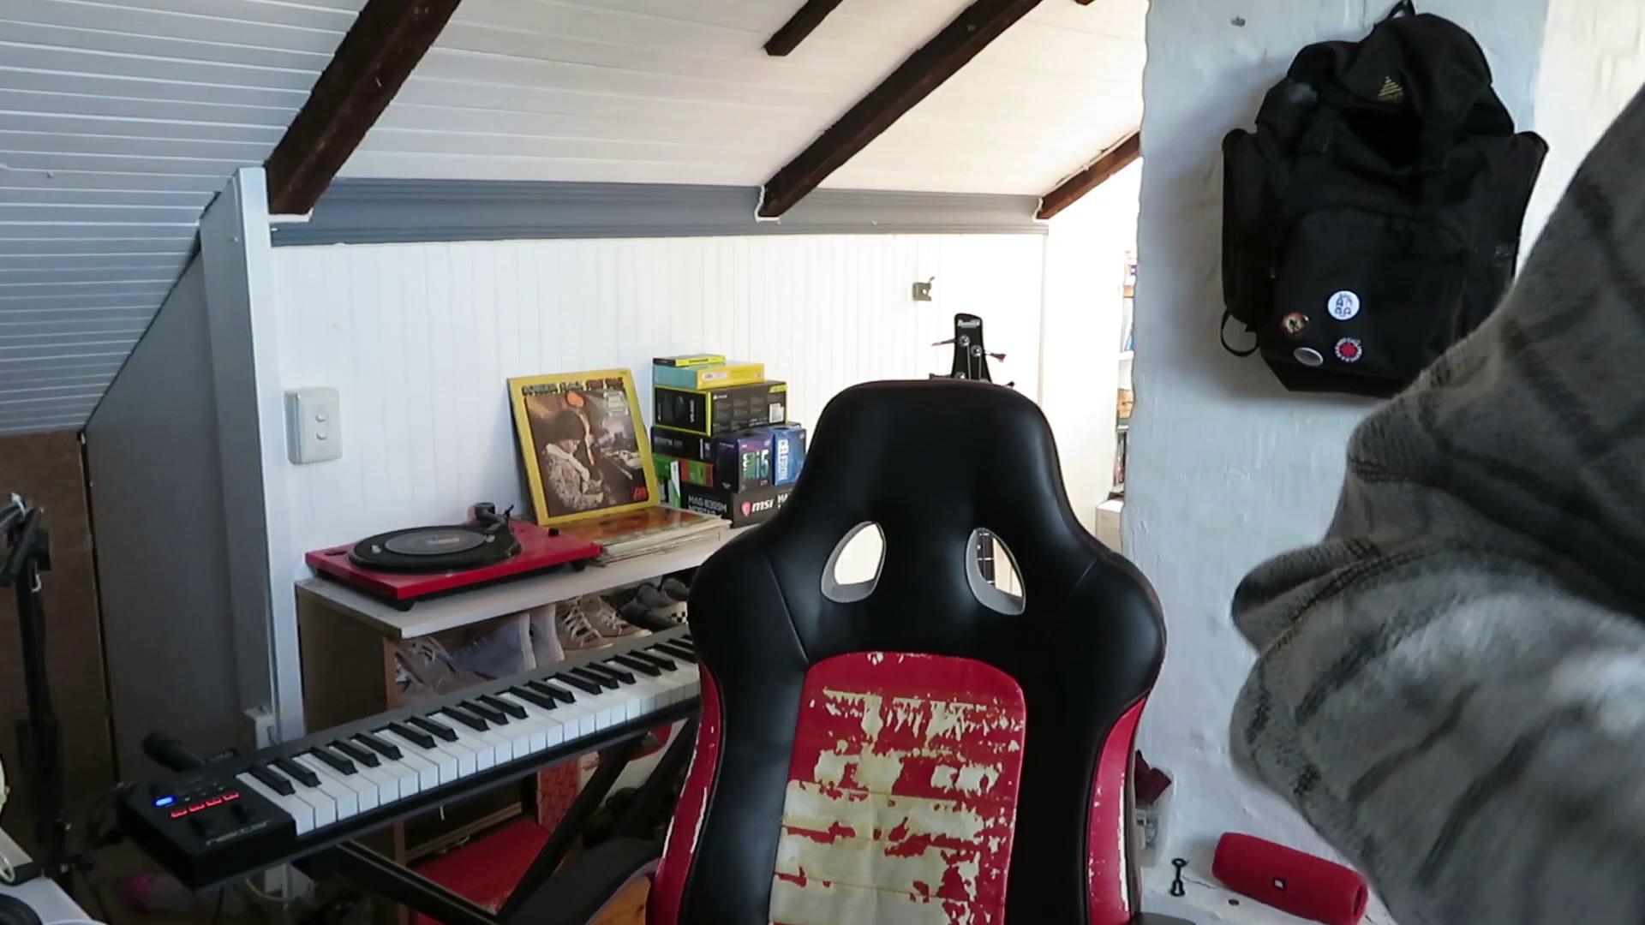